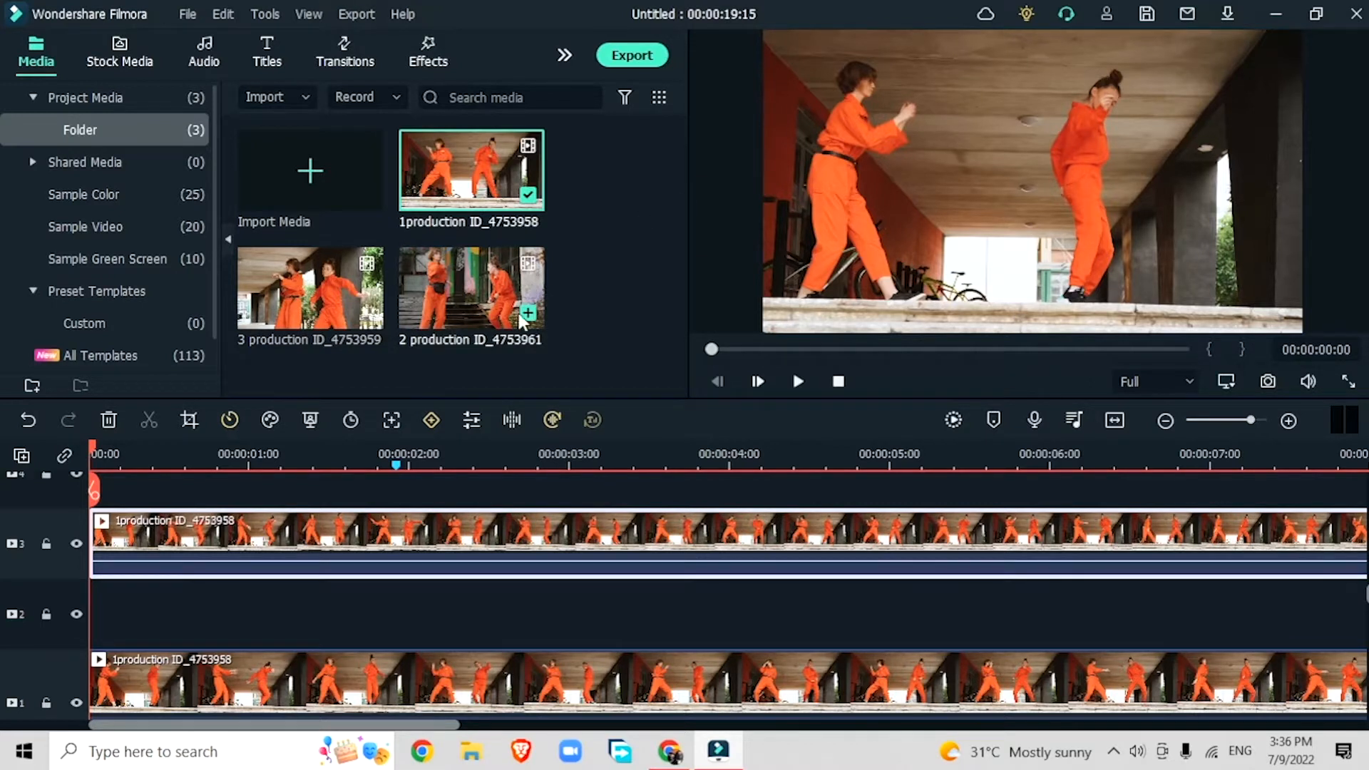
Step: Place the 2 production ID_4753961 clip at the start of track 2 and lower the track 3 clip's opacity to 41.15%
drag(460, 312, 95, 614)
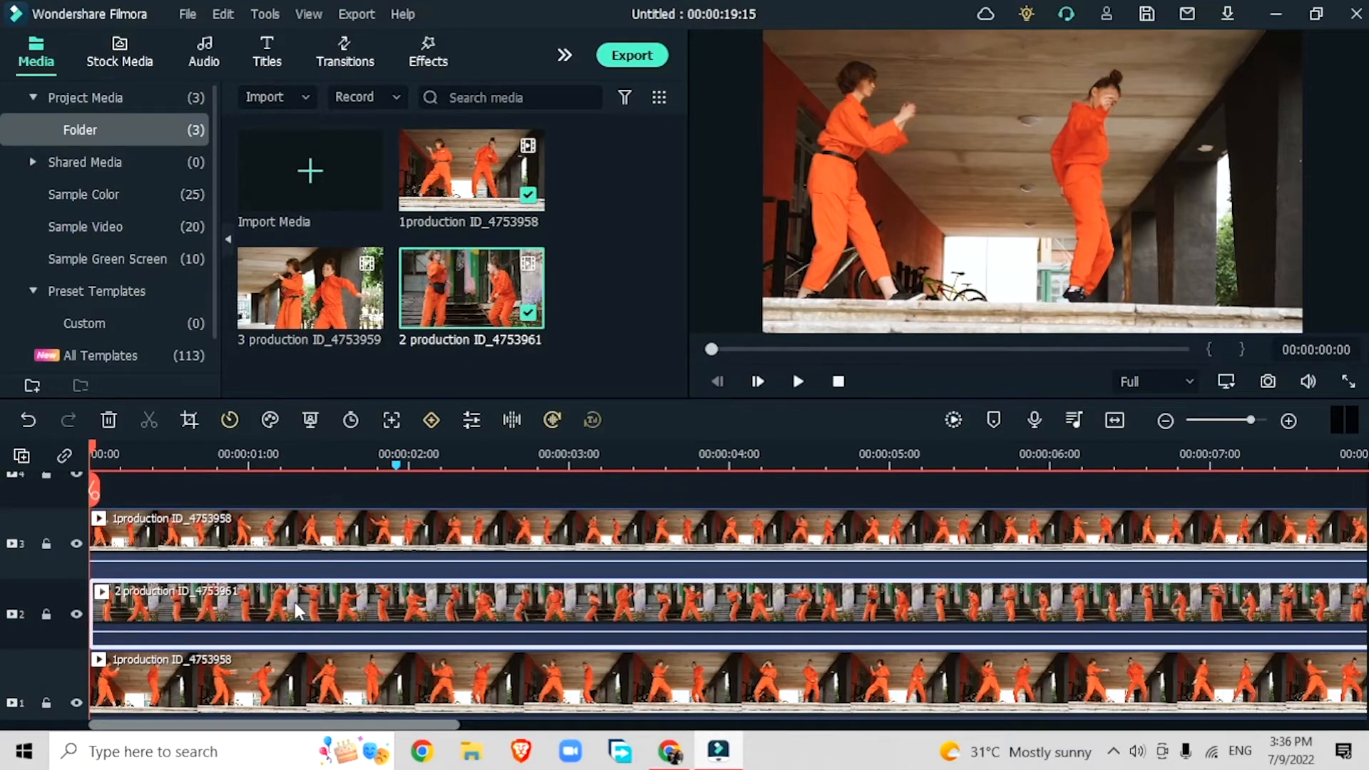
double_click(294, 602)
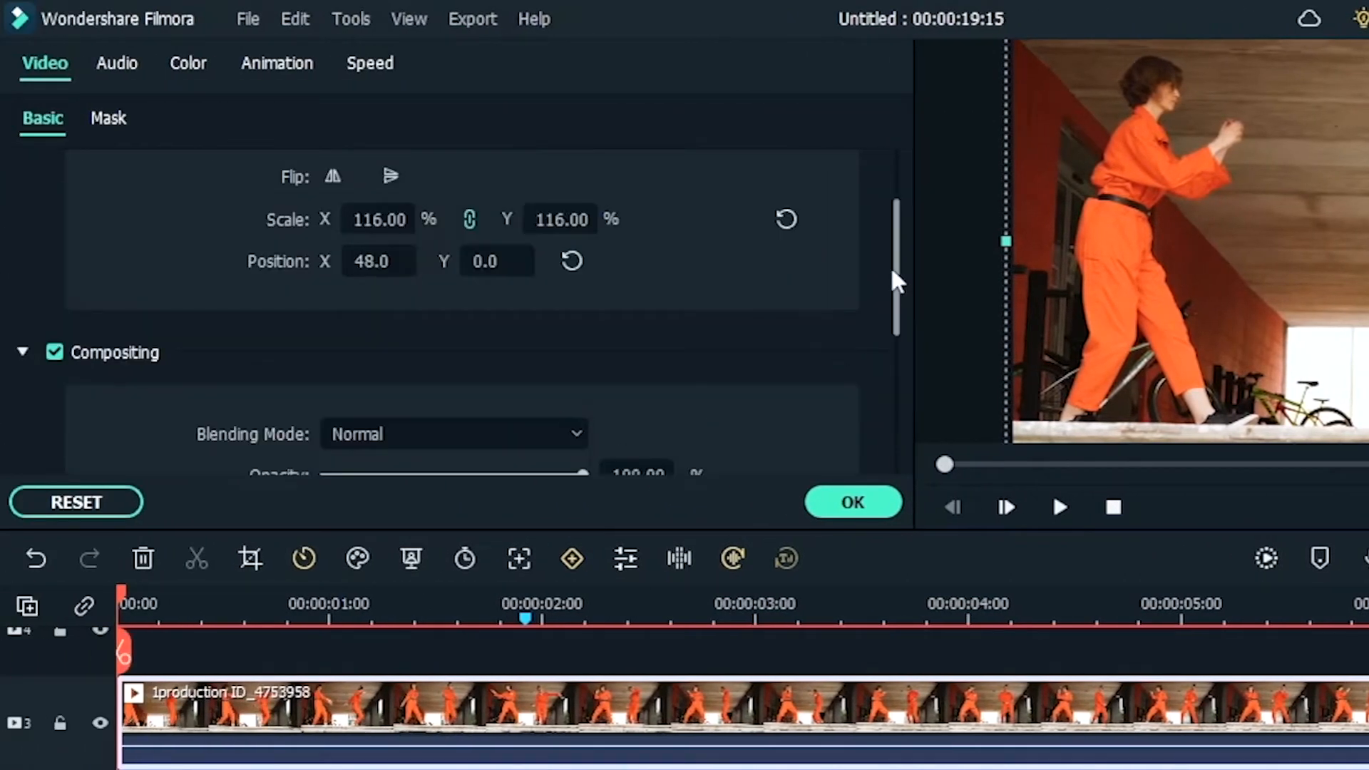
drag(895, 281, 905, 334)
click(430, 355)
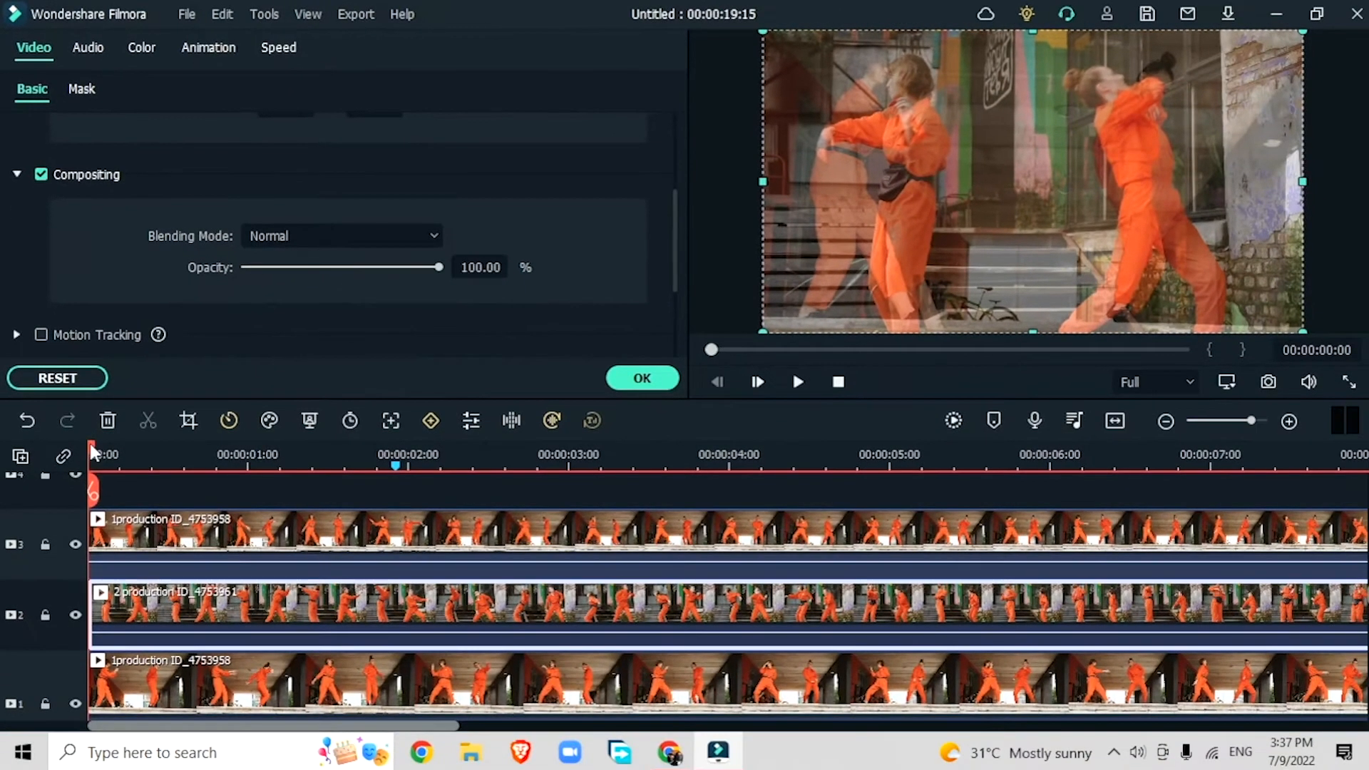
Step: Scrub through the overlaid clips to find a matching pose and place a timeline marker at 00:00:05:01
drag(90, 444, 447, 491)
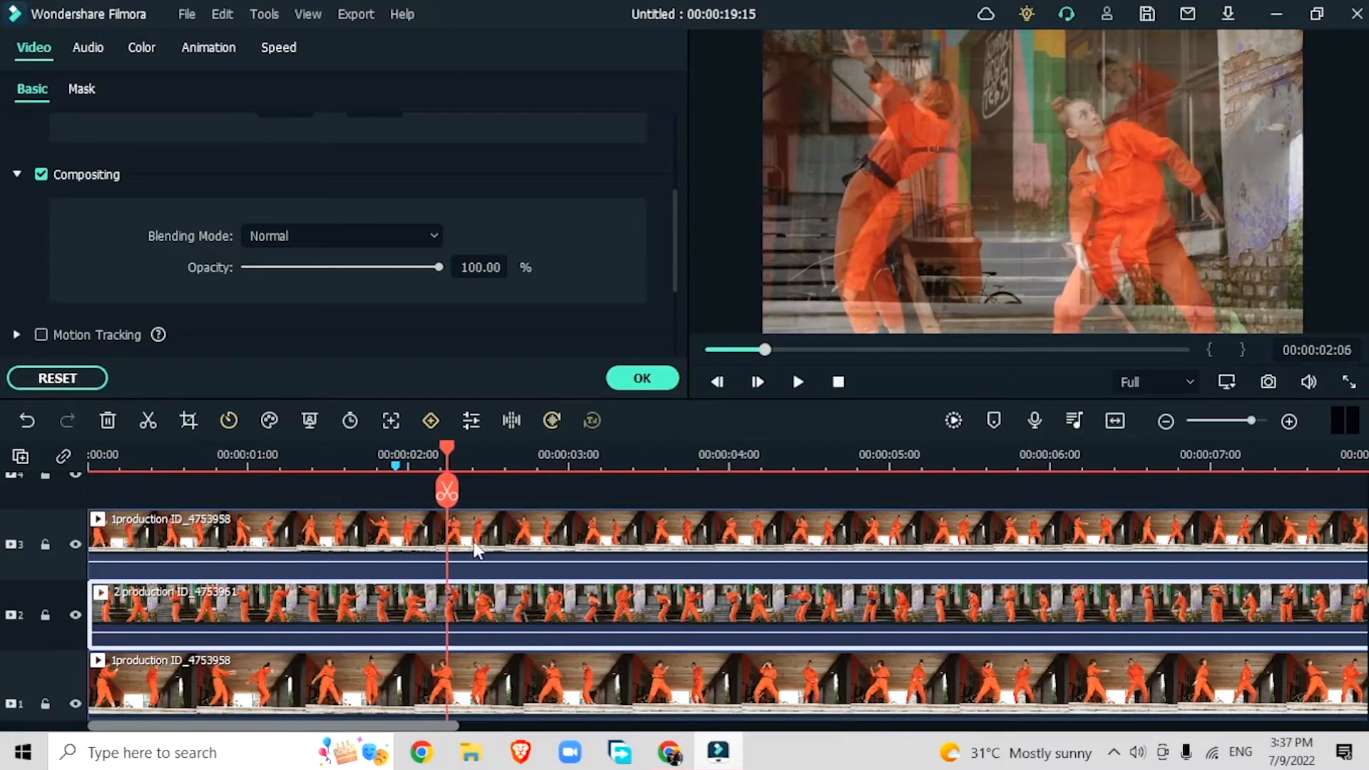
drag(474, 543, 527, 547)
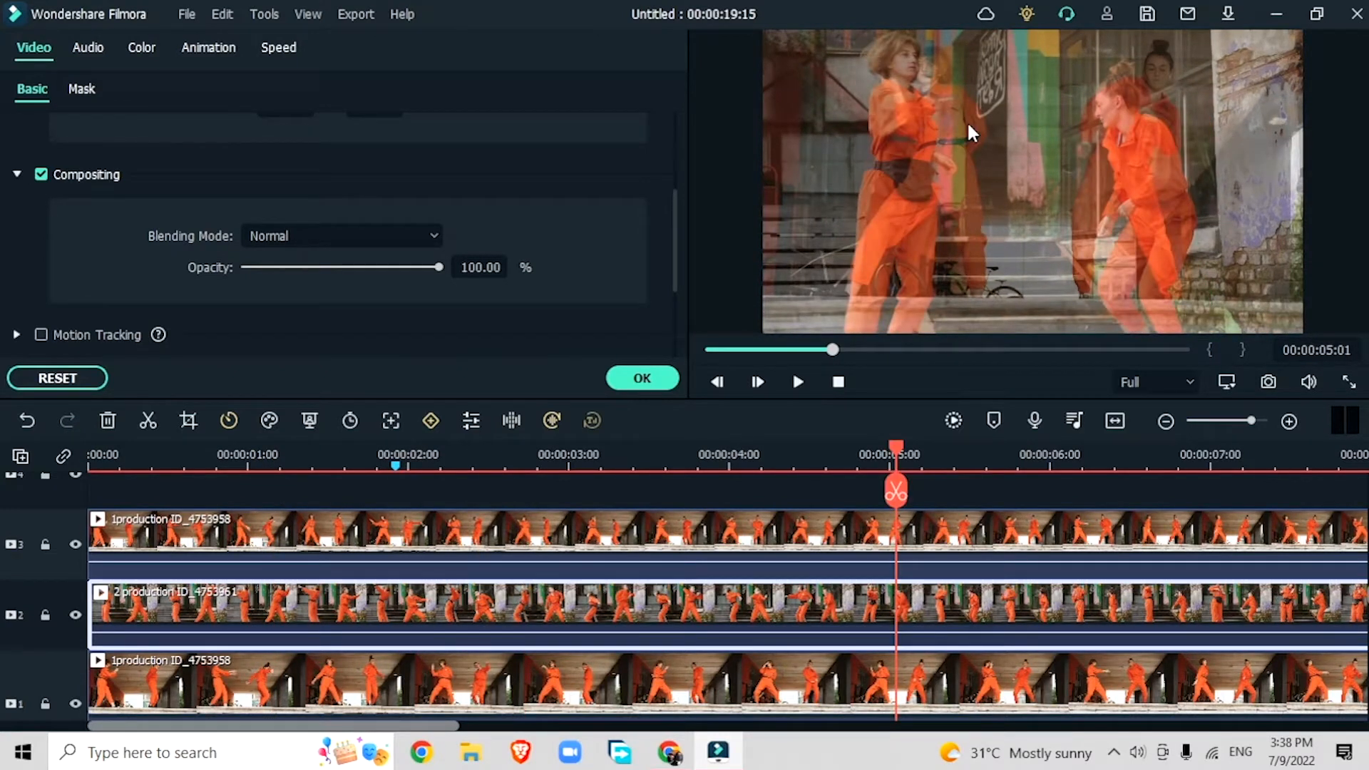
click(968, 496)
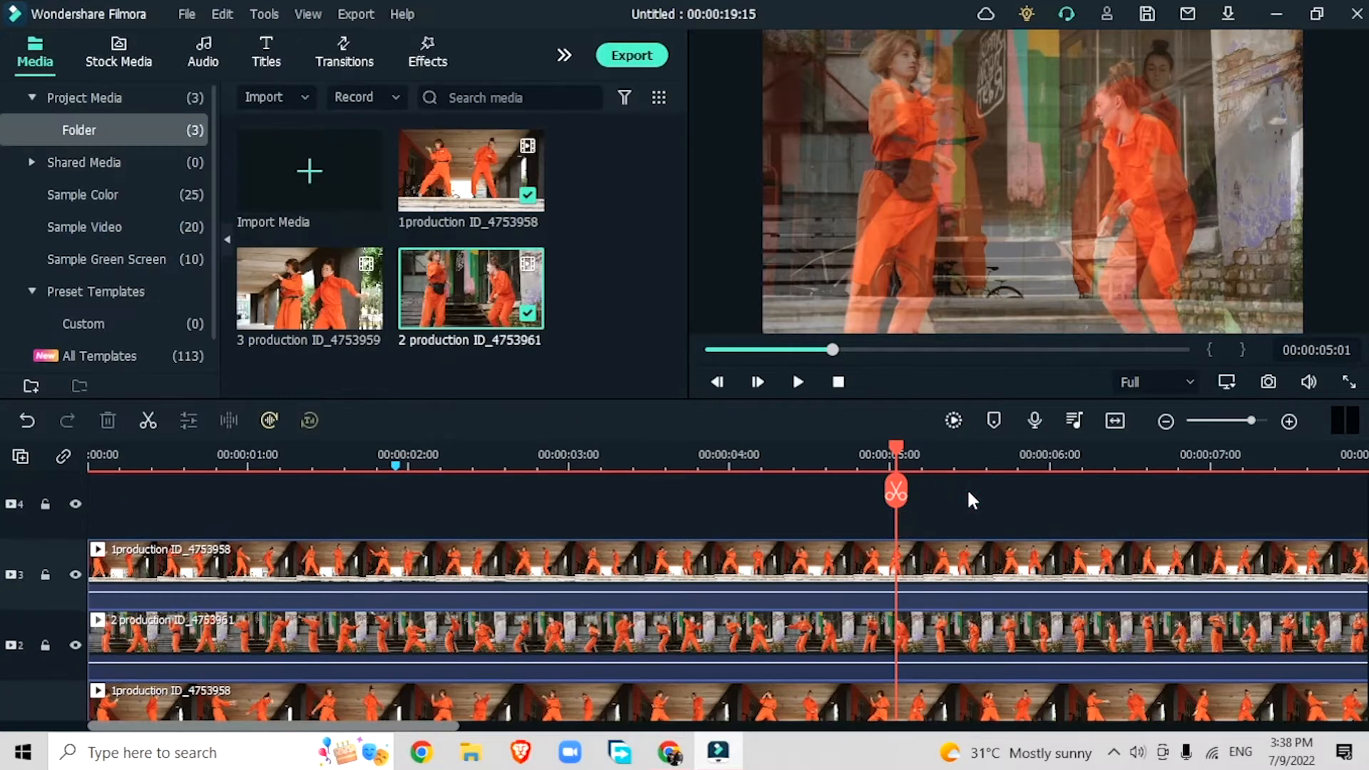
key(m)
Step: Restore the track 3 clip's opacity to 100% and apply the AI Portrait effect Human Segmentation to it
click(825, 597)
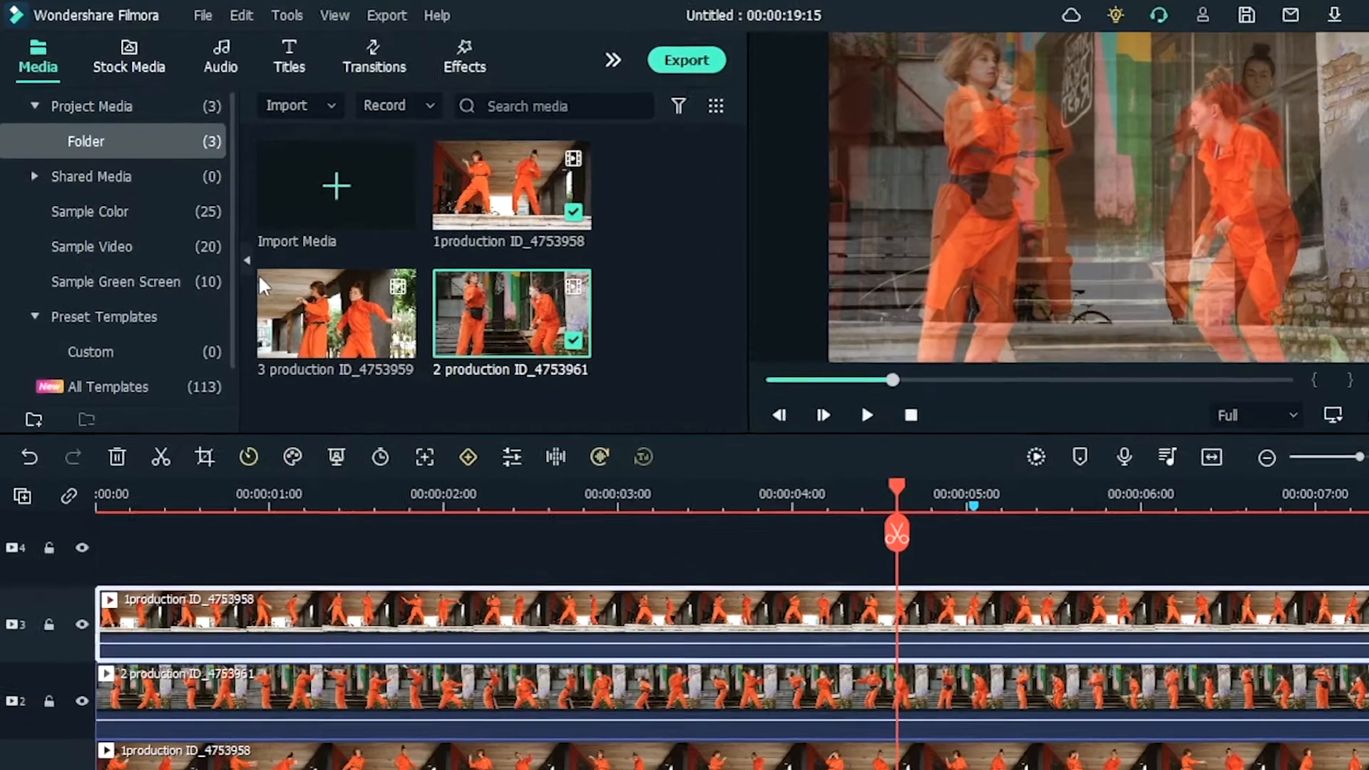
double_click(770, 574)
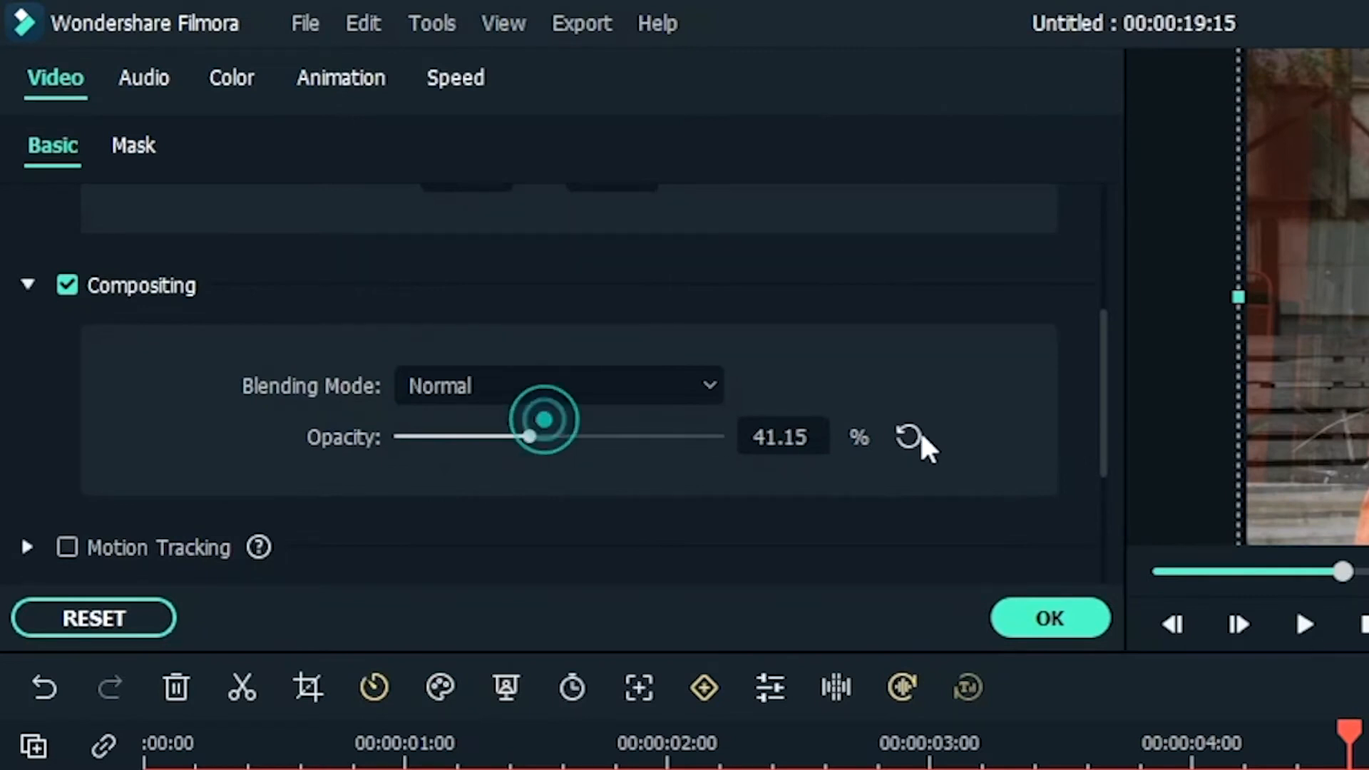
click(1026, 619)
click(684, 96)
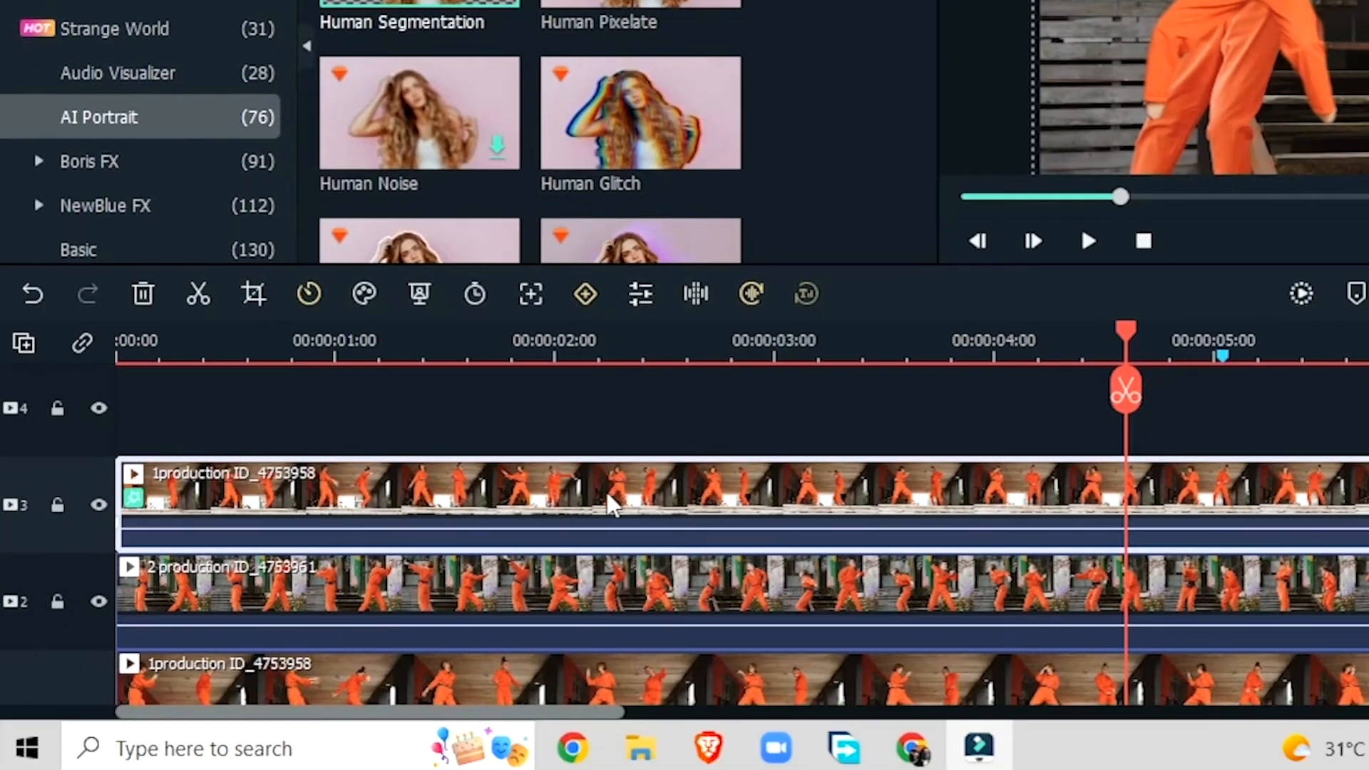
Step: With tracks 1 and 2 temporarily hidden, set the first Human Segmentation value of the track 3 clip to 3.97
double_click(608, 489)
scroll(99, 597, down, 2)
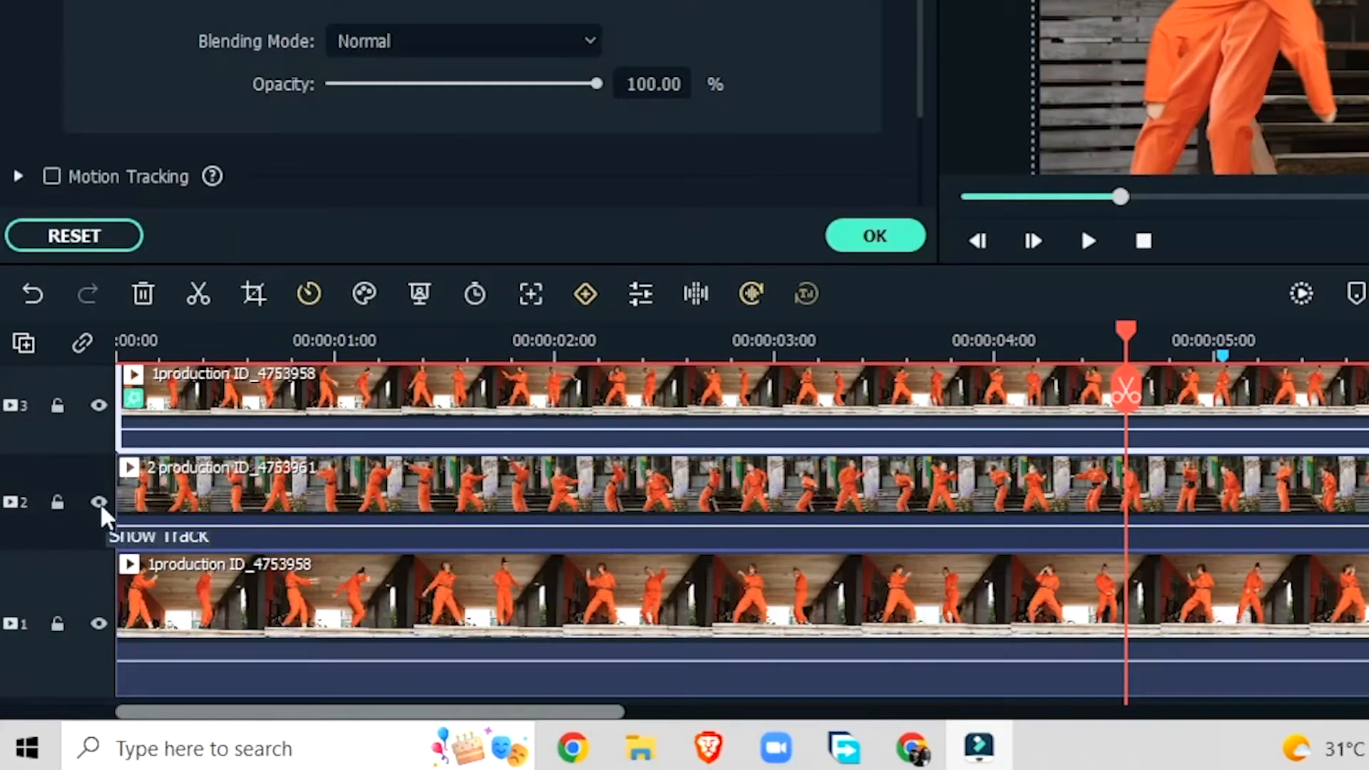
click(100, 498)
click(98, 626)
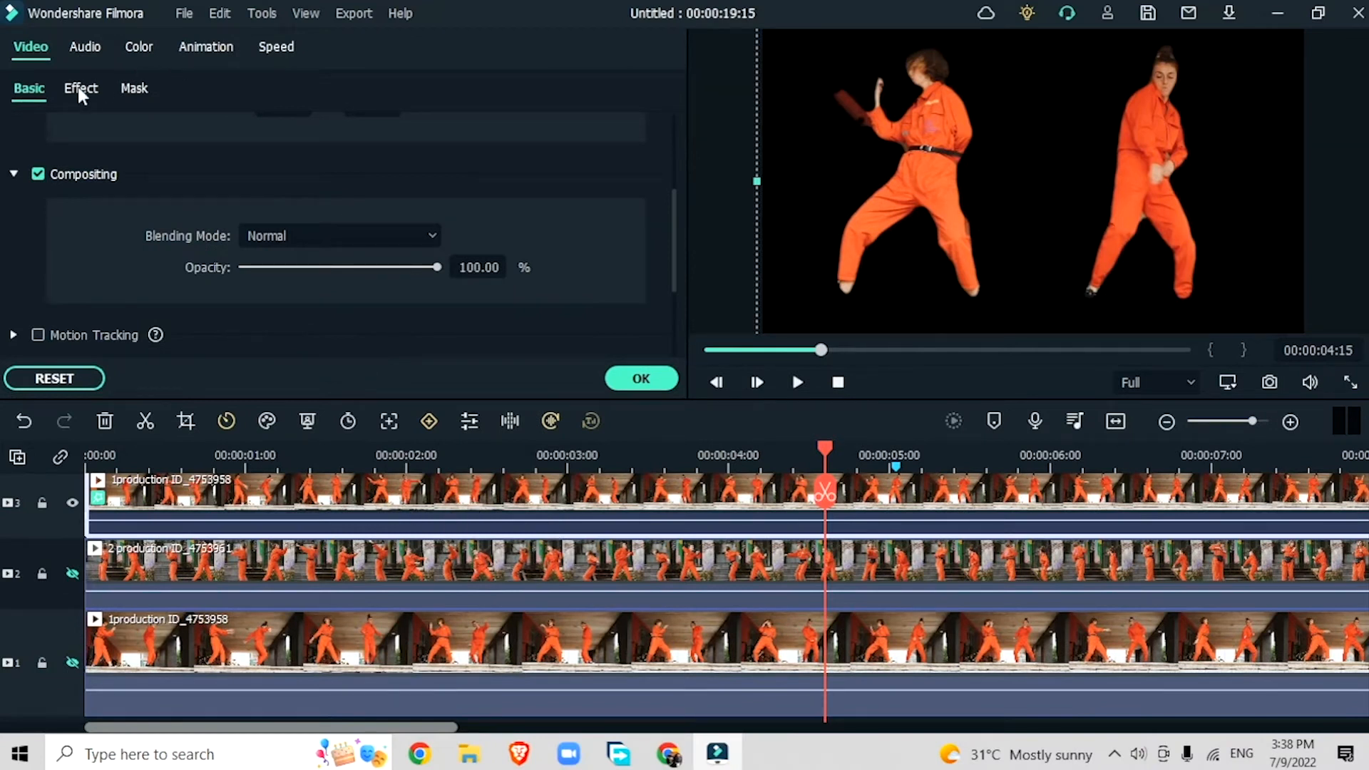
click(78, 86)
click(225, 176)
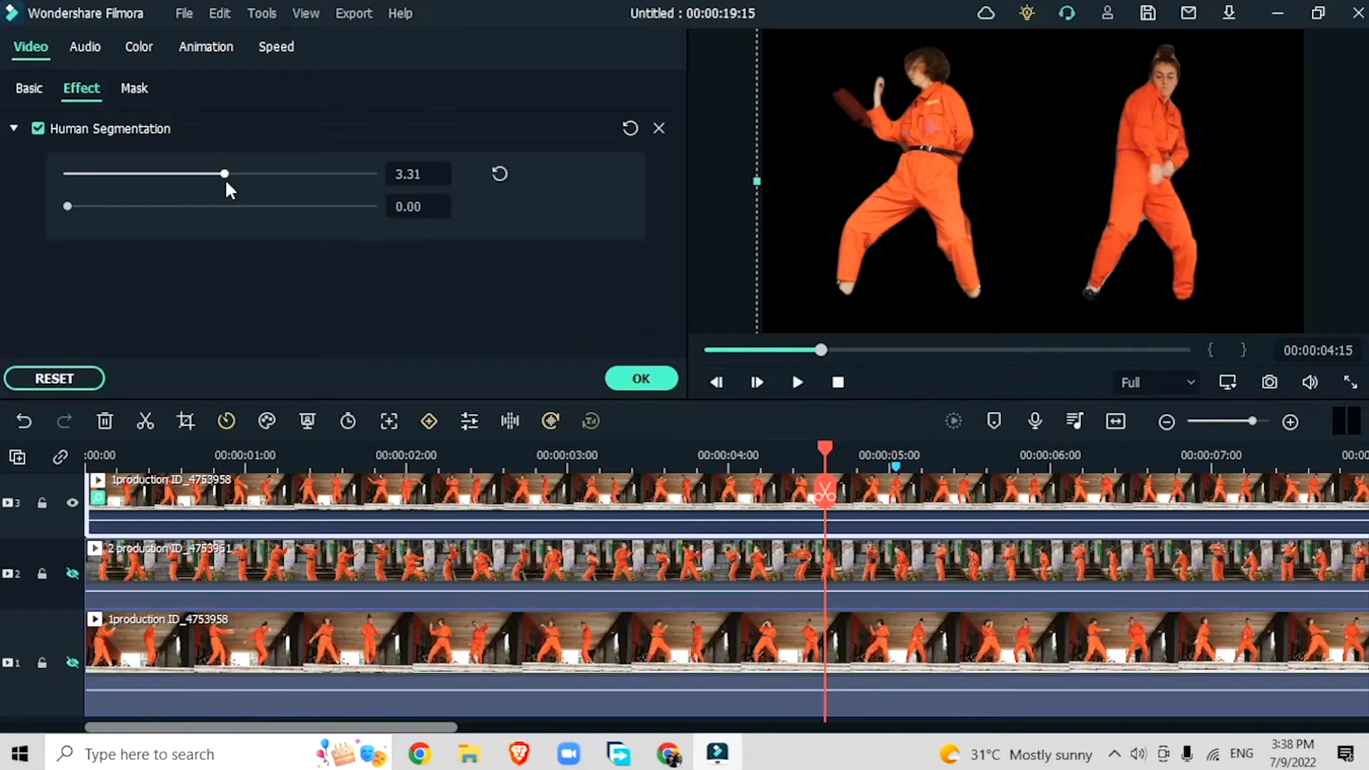
drag(226, 182, 227, 185)
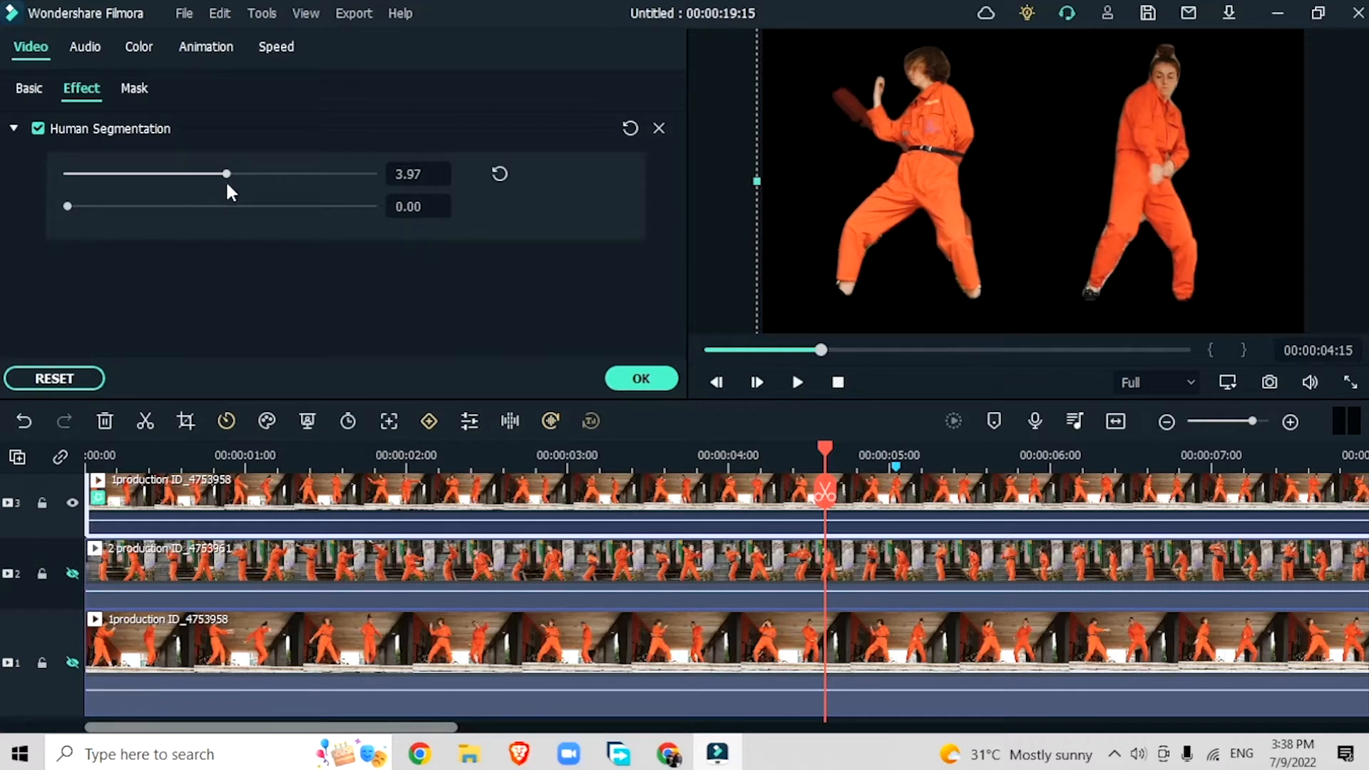
click(69, 206)
click(641, 378)
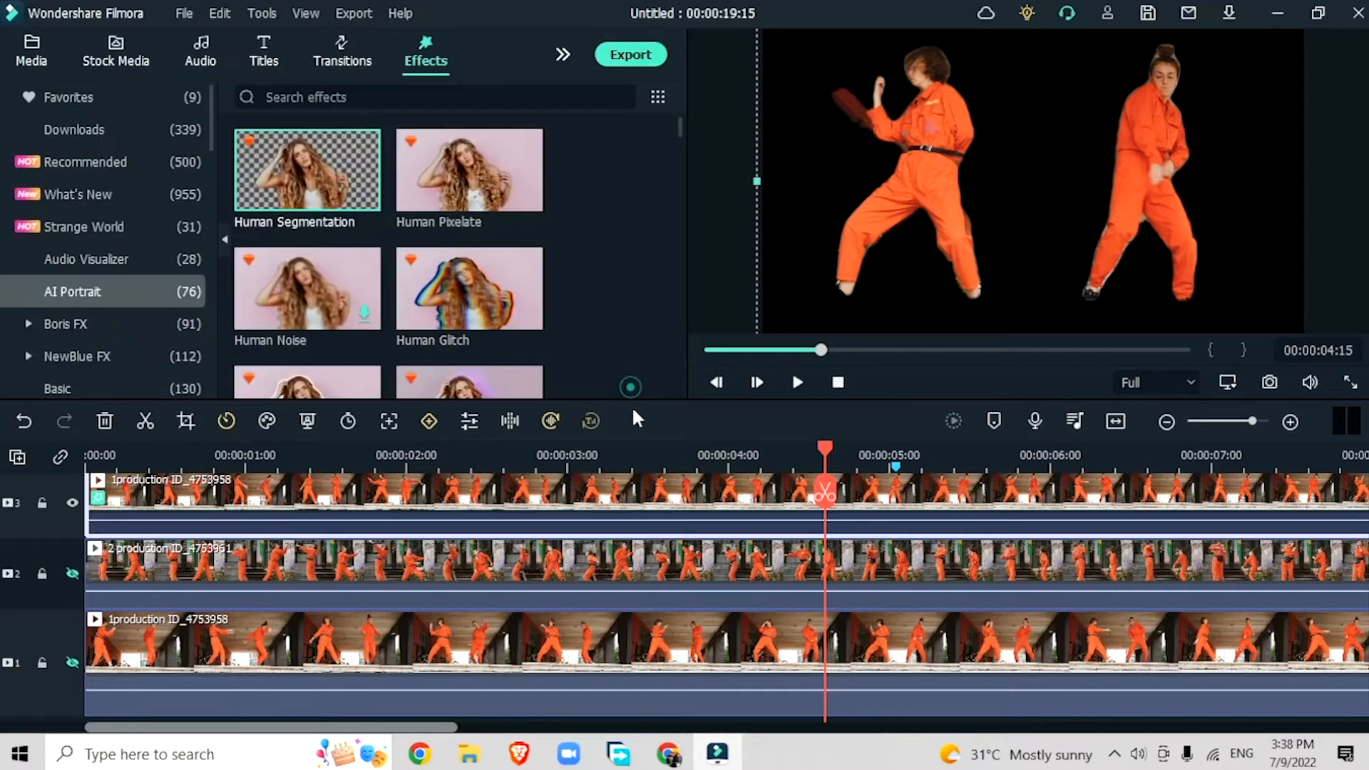
click(72, 573)
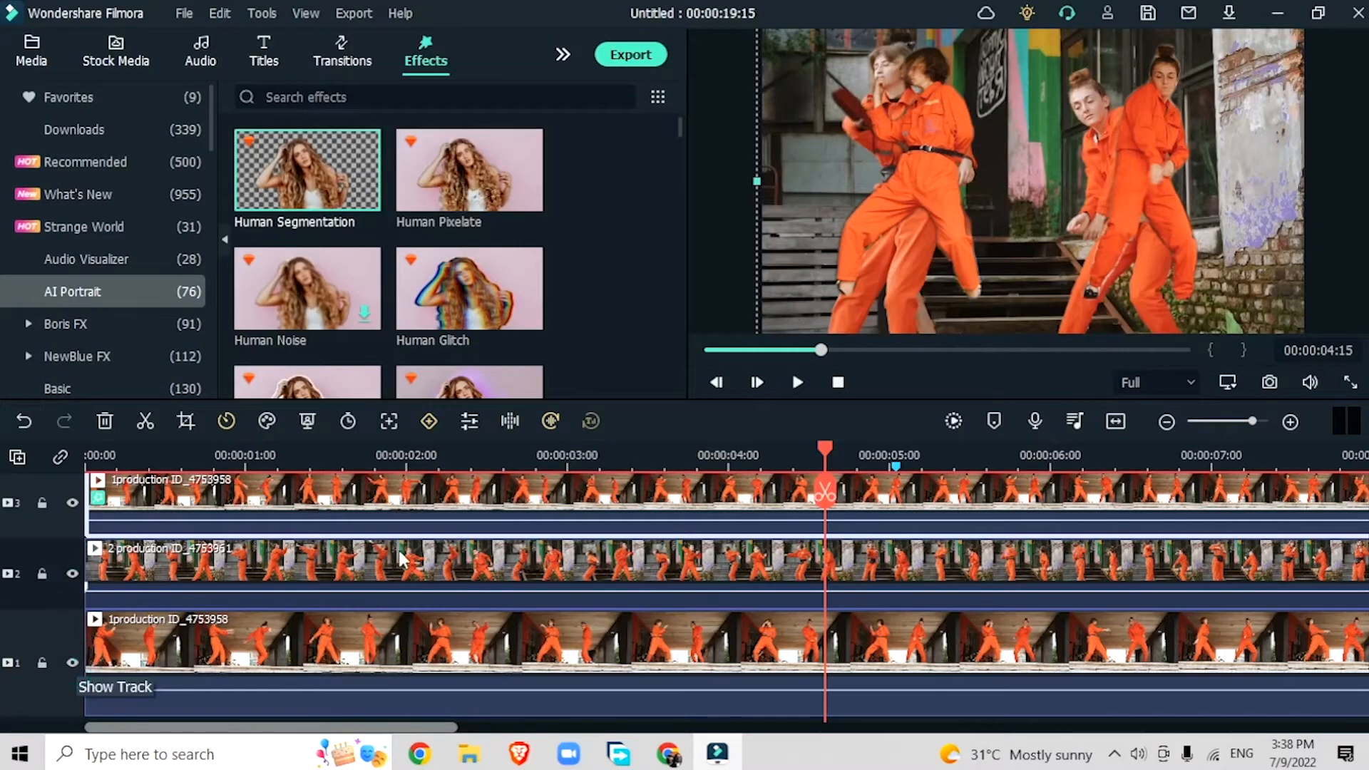
Step: Add a freeze frame to the track 2 clip at the 00:00:05:01 marker
scroll(396, 555, down, 3)
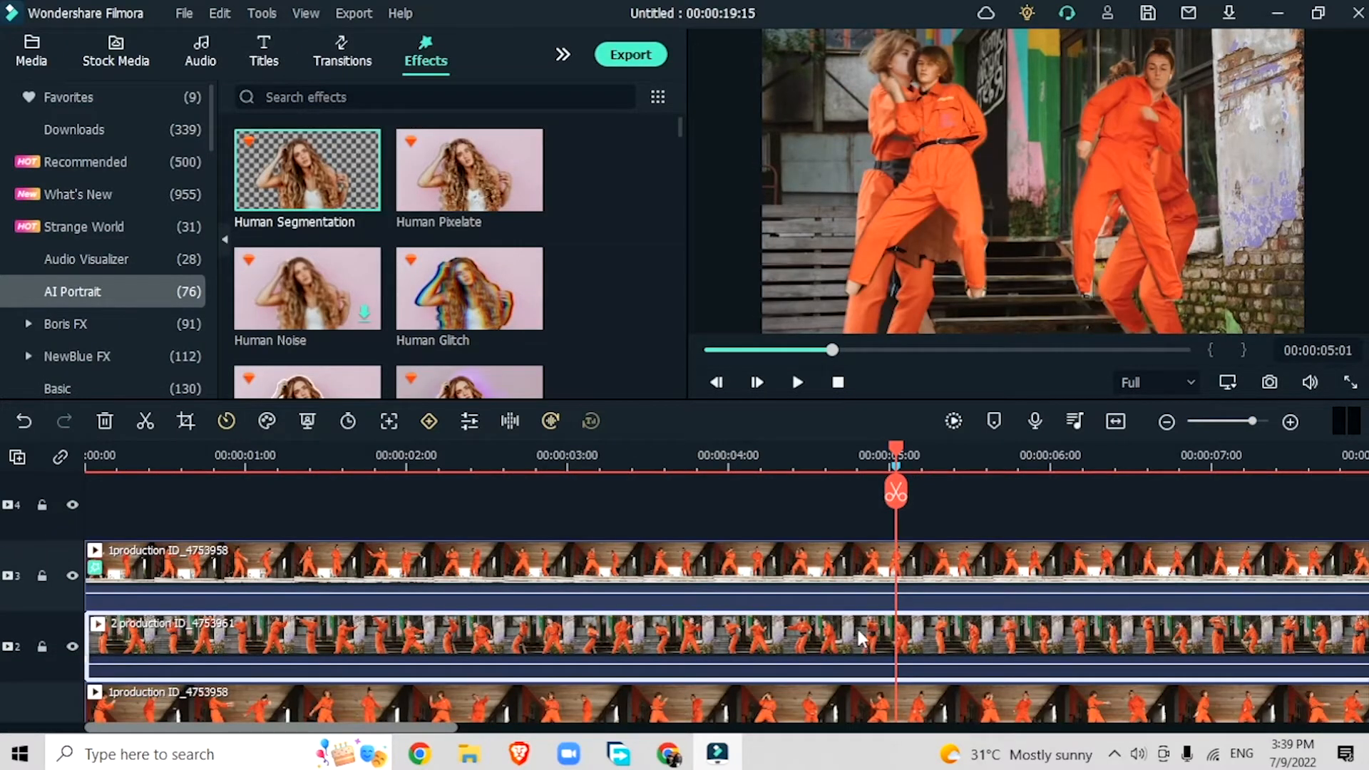
right_click(857, 626)
mouse_move(920, 243)
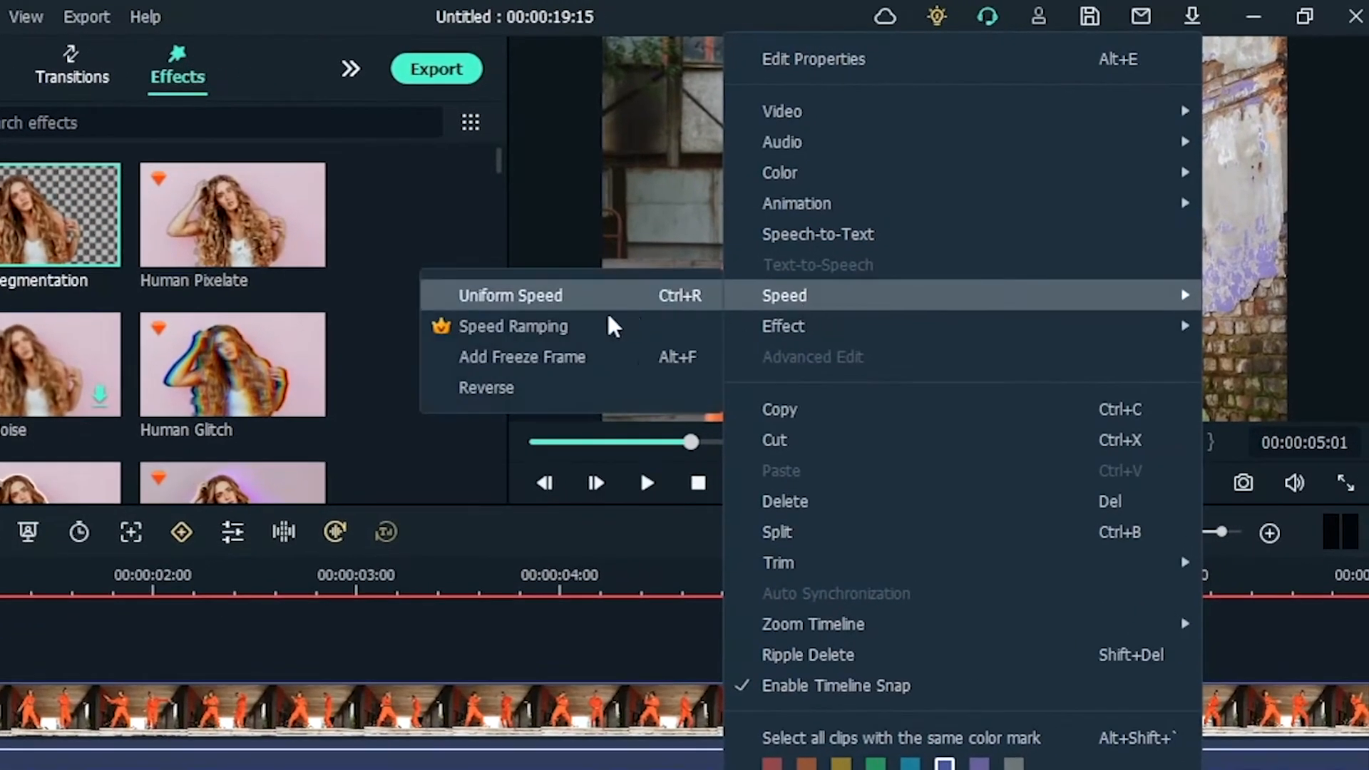
click(581, 350)
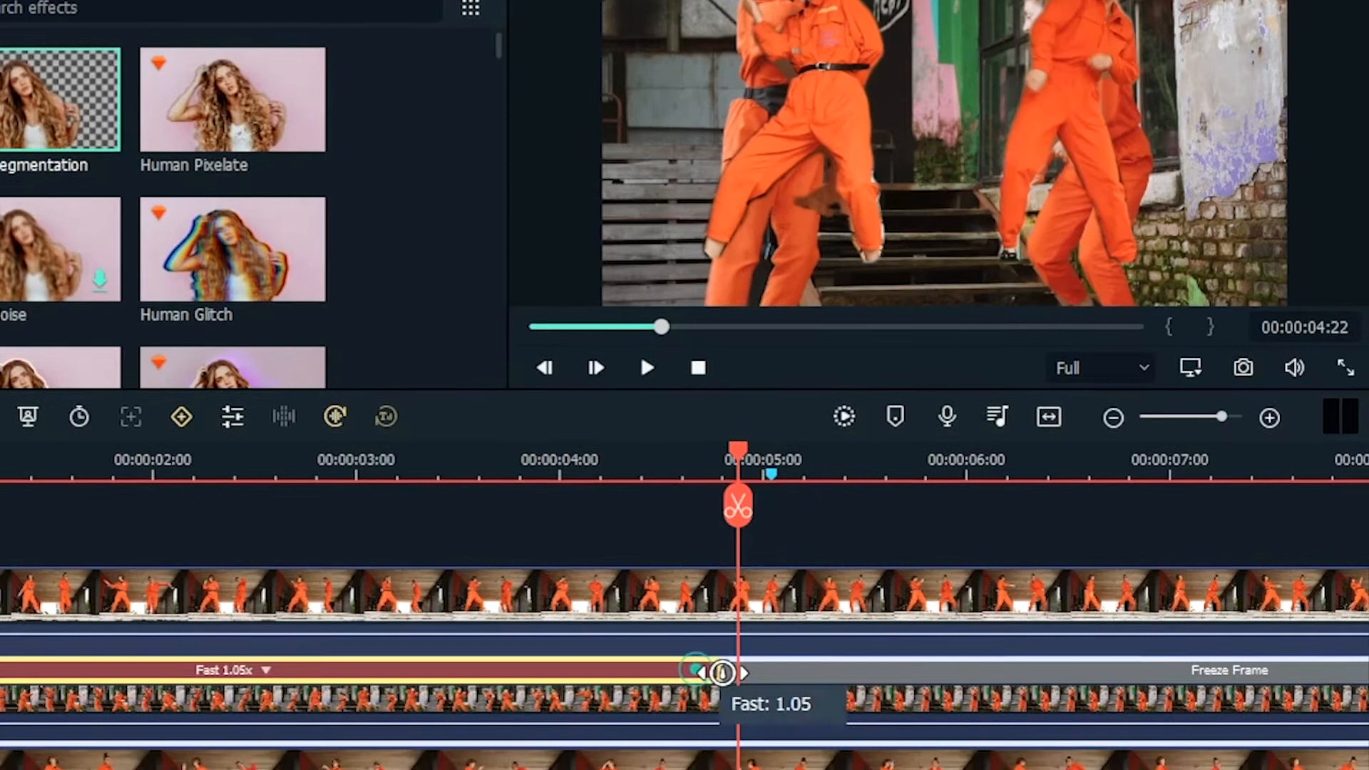
Step: Speed up the track 2 footage before the freeze frame to 1.11x and trim it off so the clip starts with the freeze
drag(721, 672, 678, 679)
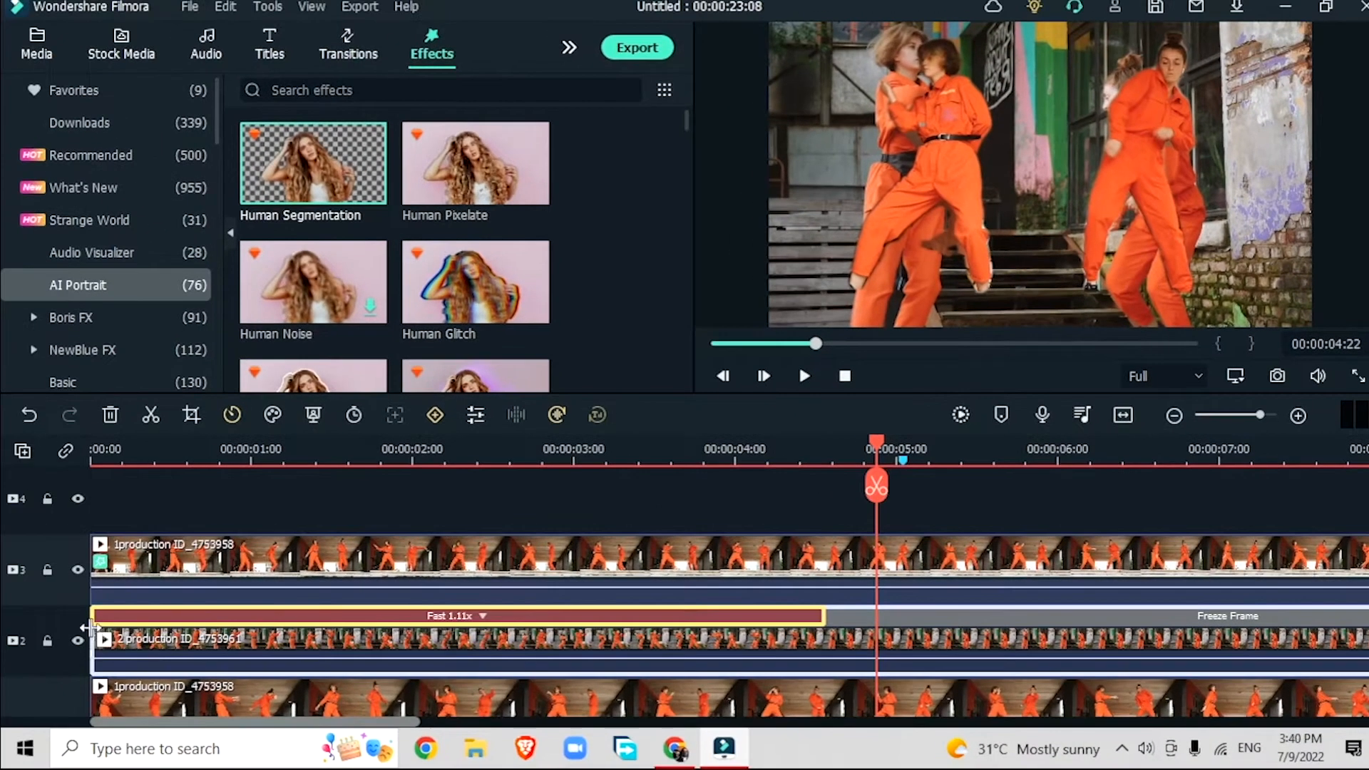
drag(91, 628, 822, 645)
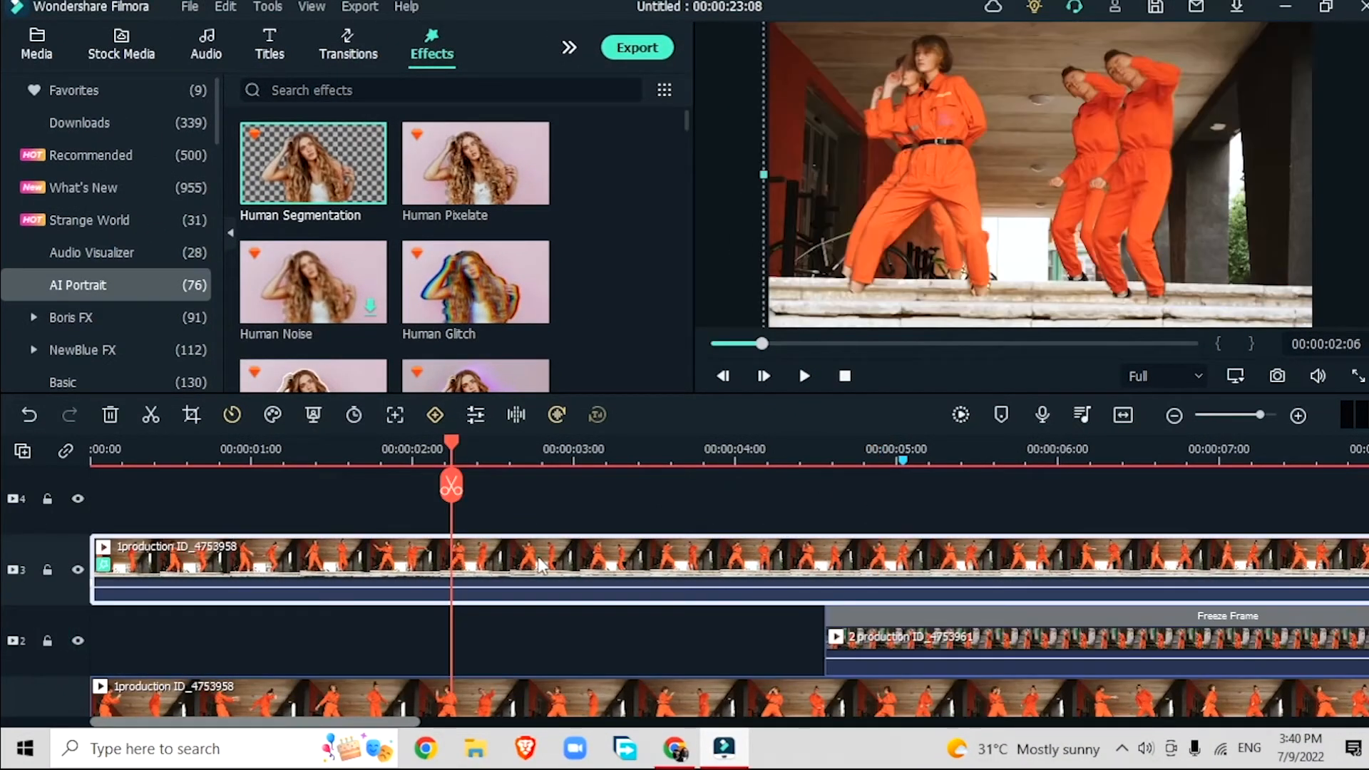
Step: Match the track 1 clip to the track 3 clip by setting its scale to 116% and X position to 48
double_click(522, 558)
scroll(102, 207, up, 3)
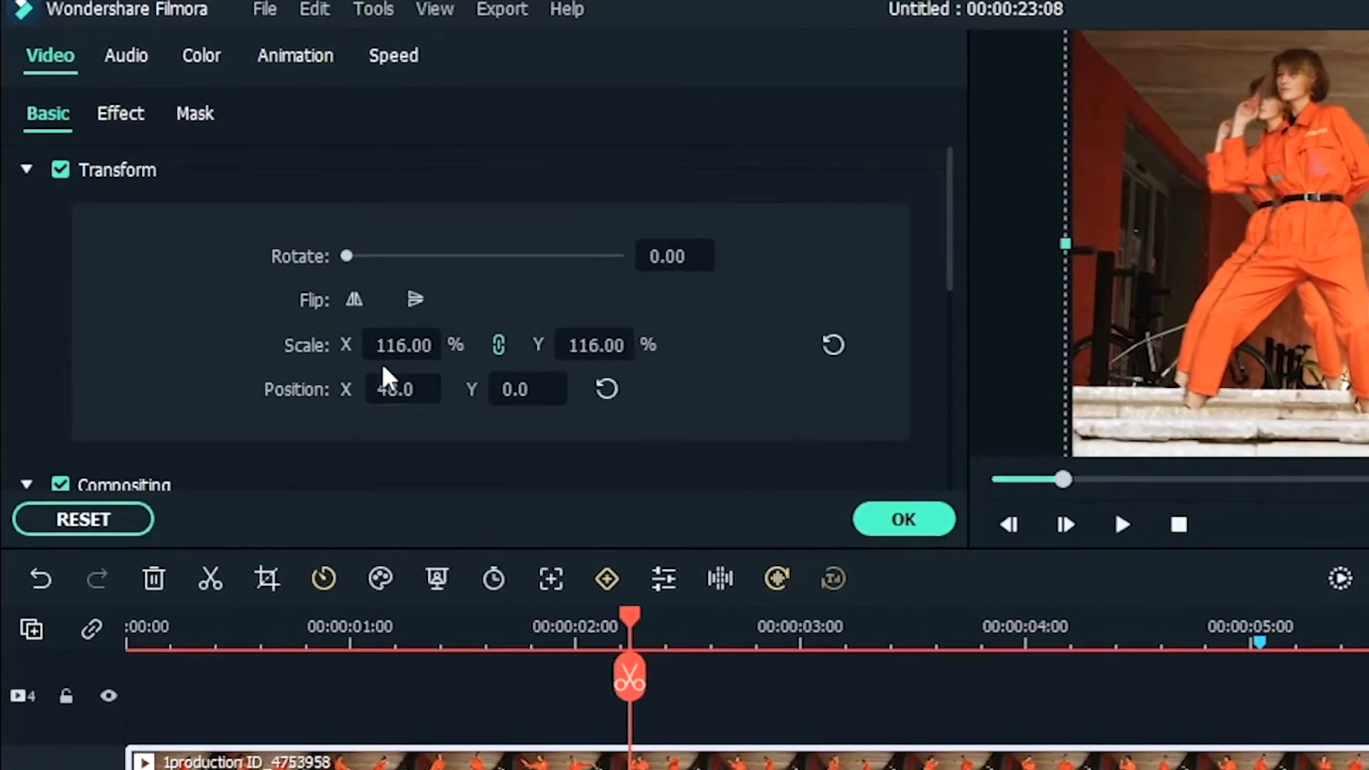
scroll(484, 667, down, 1)
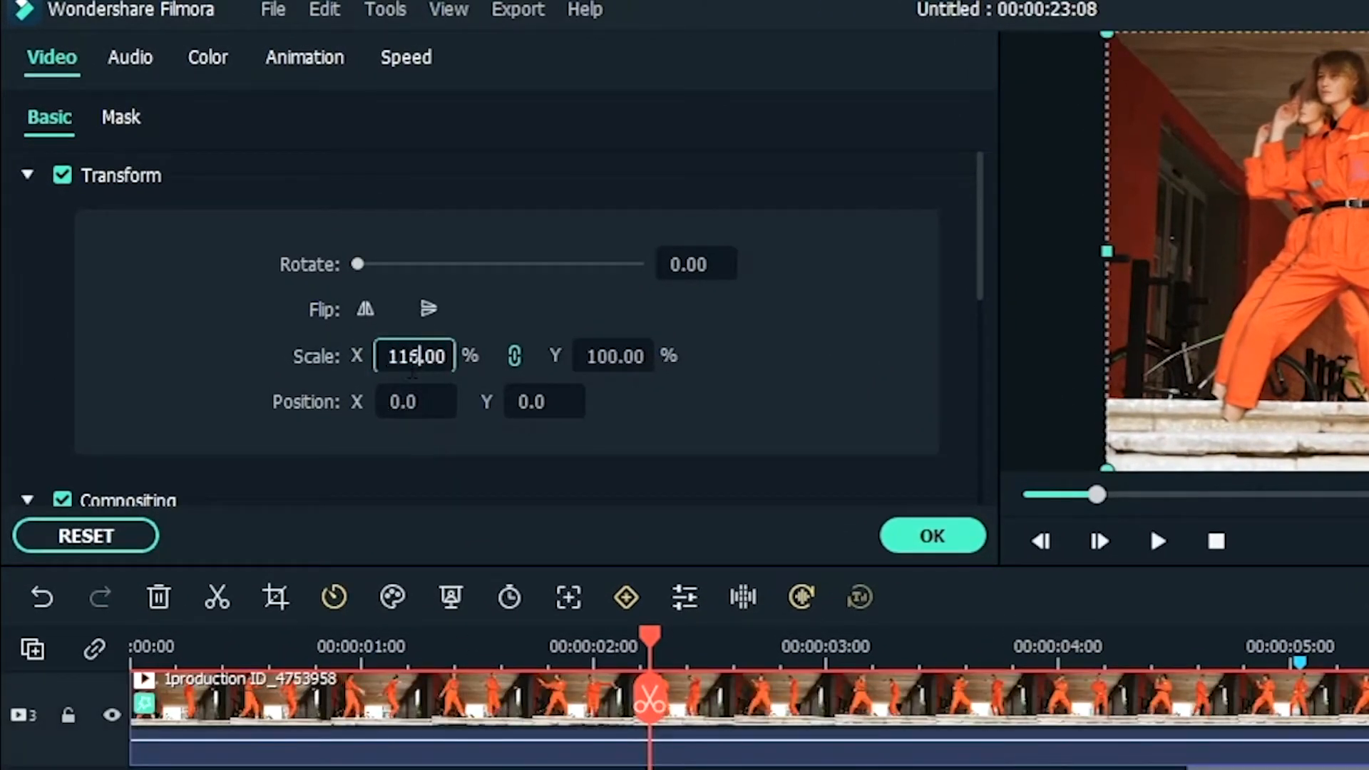
click(418, 401)
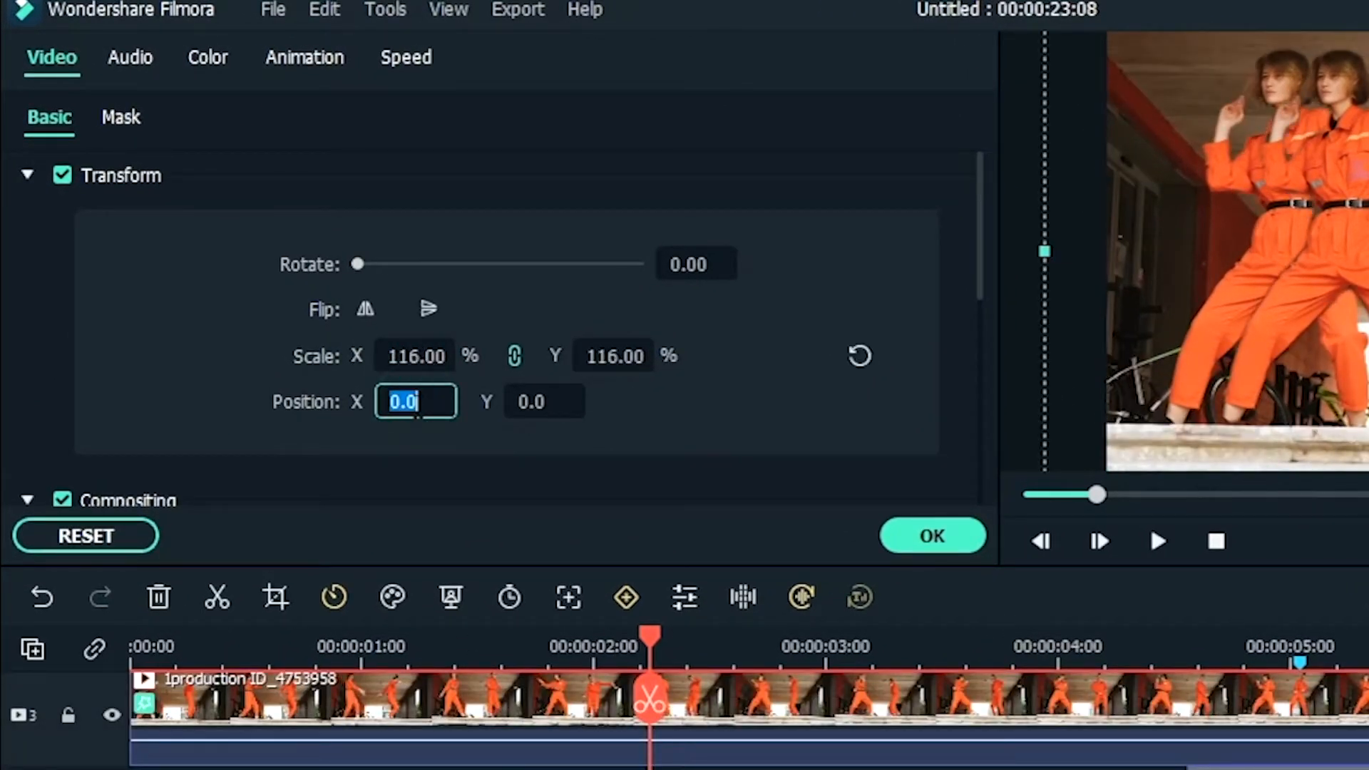
text(48)
key(Return)
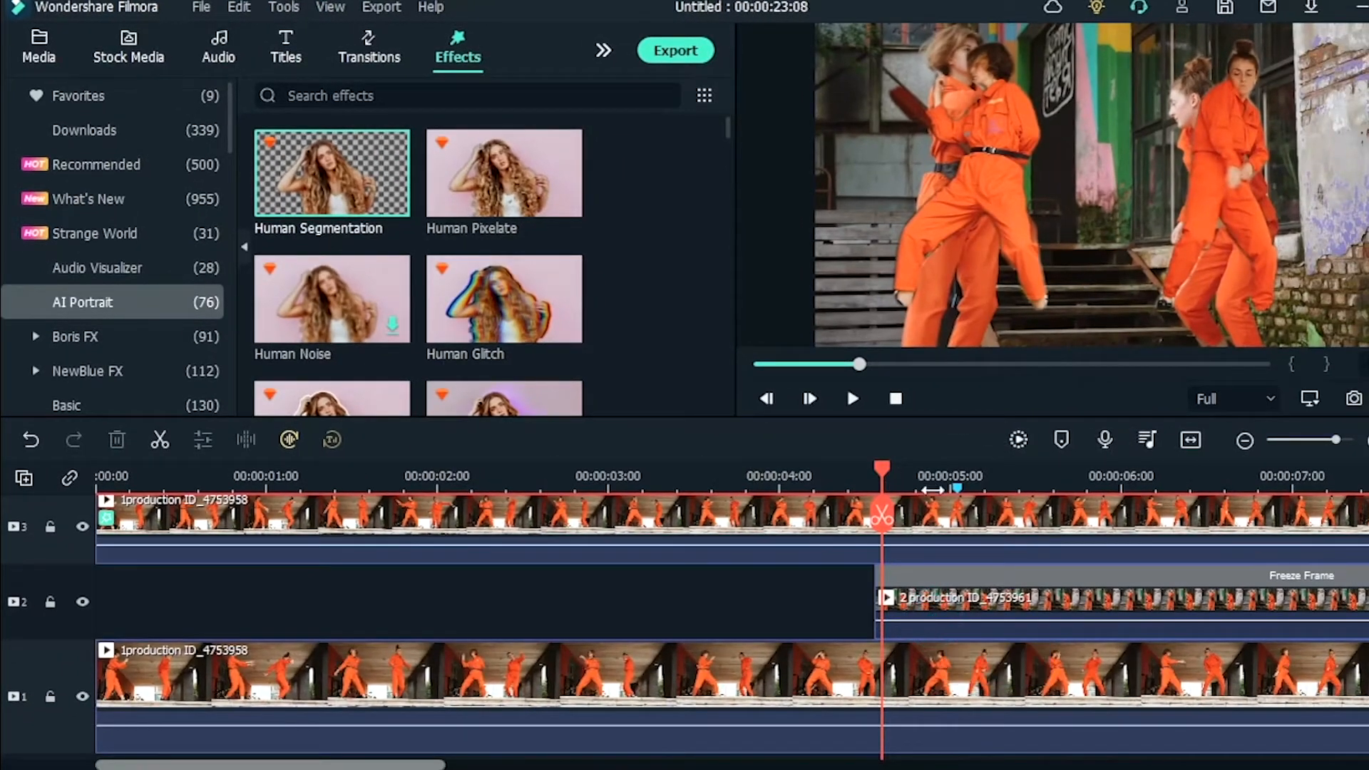
Step: Split the track 2 freeze frame at 00:00:05:01 and apply the Black & White 1 effect to its first part
click(956, 521)
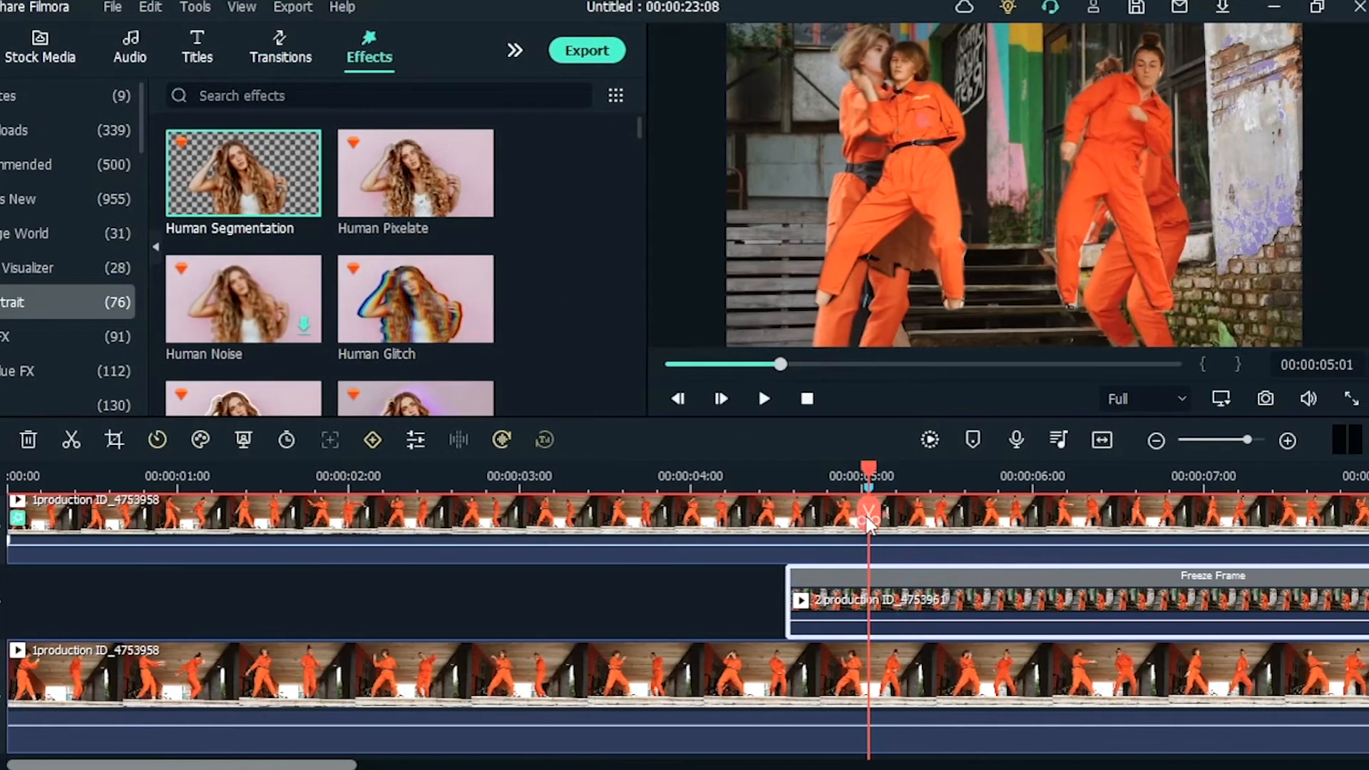
click(868, 514)
click(365, 95)
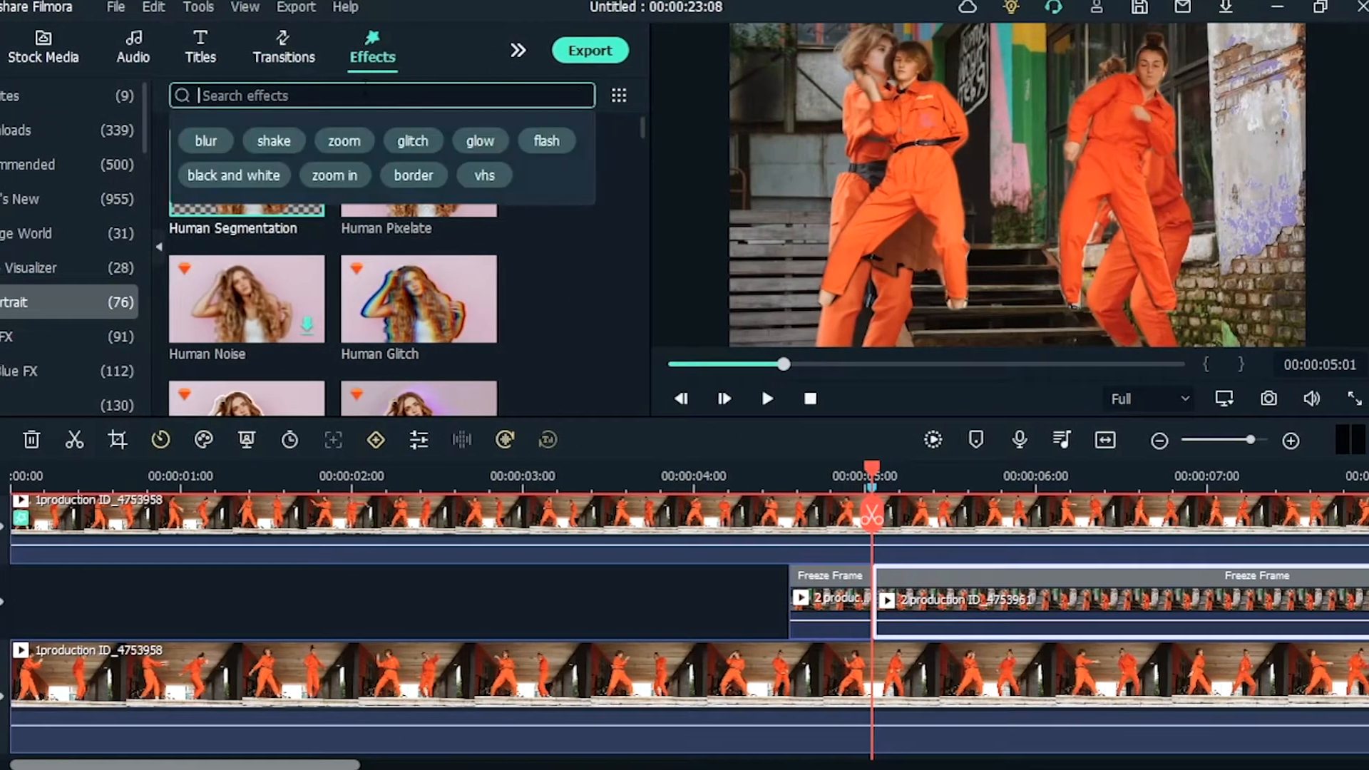
text(black)
key(Return)
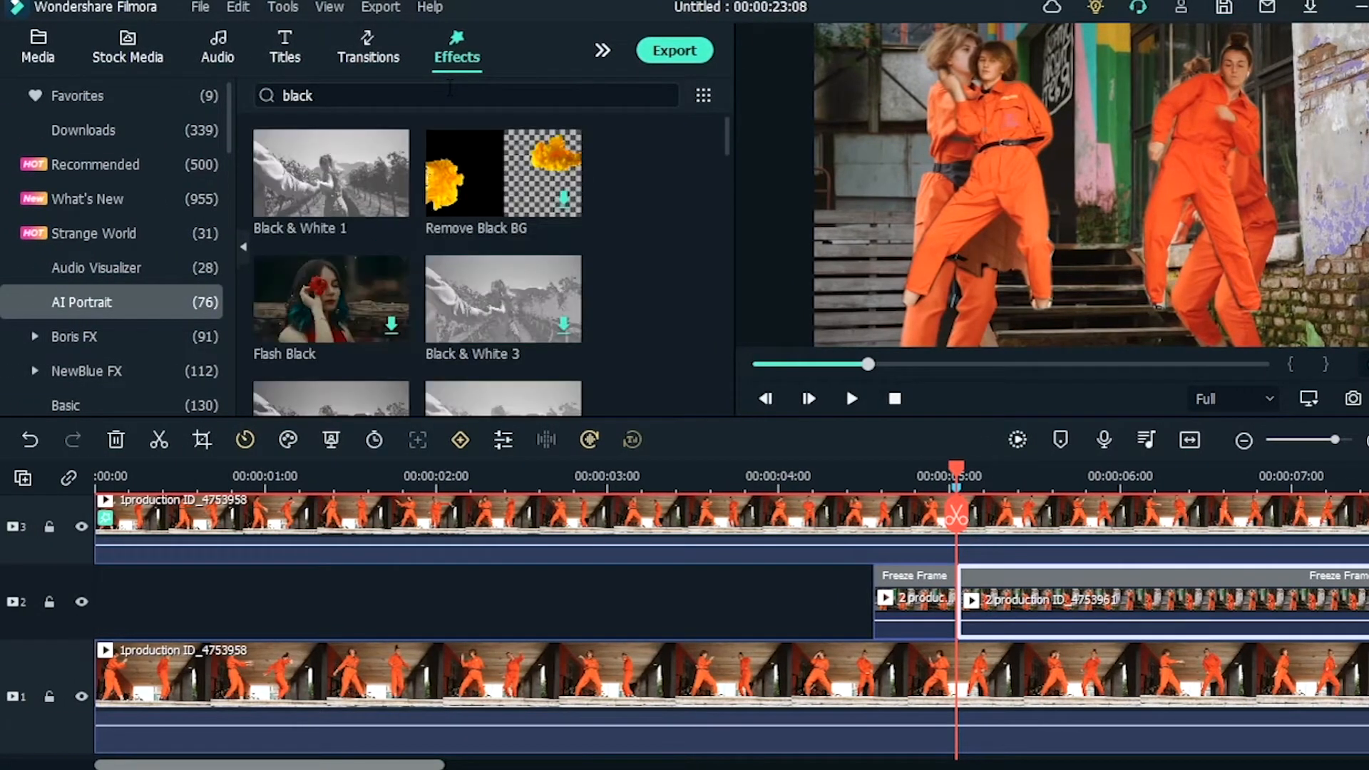
drag(311, 179, 854, 560)
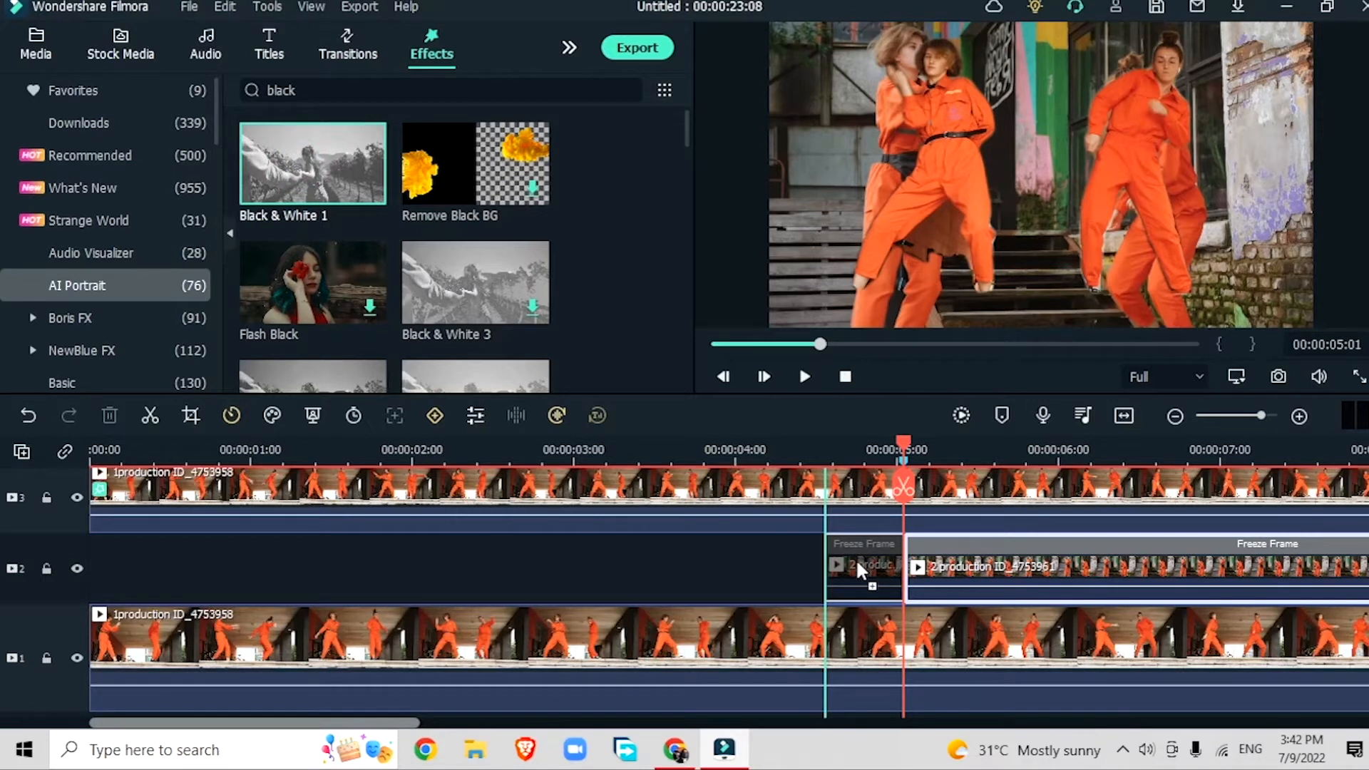
click(864, 447)
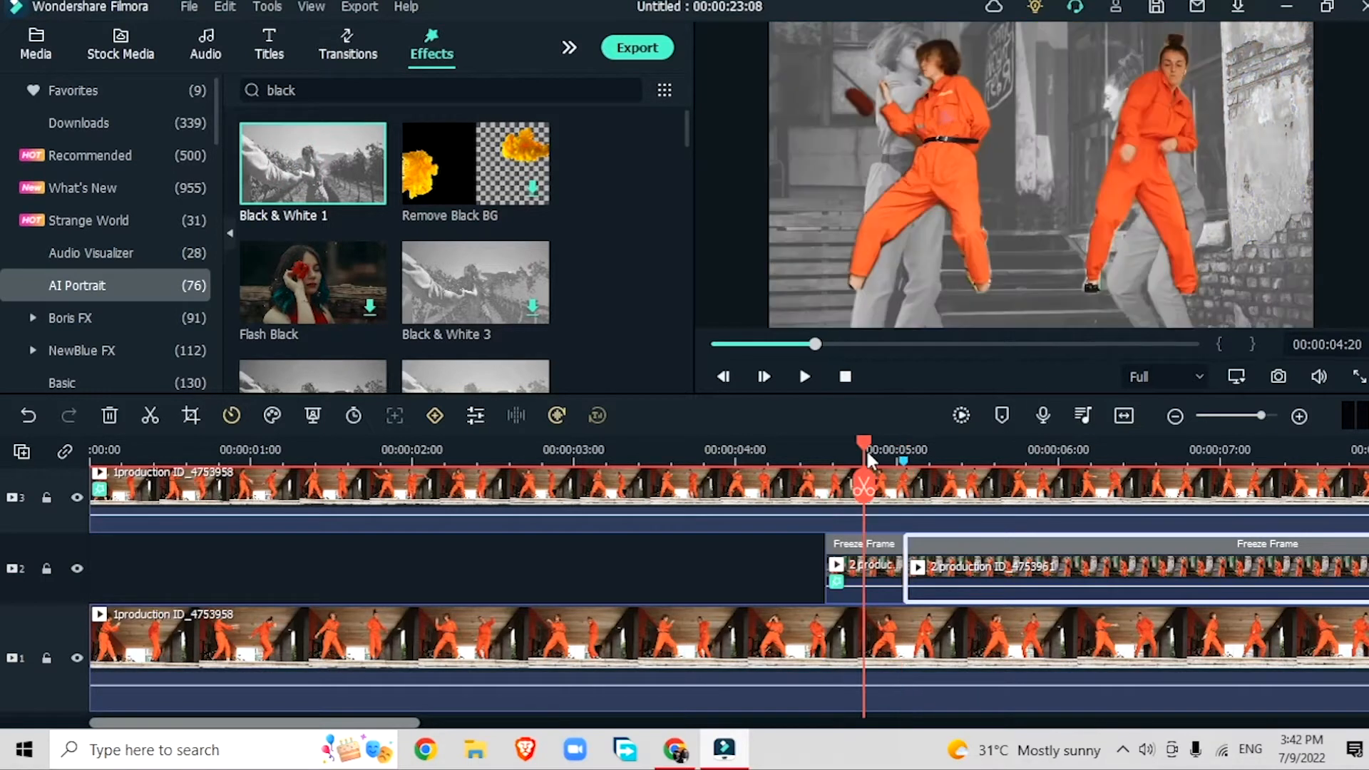
Step: Add a custom animation keyframe at 00:00:04:24 to the black-and-white freeze frame on track 2, keeping its default transform values
click(825, 448)
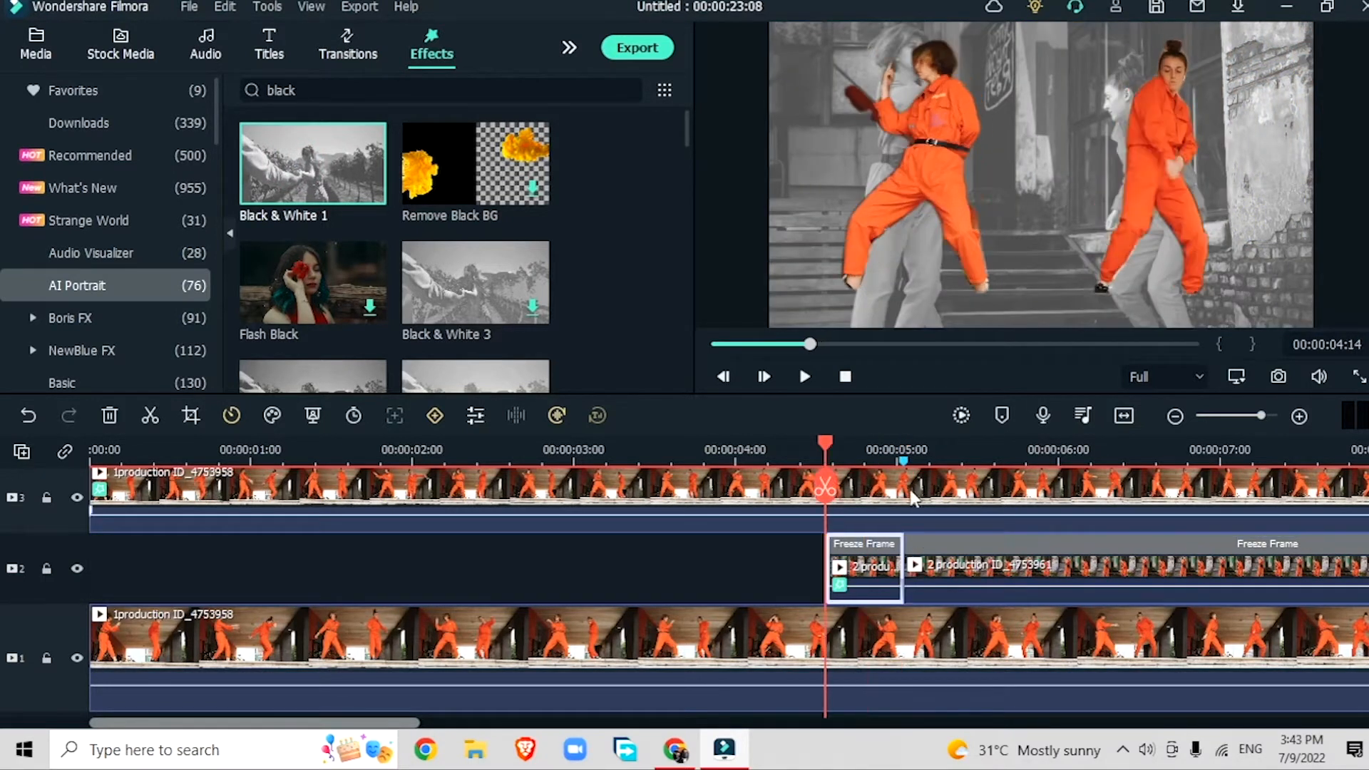
click(870, 563)
double_click(870, 565)
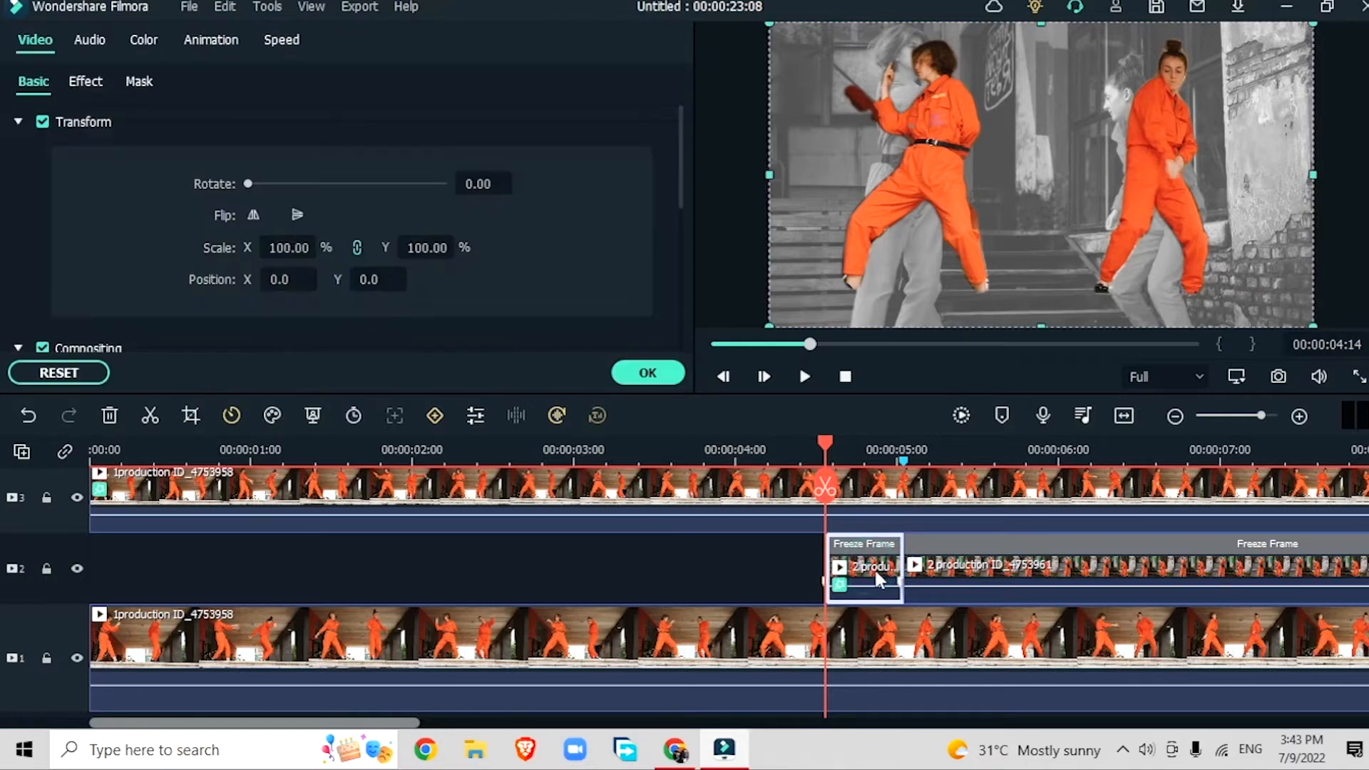
click(197, 41)
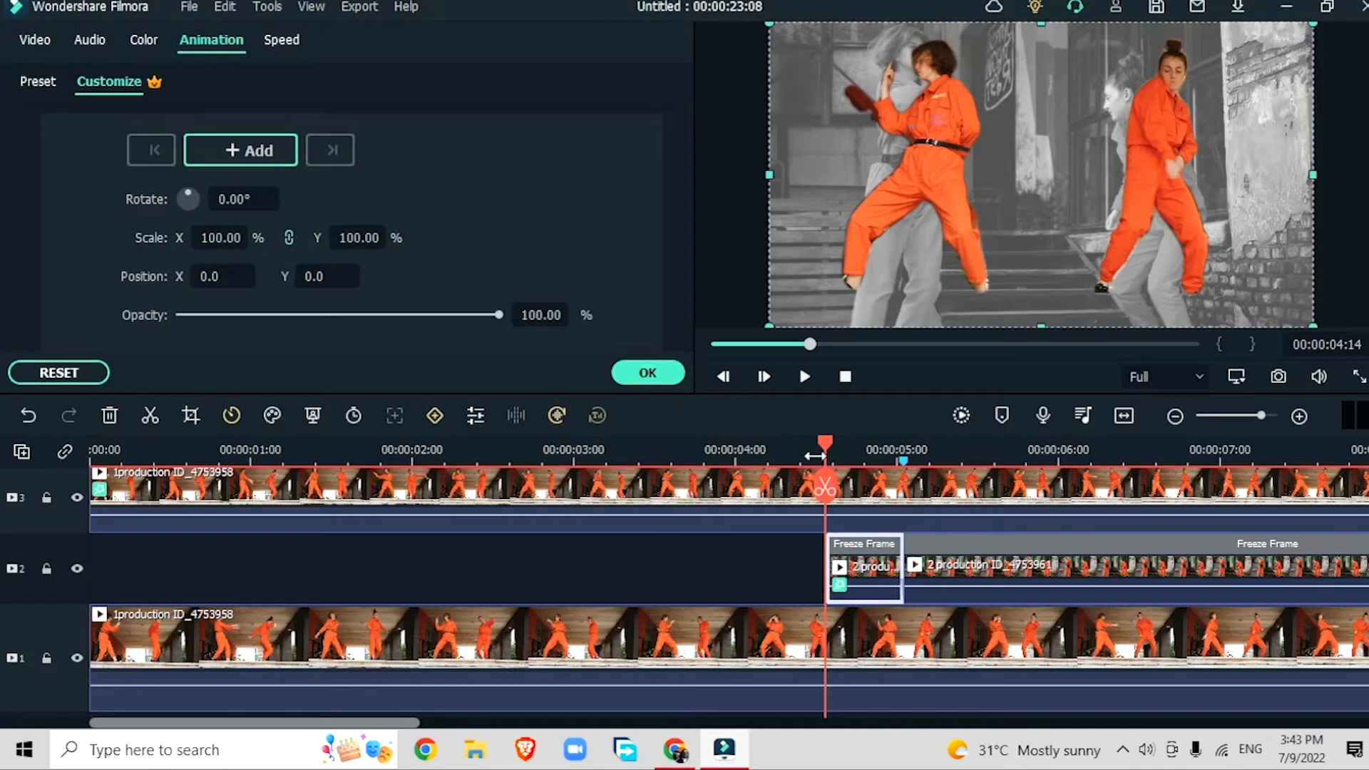
drag(823, 443, 887, 501)
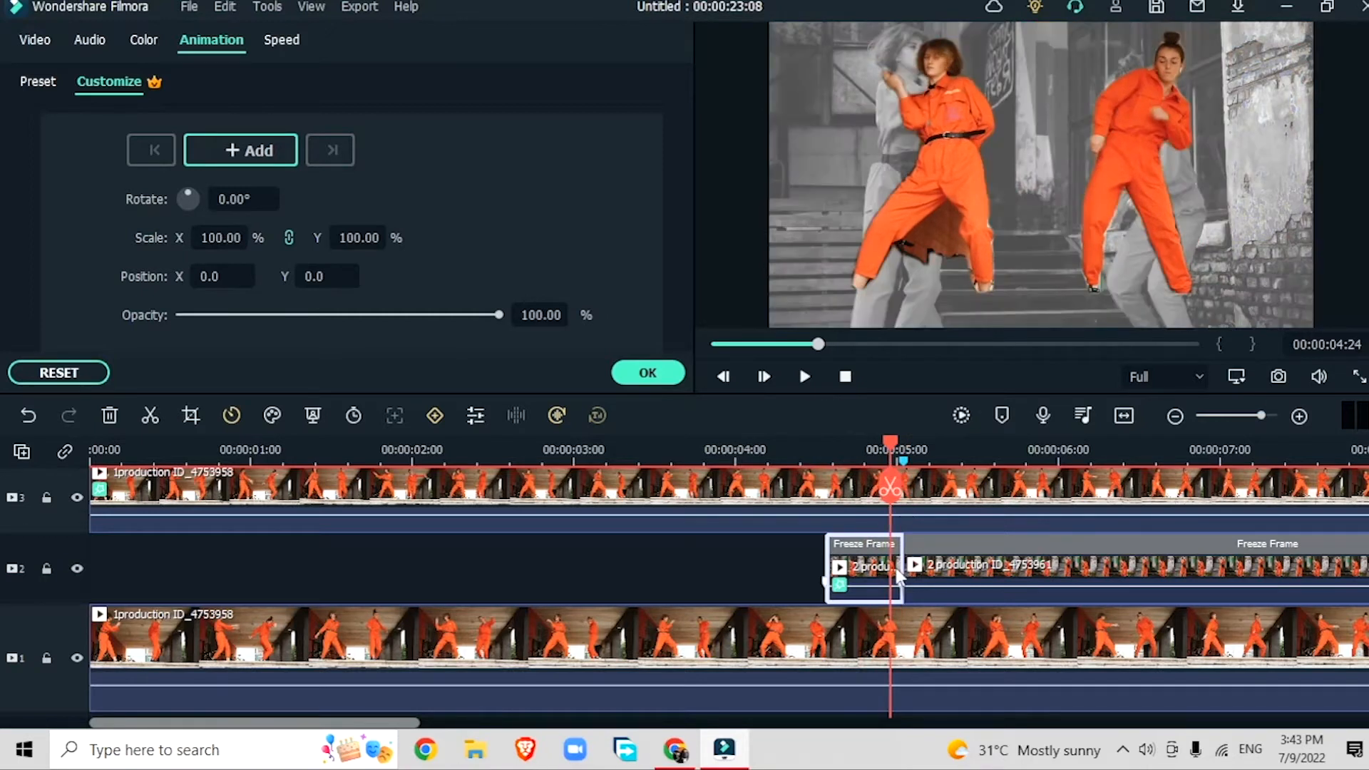
click(250, 151)
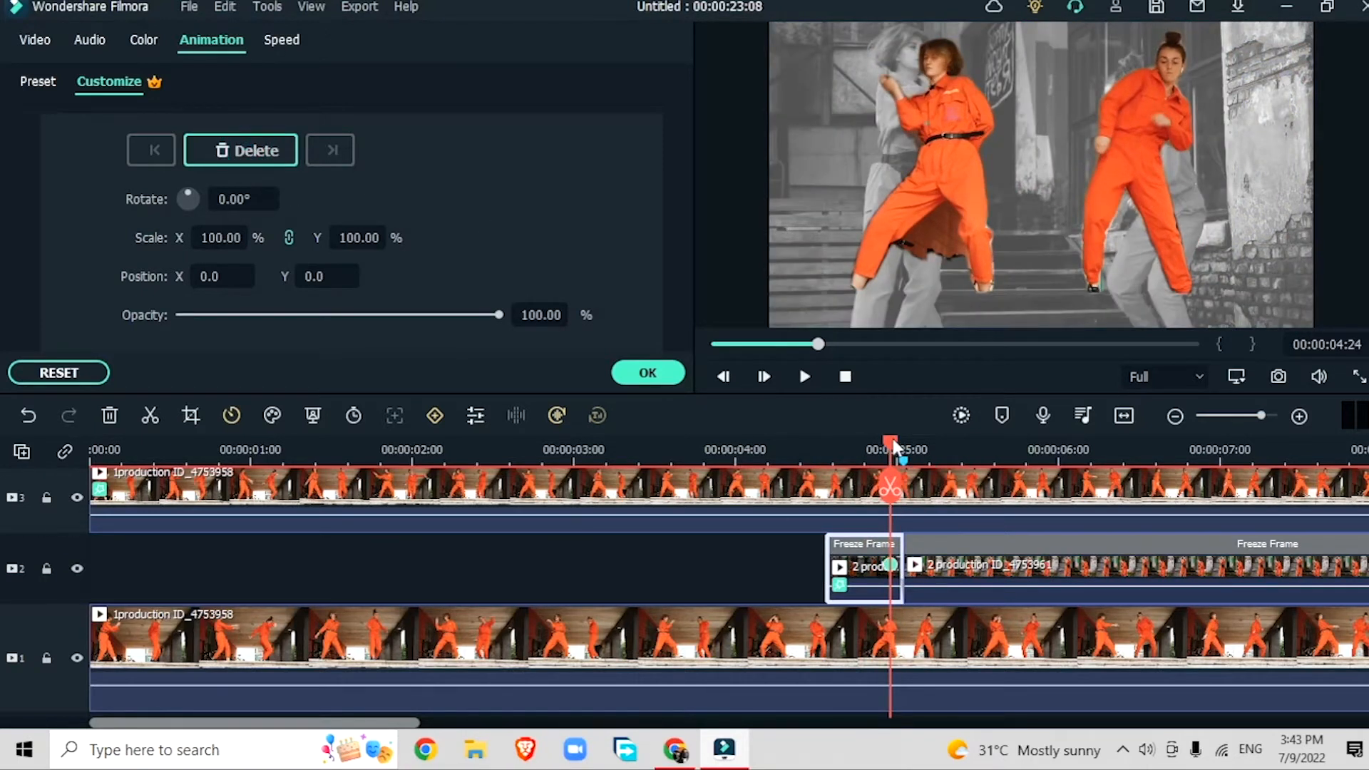
Step: Keyframe the black-and-white freeze frame's X position to 626 near its start at 00:00:04:15 and preview the slide-in
drag(889, 443, 835, 449)
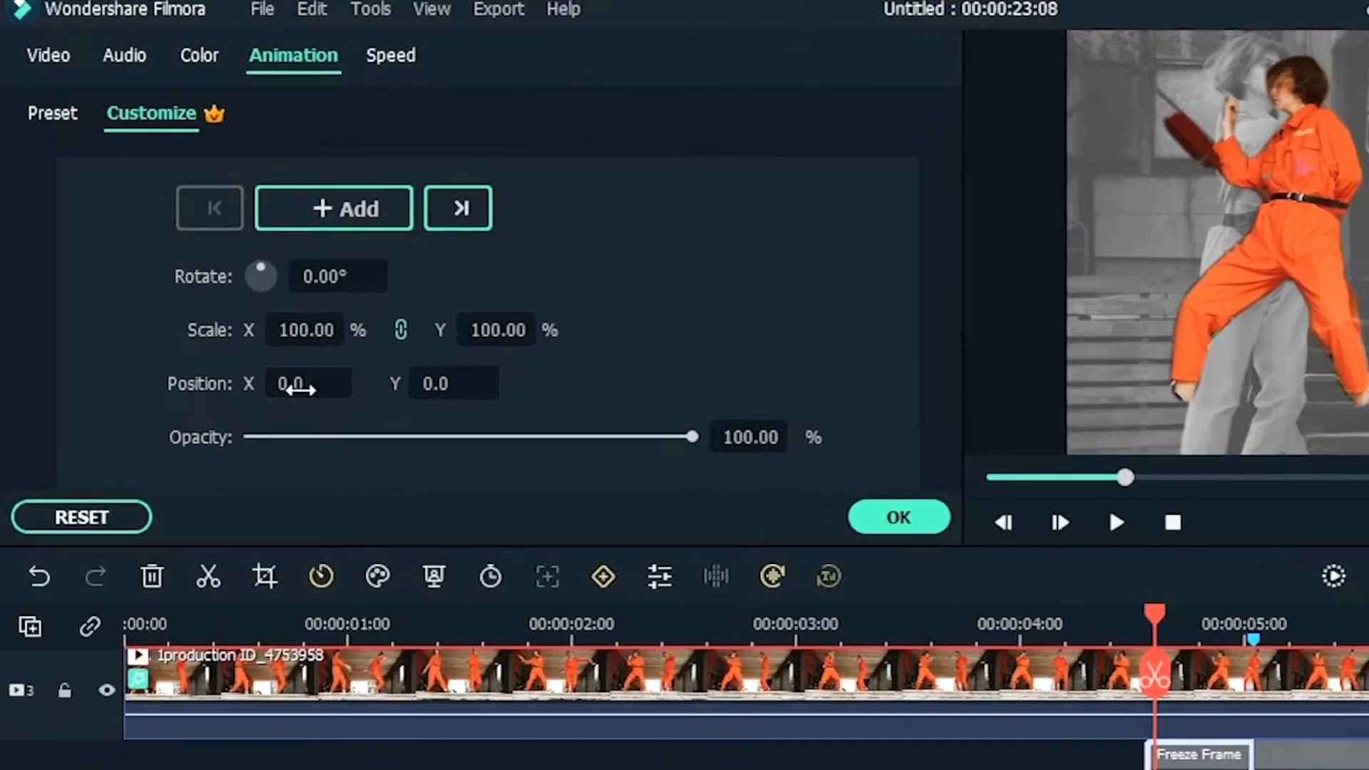
drag(253, 331, 356, 332)
drag(356, 443, 389, 443)
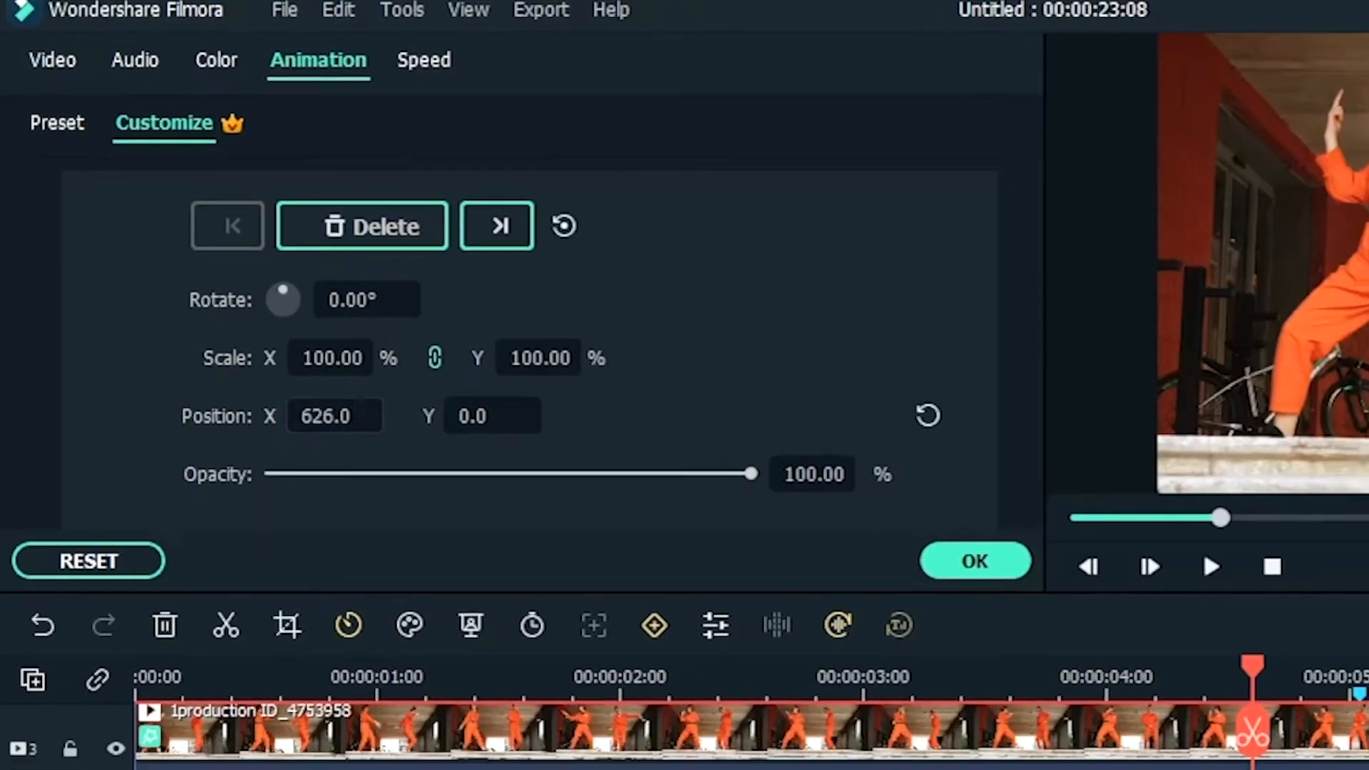
click(1044, 598)
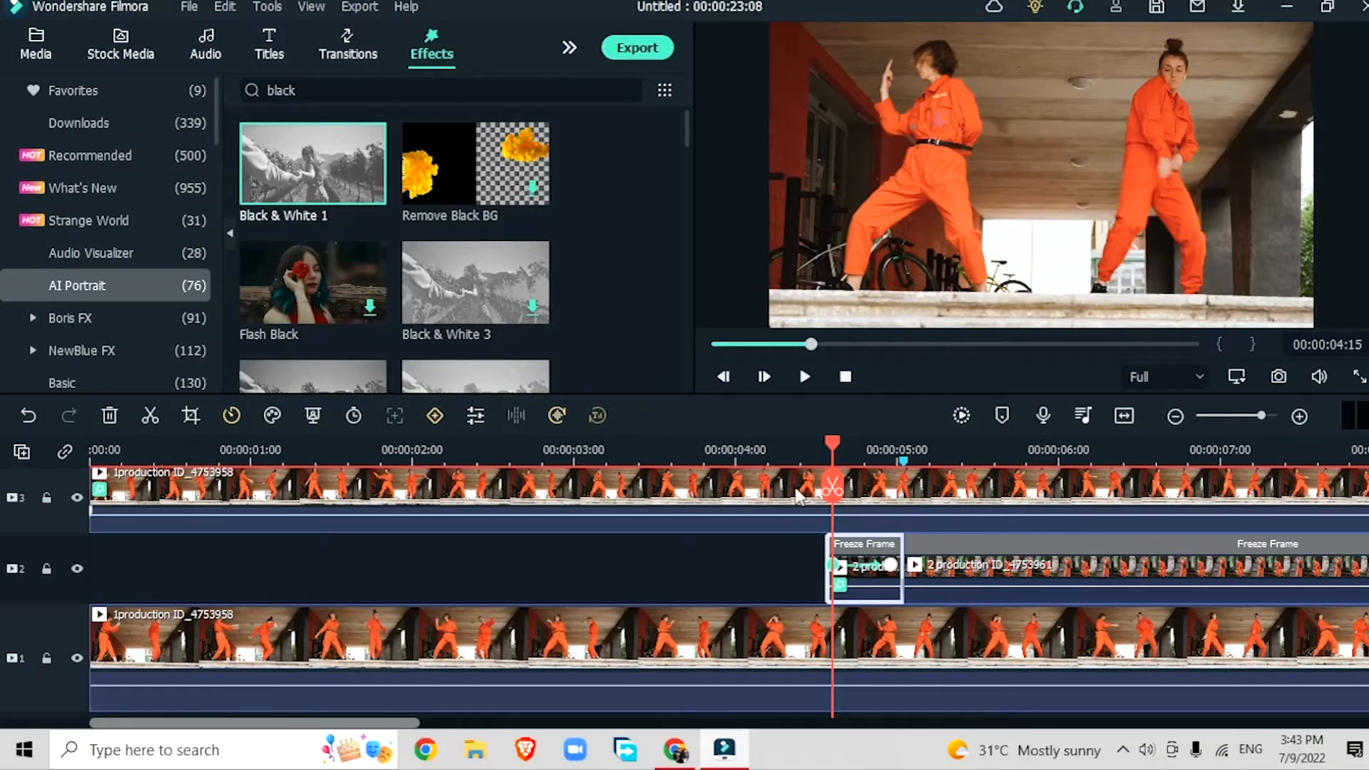
drag(829, 444, 891, 477)
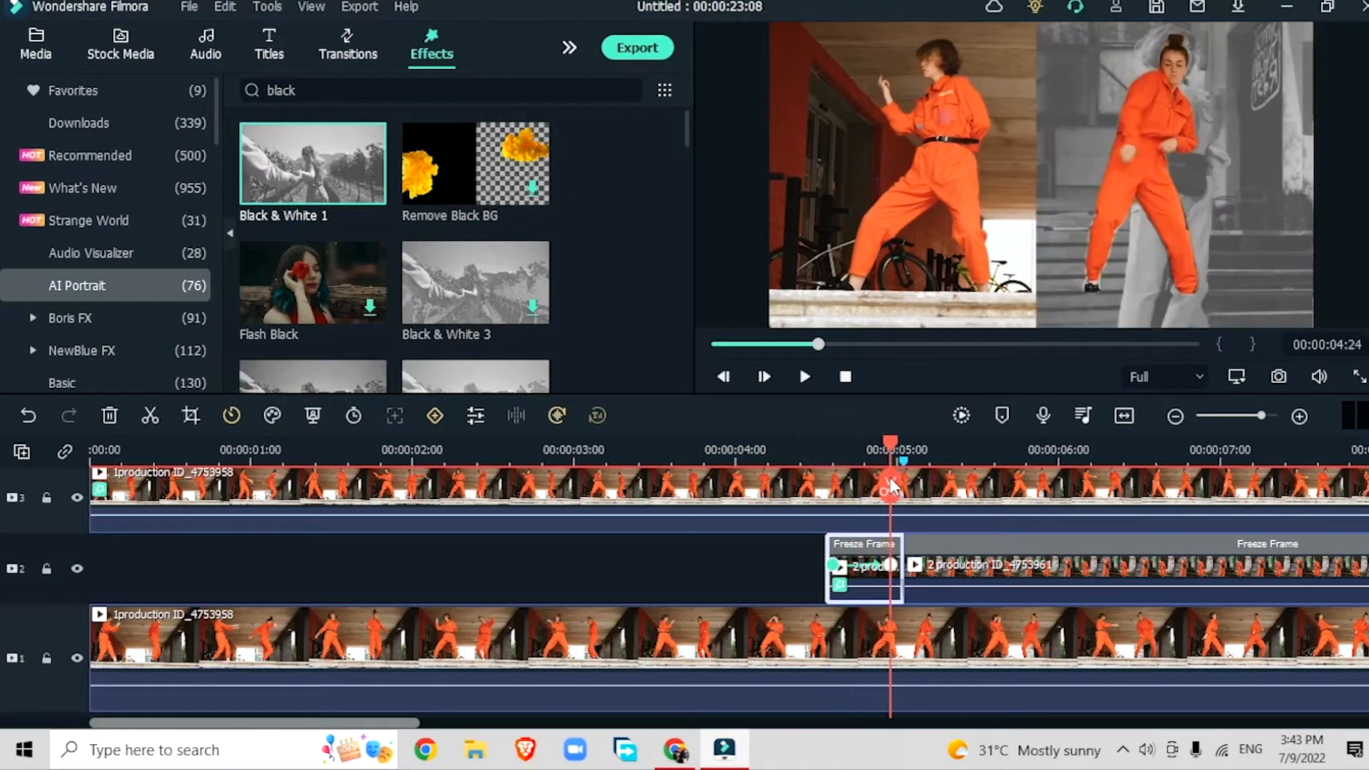
Step: Keyframe the track 3 clip from 116% scale at 00:00:04:14 to 154% with Y position -55 at 00:00:04:24
click(916, 549)
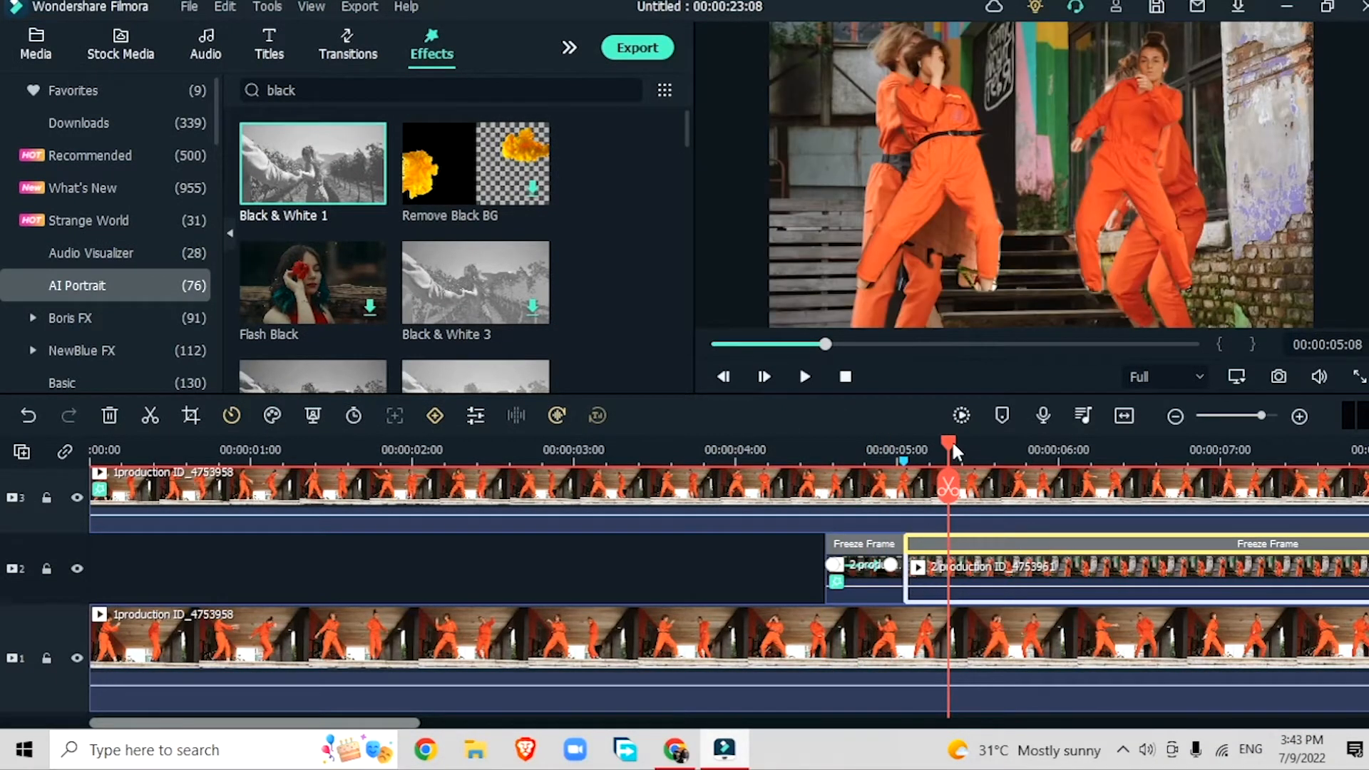
drag(951, 442, 846, 467)
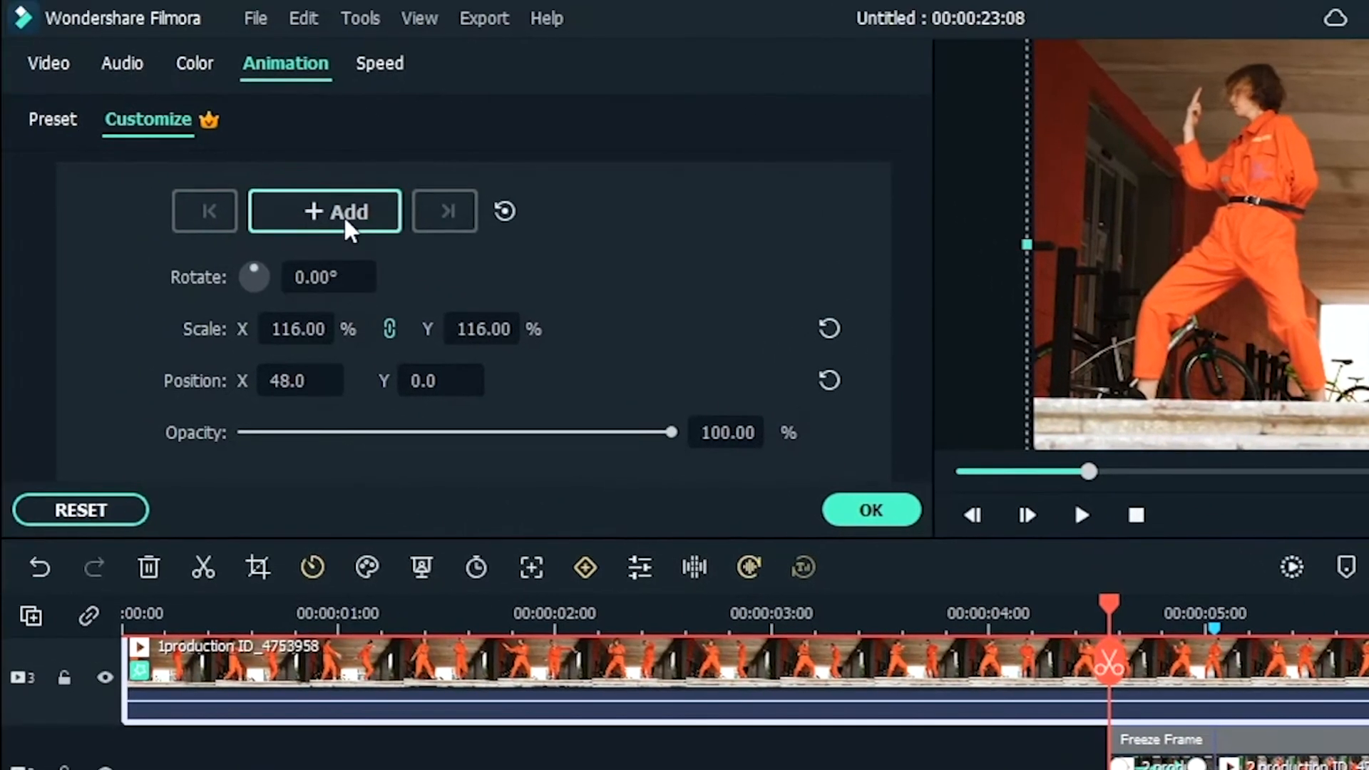
click(71, 62)
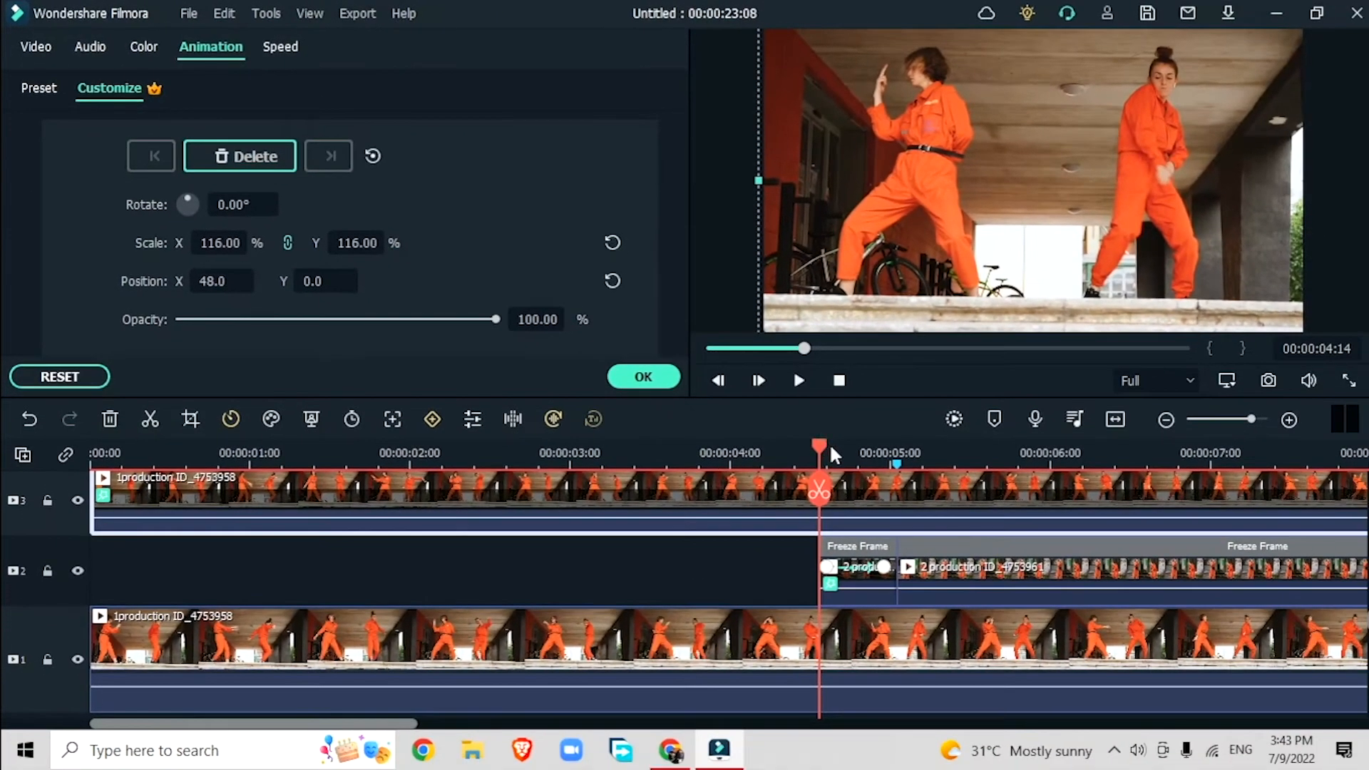
drag(833, 454, 883, 575)
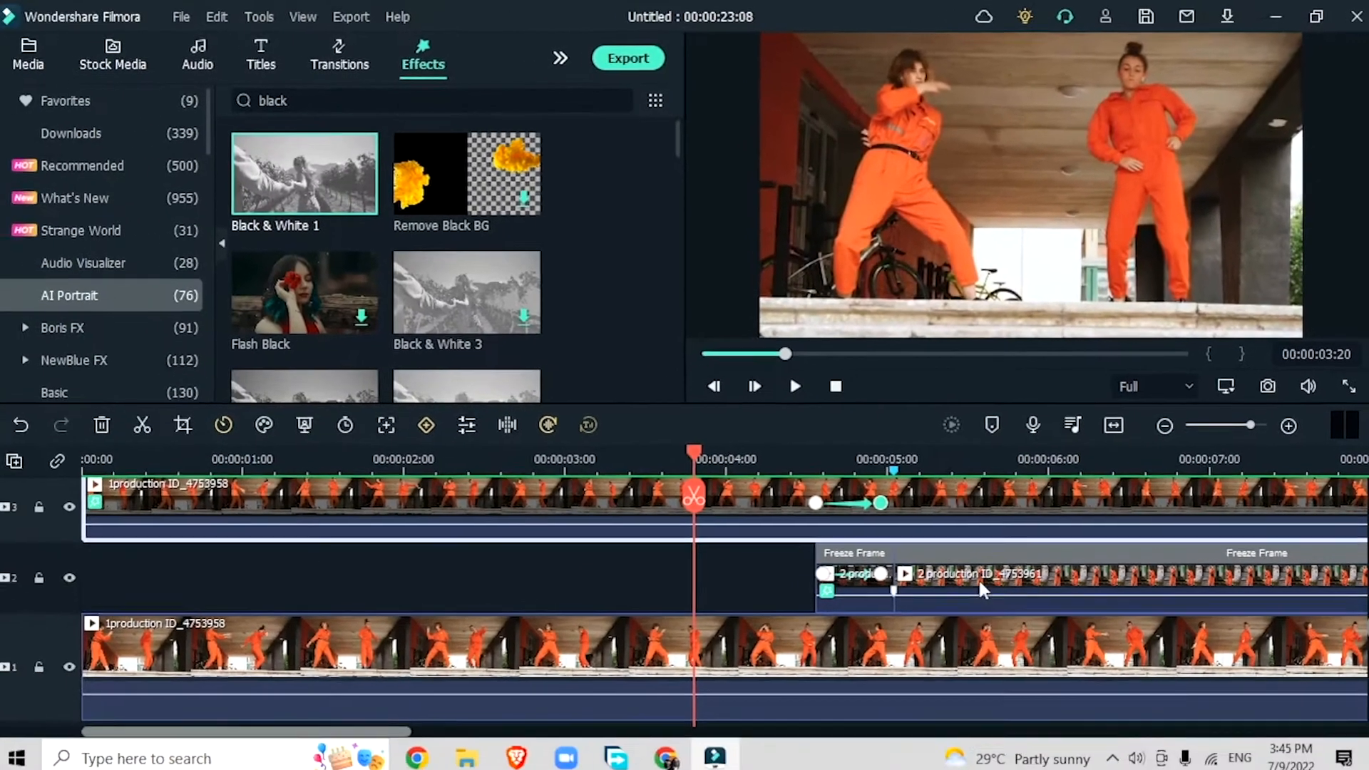
Step: Shorten the second freeze frame section on track 2 so the moving footage starts right after the 00:00:05:01 marker
click(980, 574)
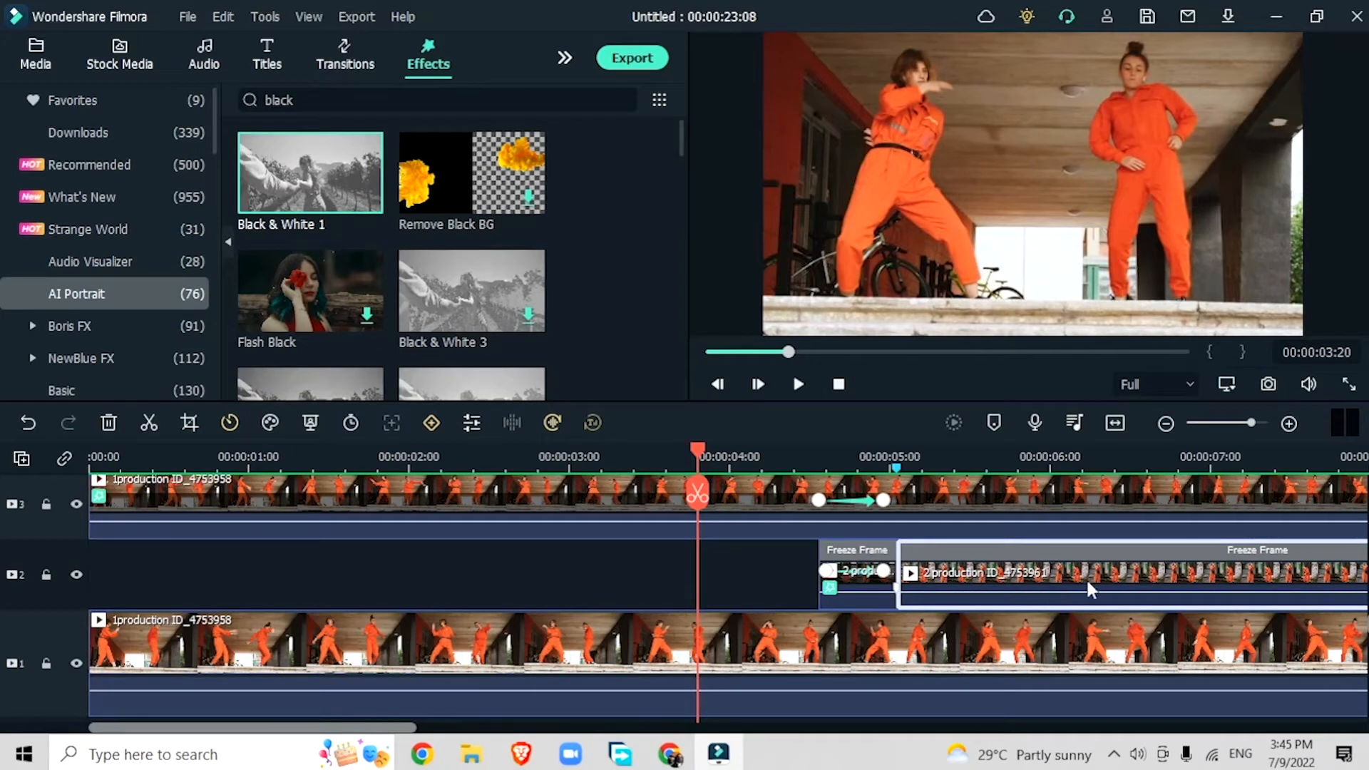
drag(236, 727, 406, 741)
drag(1005, 555, 289, 555)
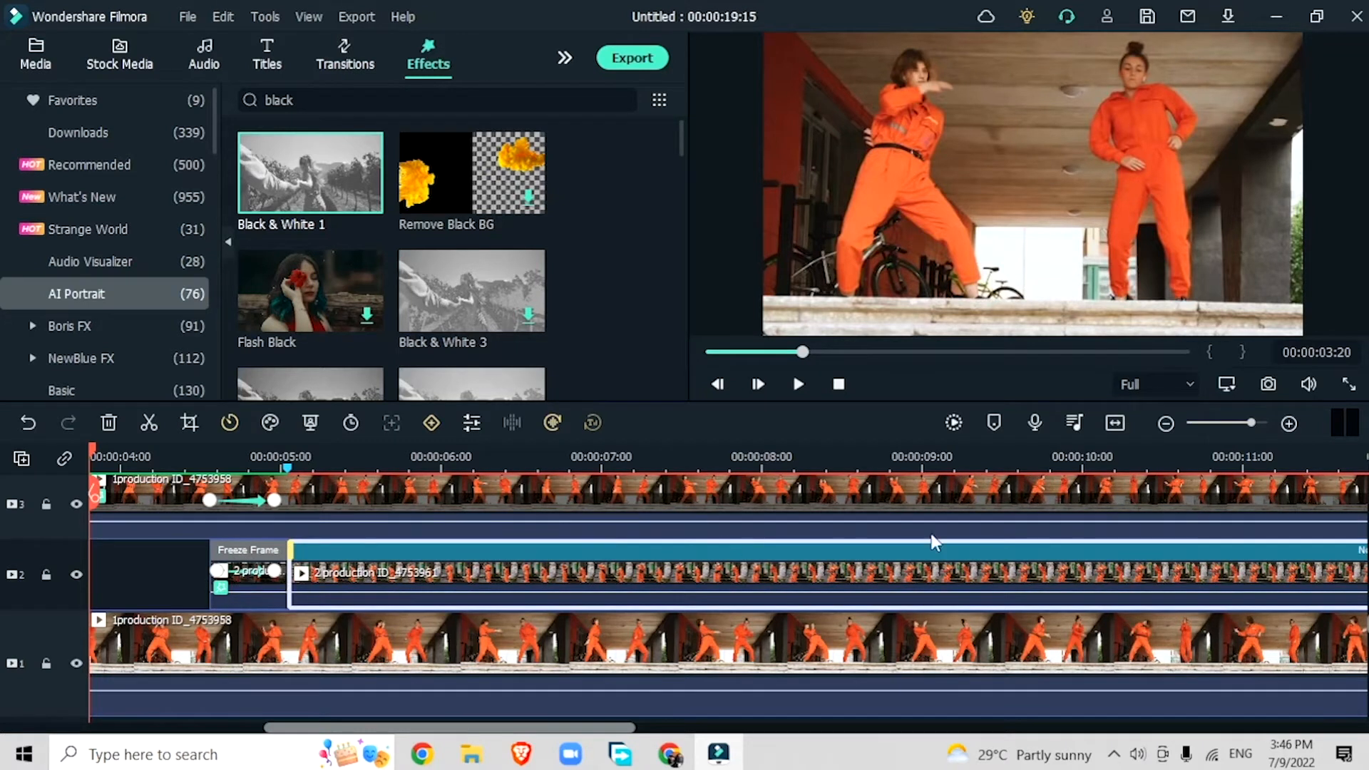
Step: Split the track 3 clip at 00:00:05:01 and delete the part after the split
click(244, 447)
drag(240, 448, 275, 457)
drag(576, 728, 497, 730)
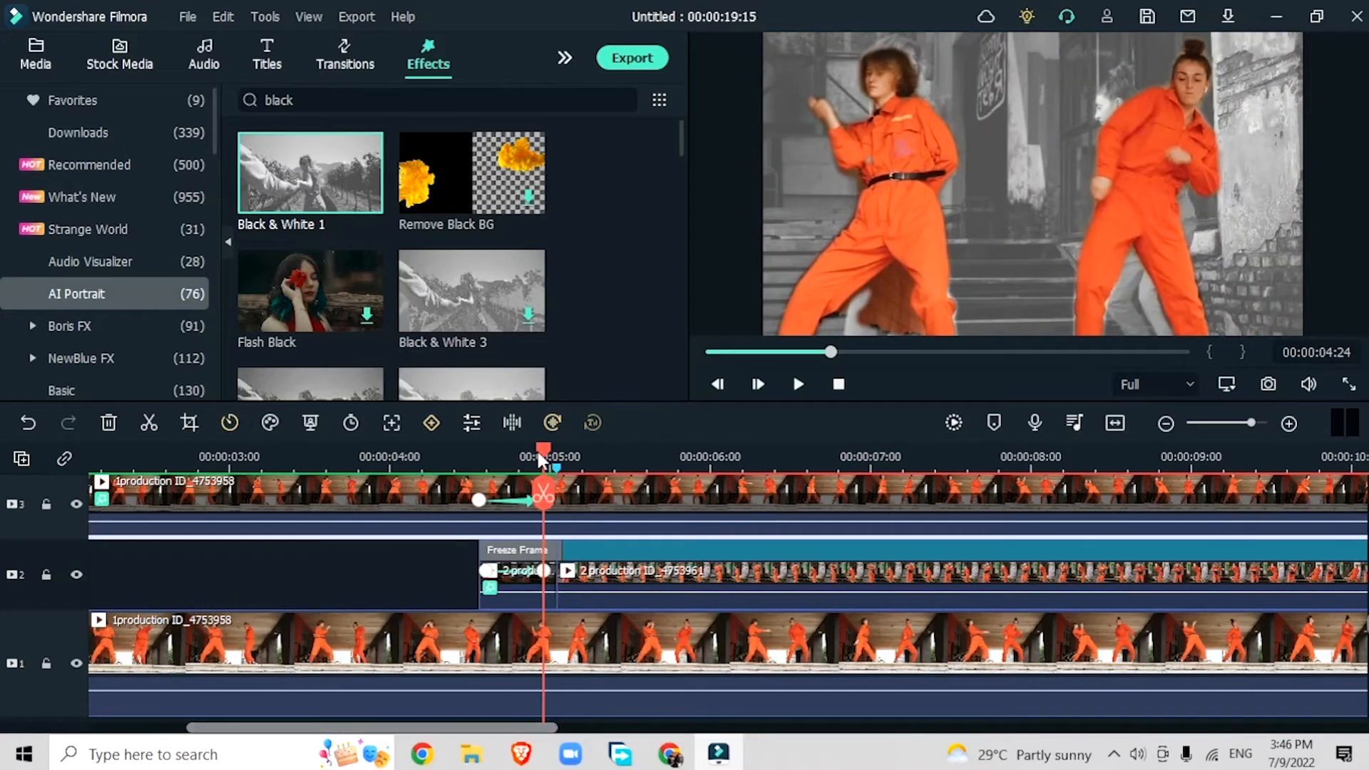
drag(540, 455, 552, 460)
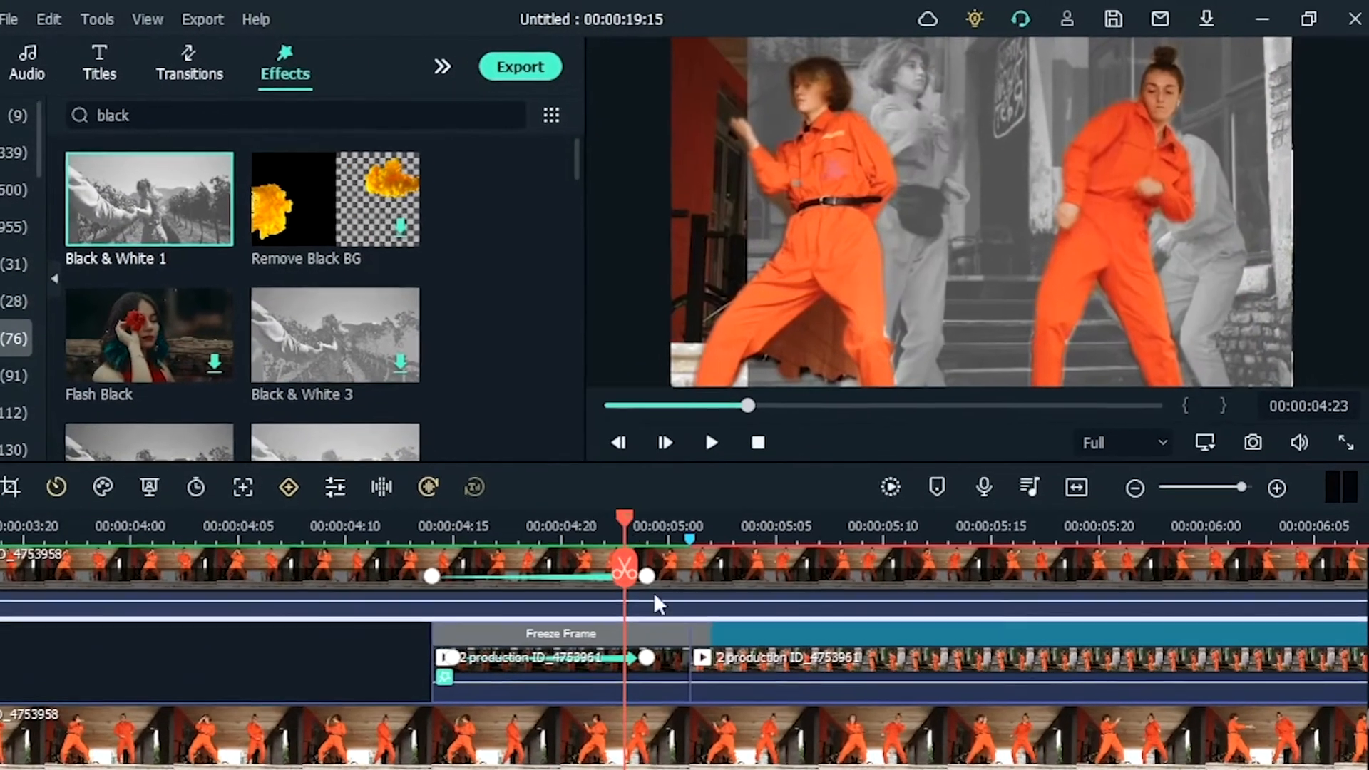
click(647, 576)
drag(645, 514, 687, 532)
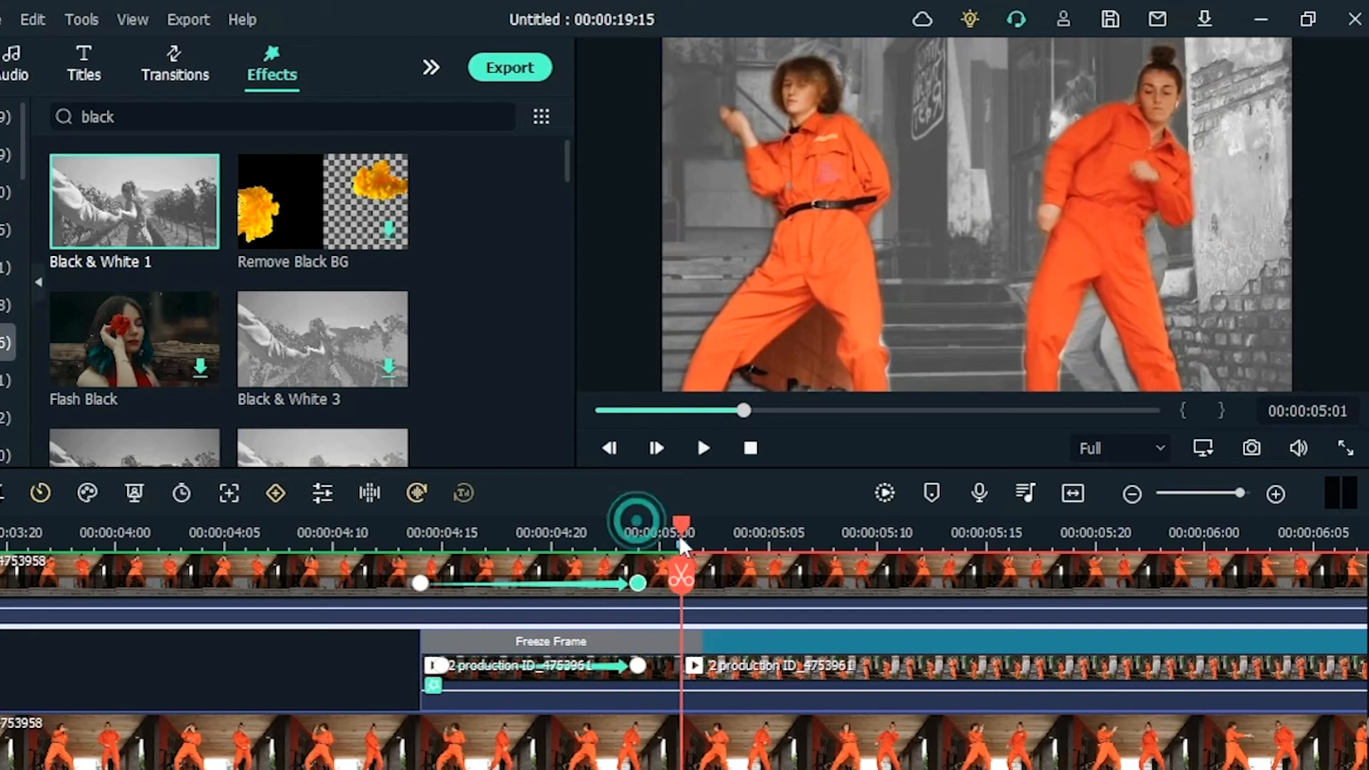
click(734, 570)
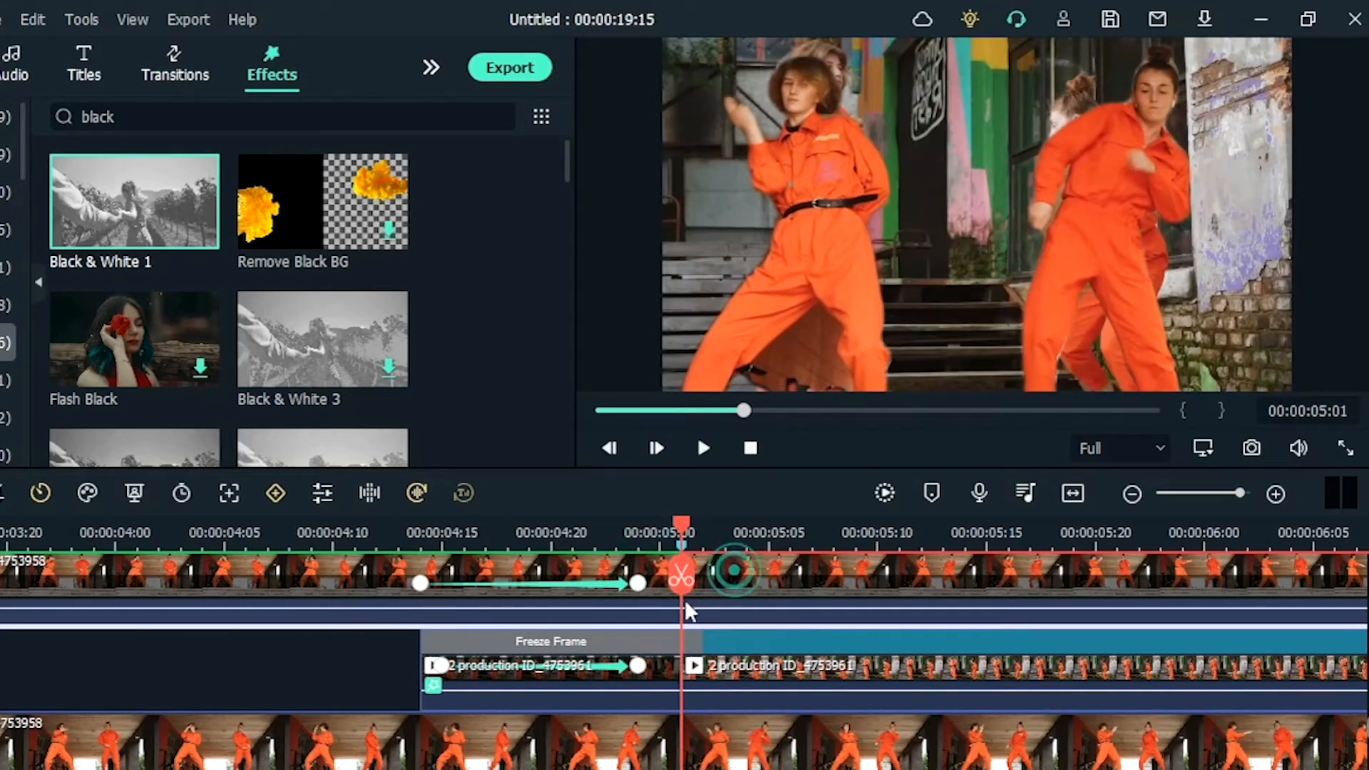
click(681, 574)
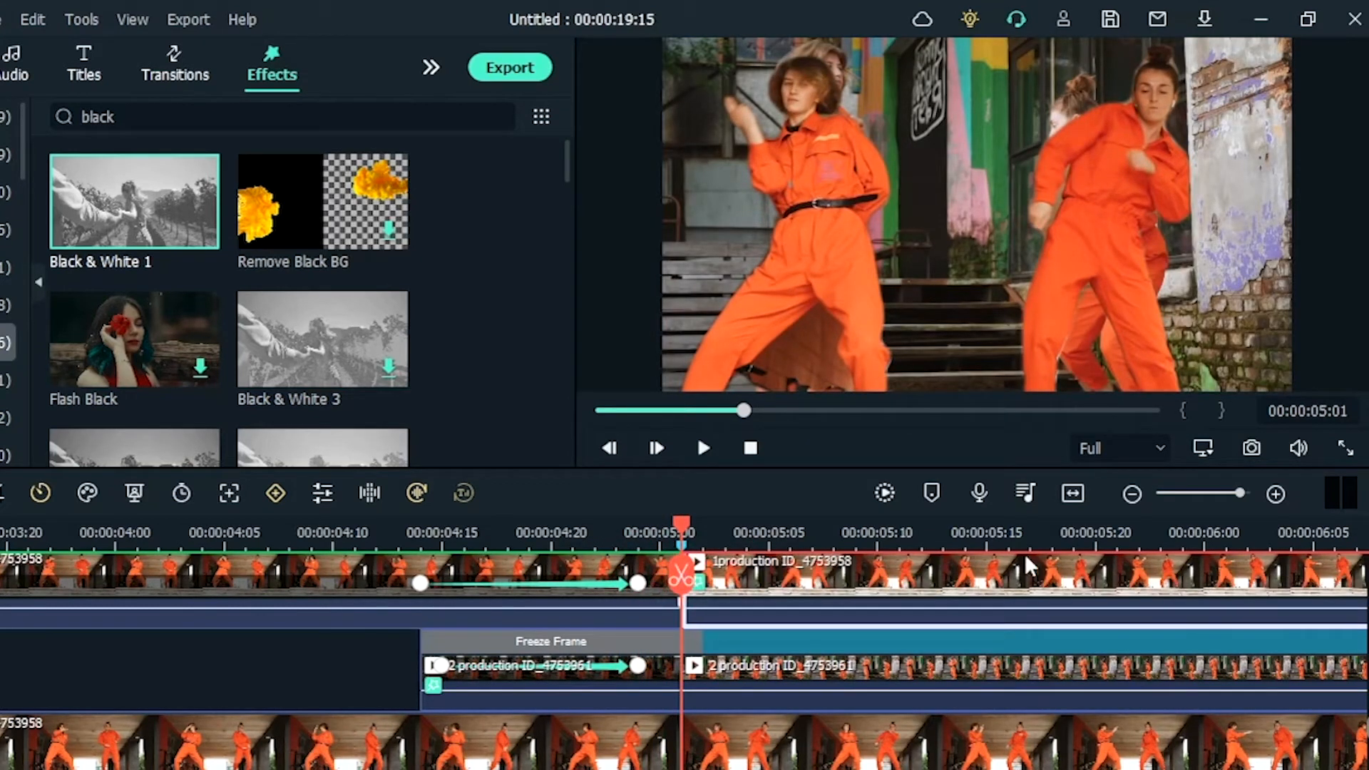
key(Delete)
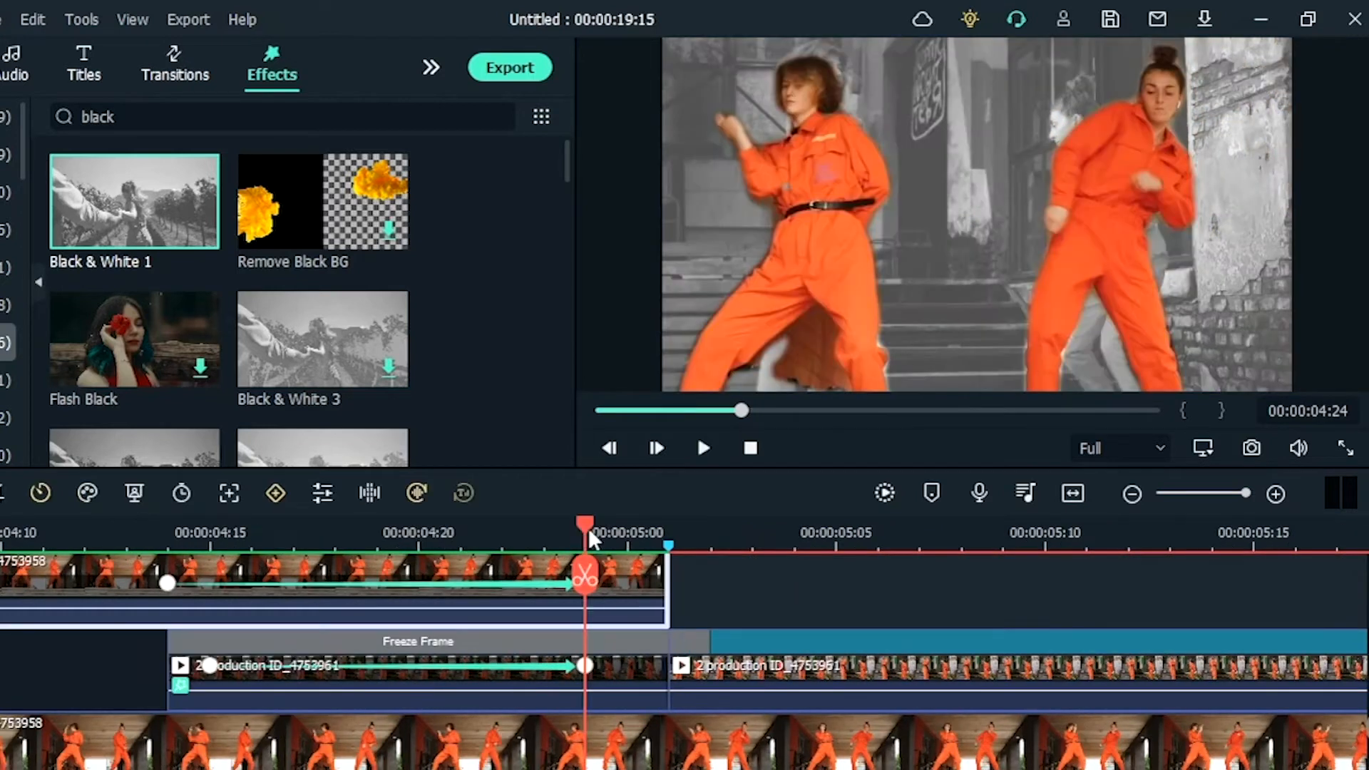
Step: Fade out the track 3 clip with a keyframe at 00:00:05:00 that lowers its opacity to the minimum, and preview the transition
drag(588, 531, 627, 537)
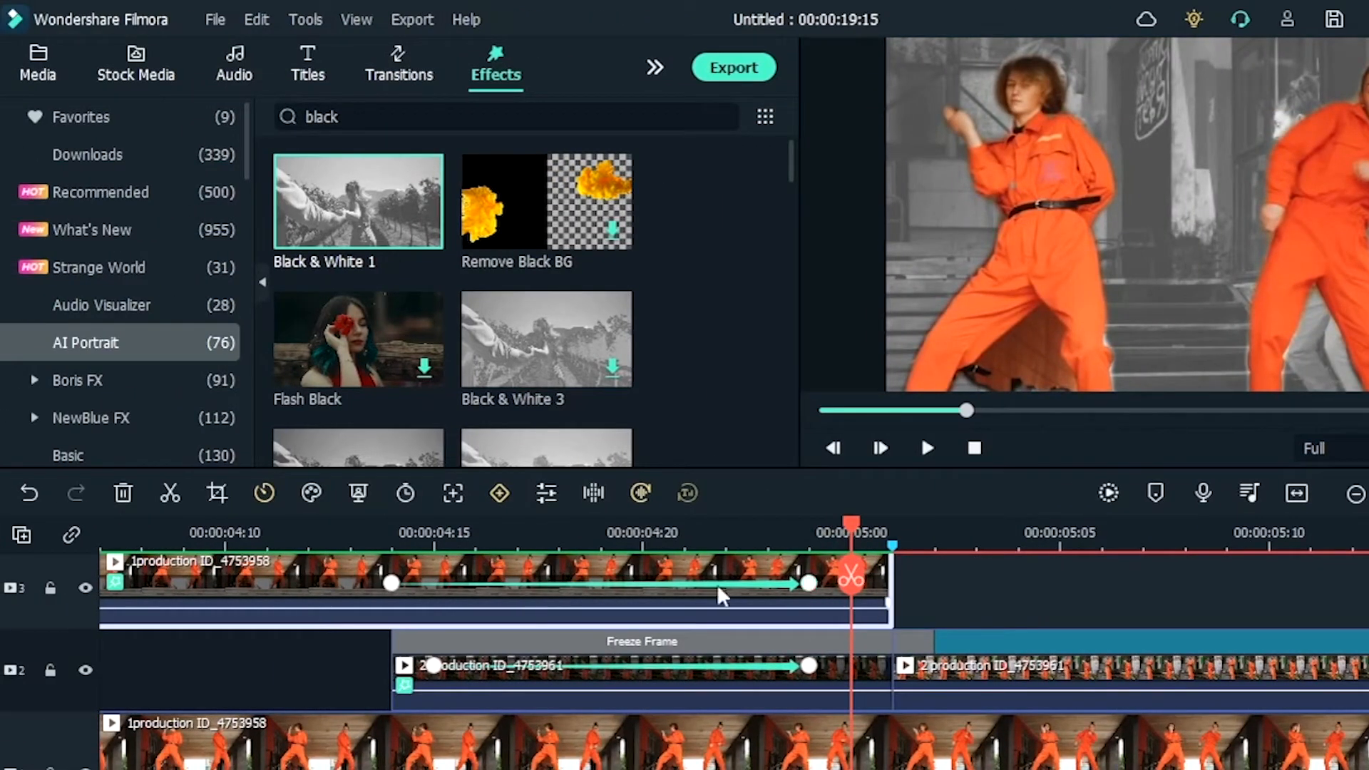
double_click(691, 566)
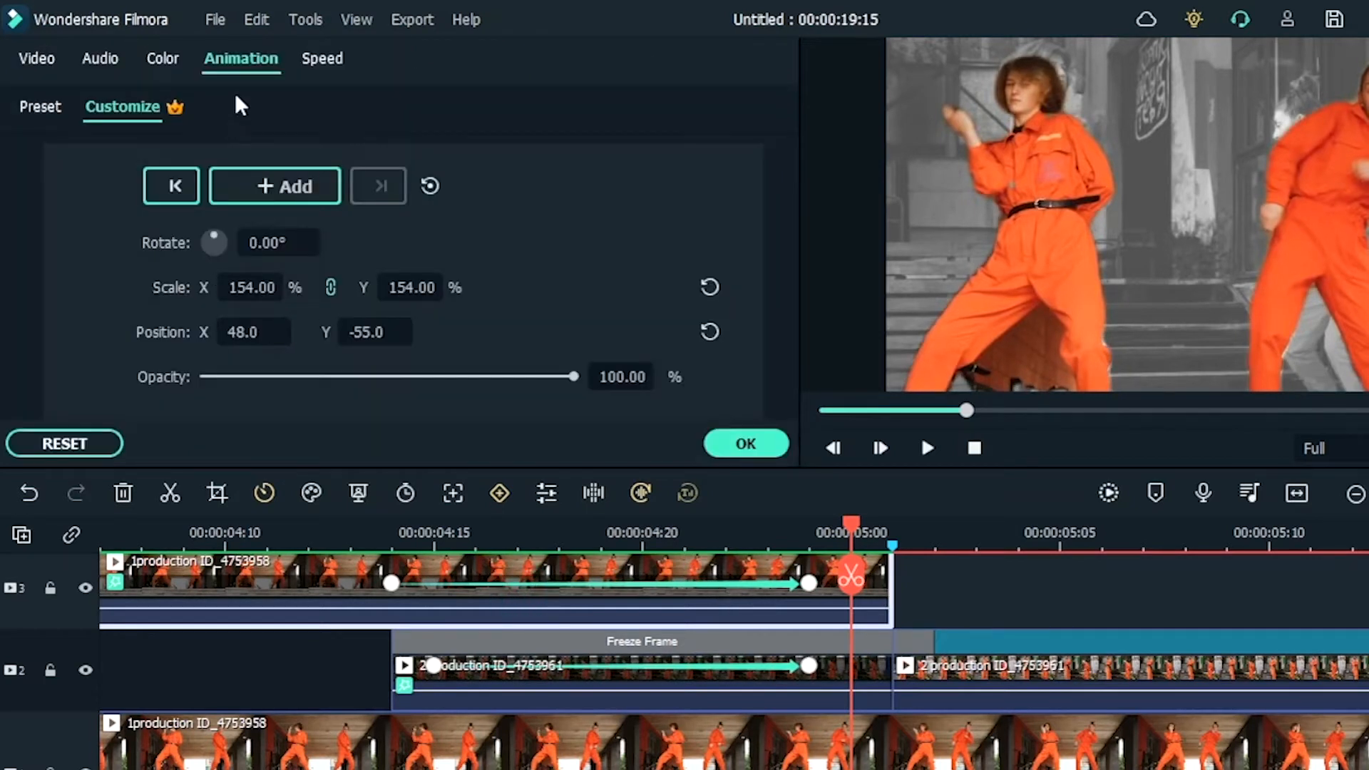
drag(570, 378, 162, 382)
click(746, 443)
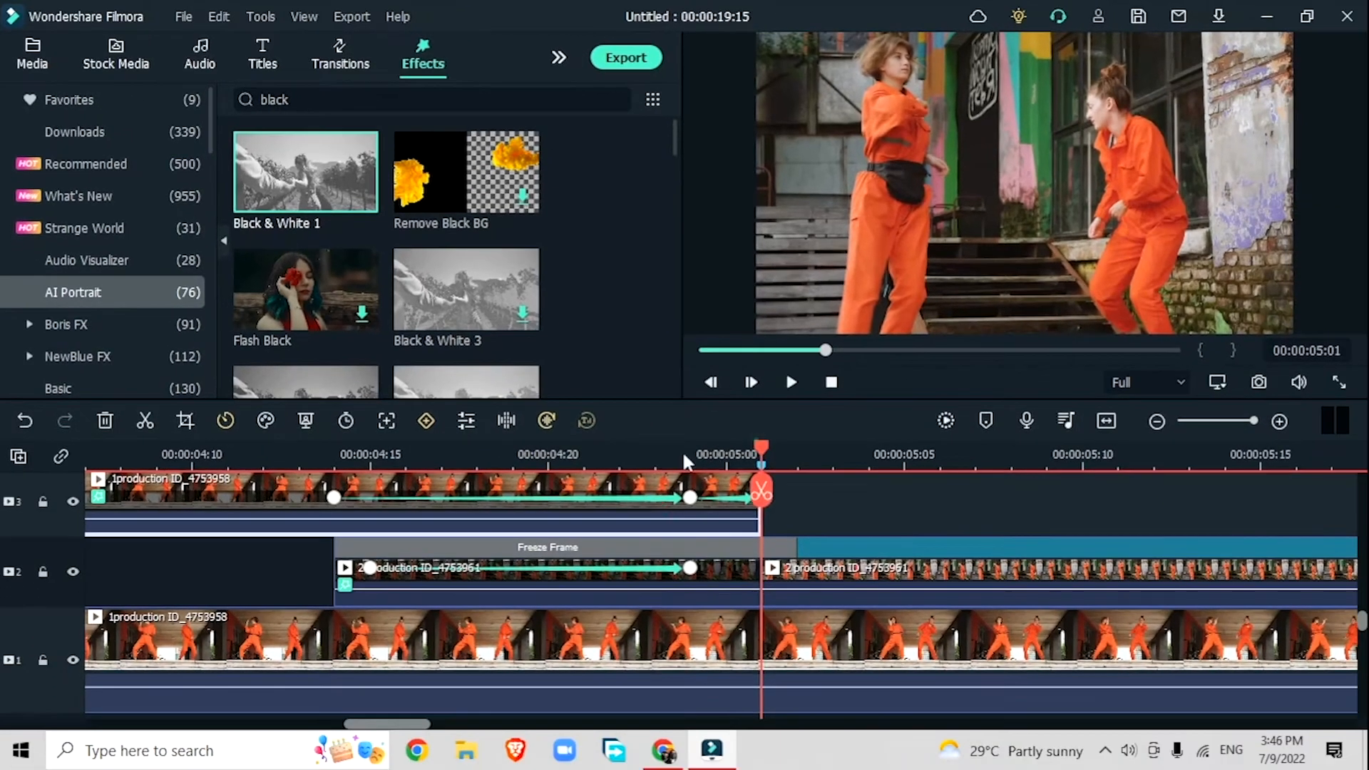
drag(851, 524, 725, 575)
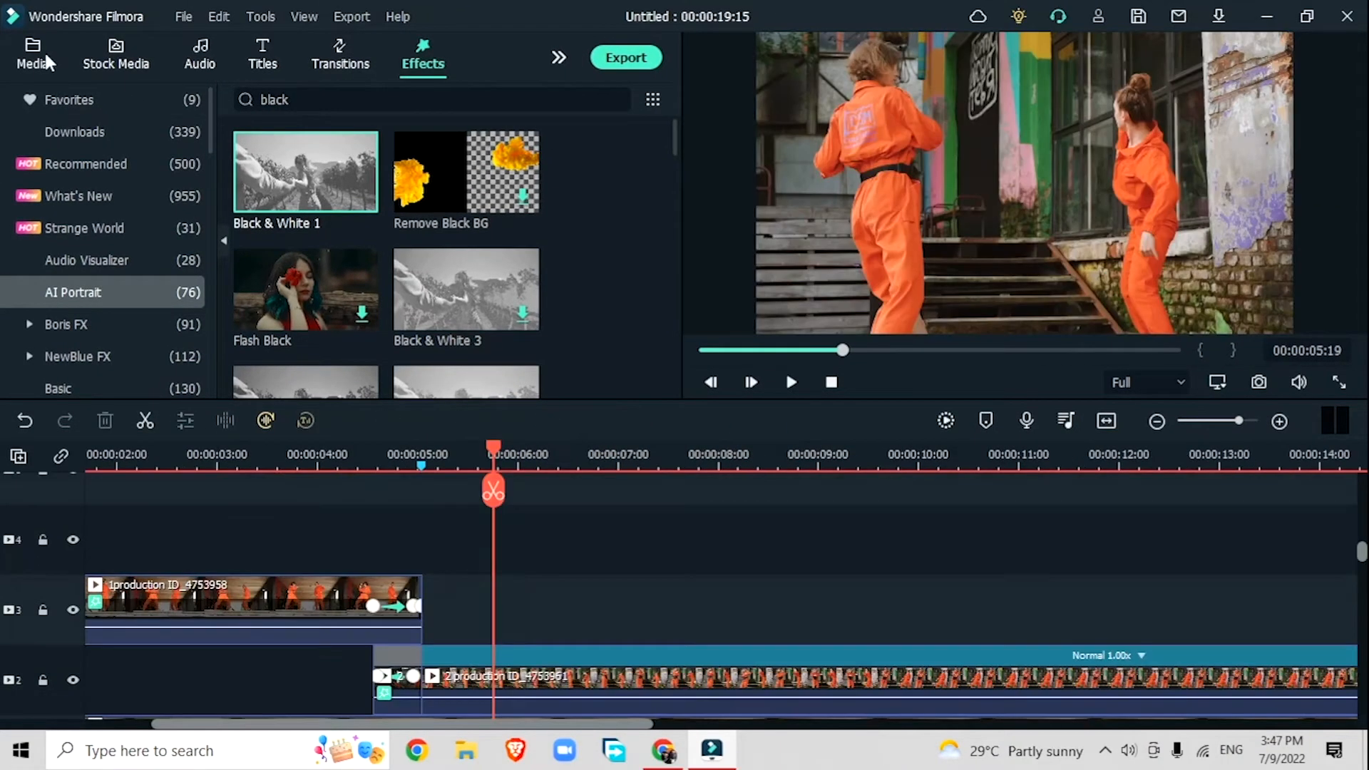
Step: Add the 3 production ID_4753959 clip to track 4, starting at about 00:00:06:07
click(43, 57)
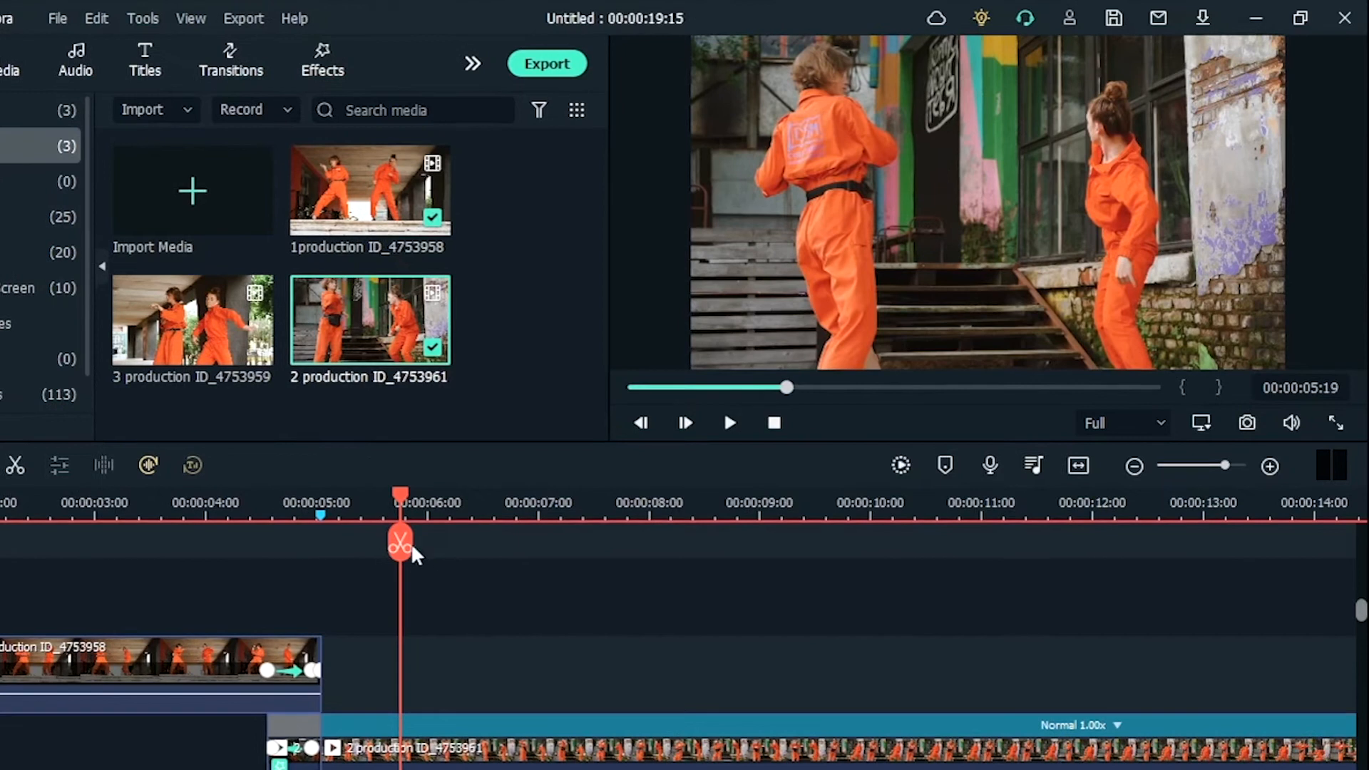
drag(194, 335, 460, 673)
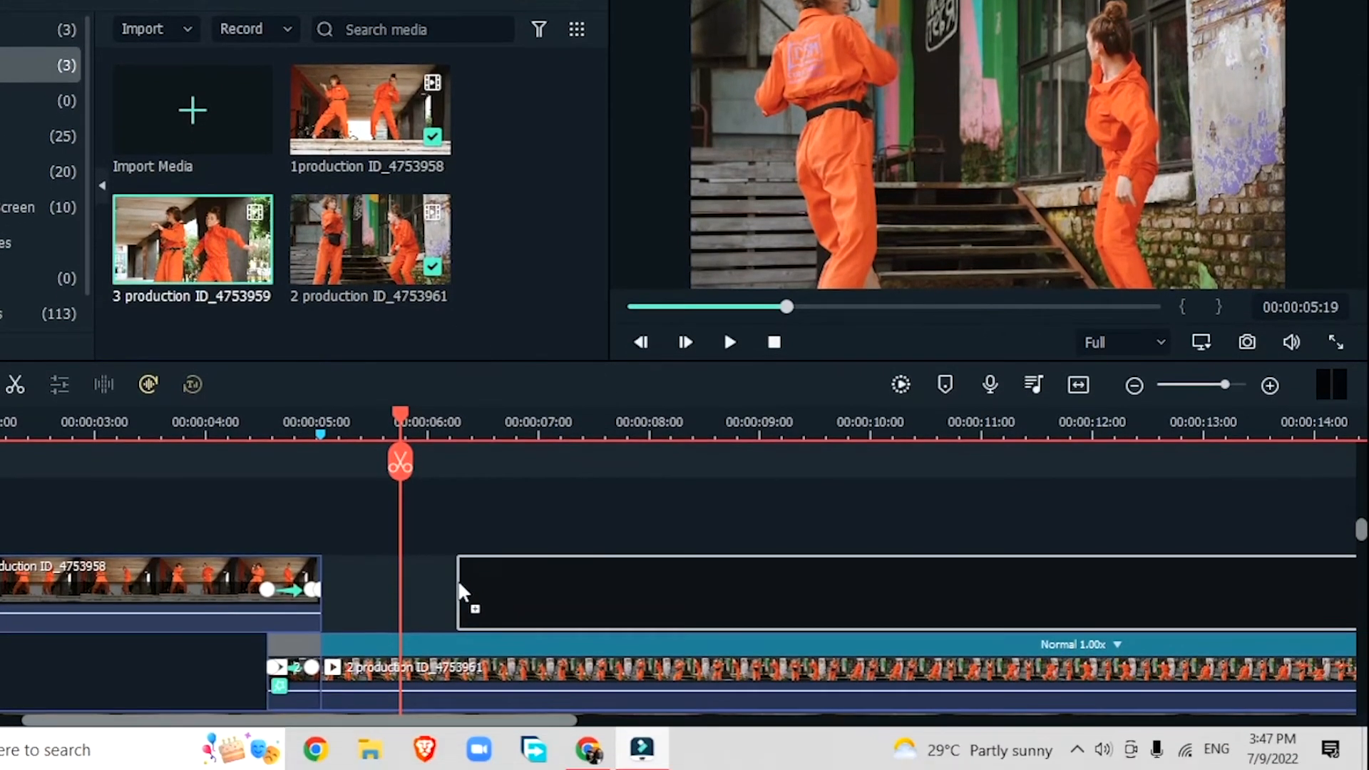
drag(460, 592, 462, 515)
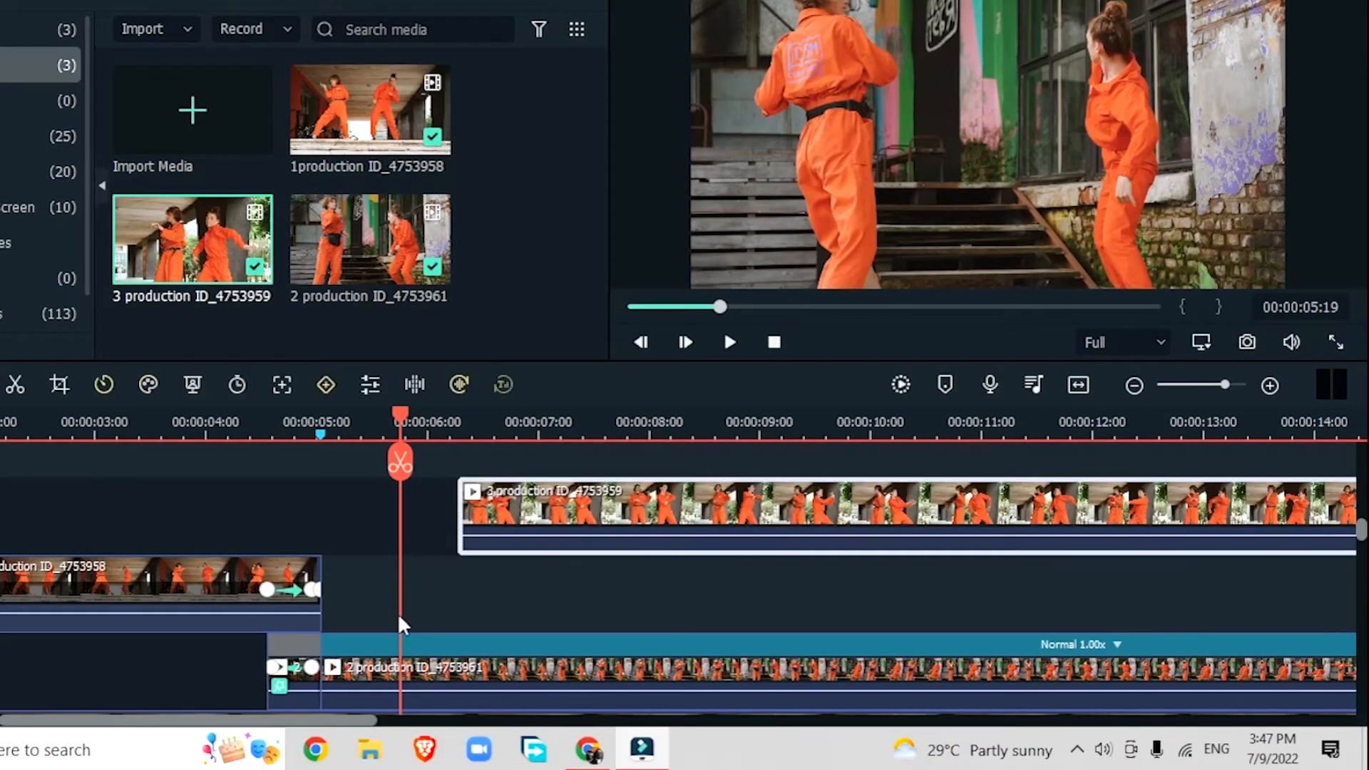
scroll(542, 588, down, 2)
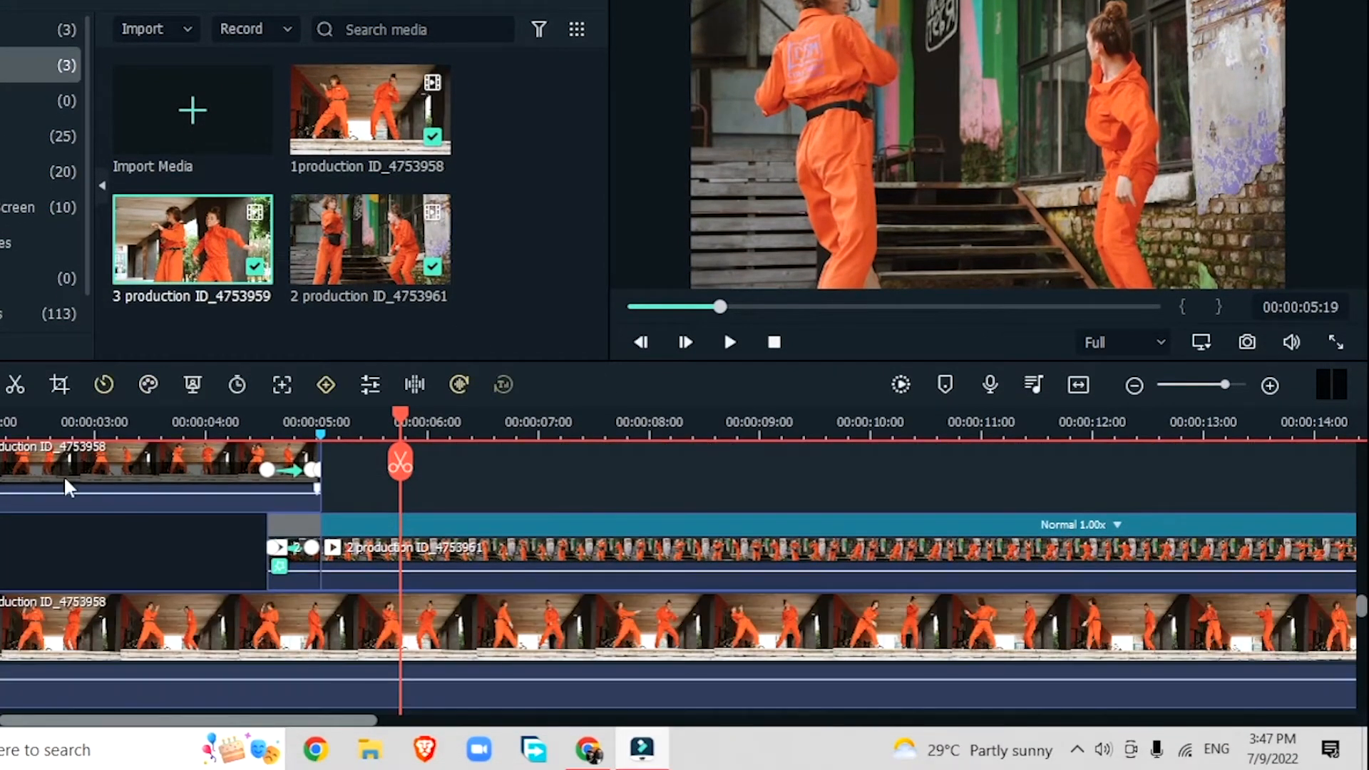
scroll(449, 569, up, 2)
Step: Set the track 4 clip's opacity to 46.35% and play the overlap with the track 2 footage up to 00:00:12:11
double_click(558, 490)
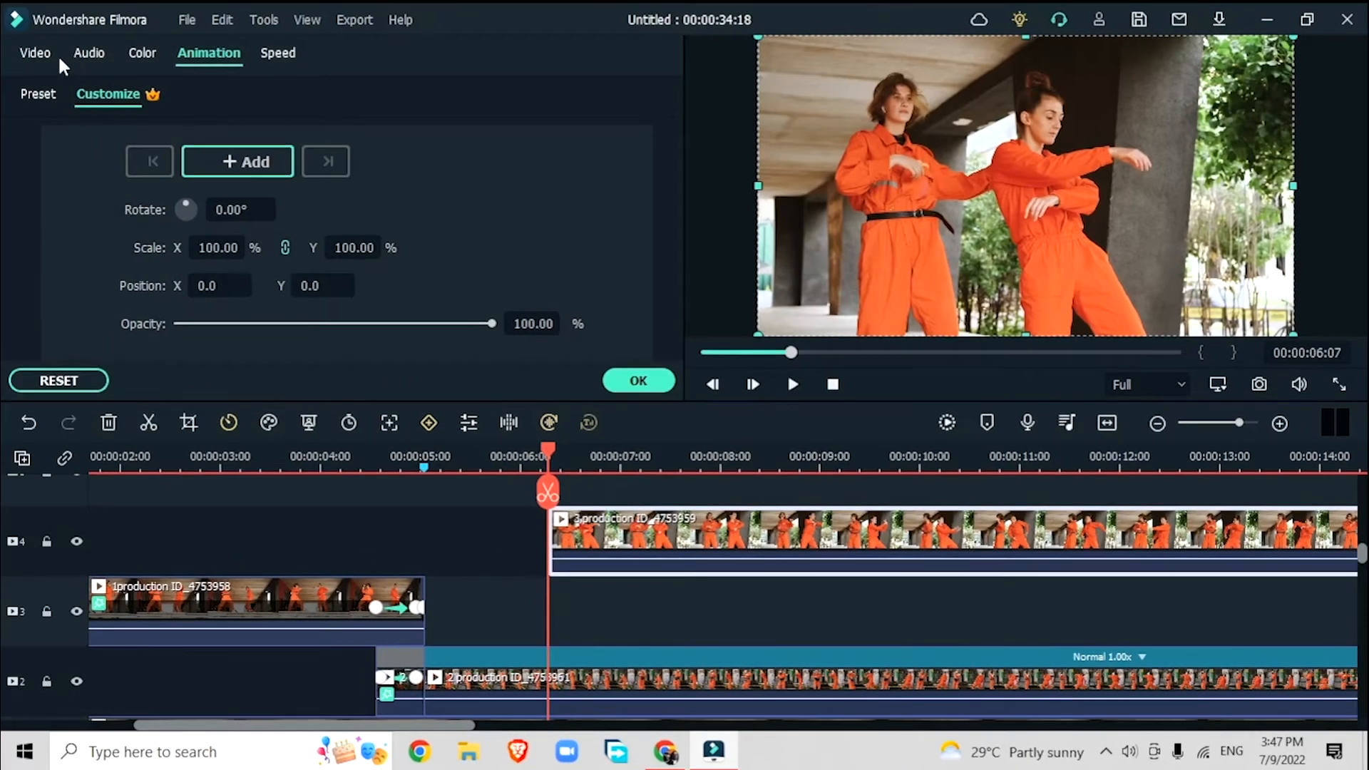
click(34, 56)
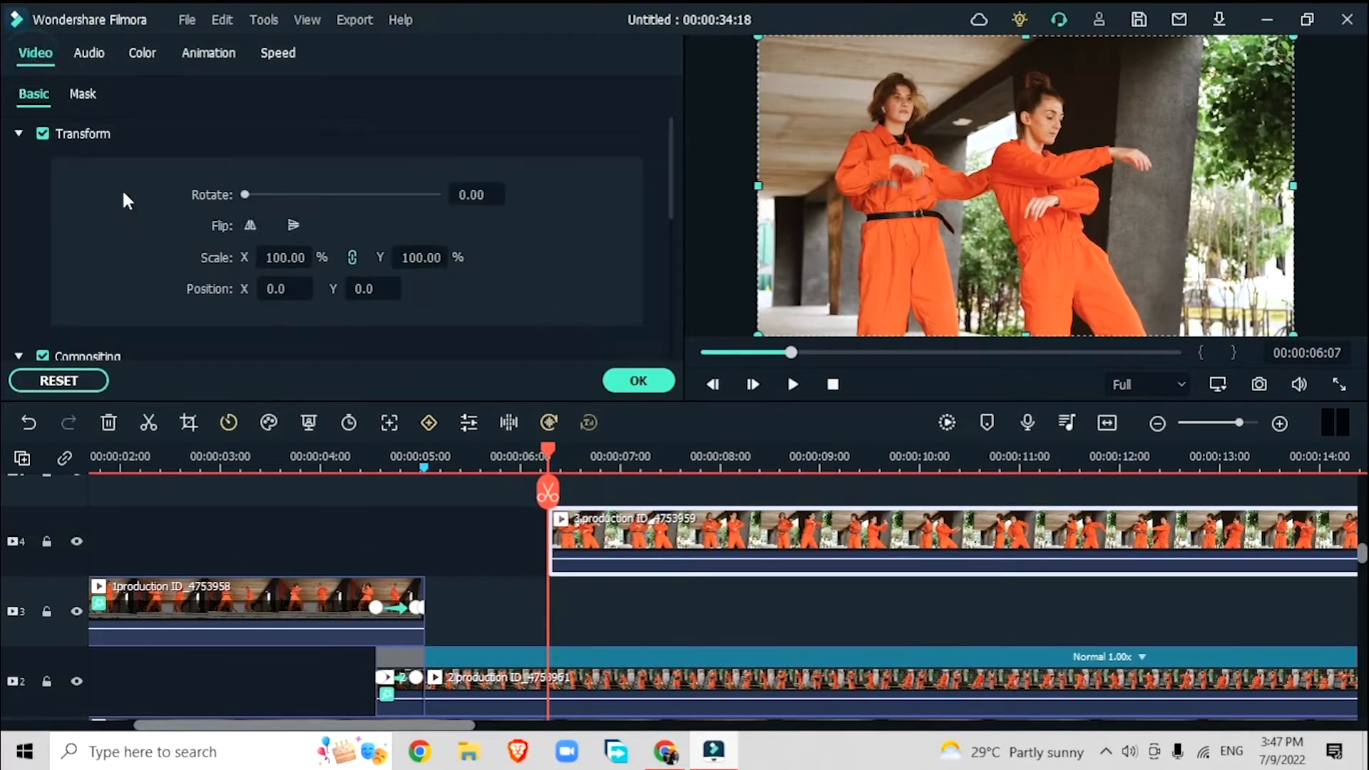
scroll(43, 207, down, 3)
click(334, 207)
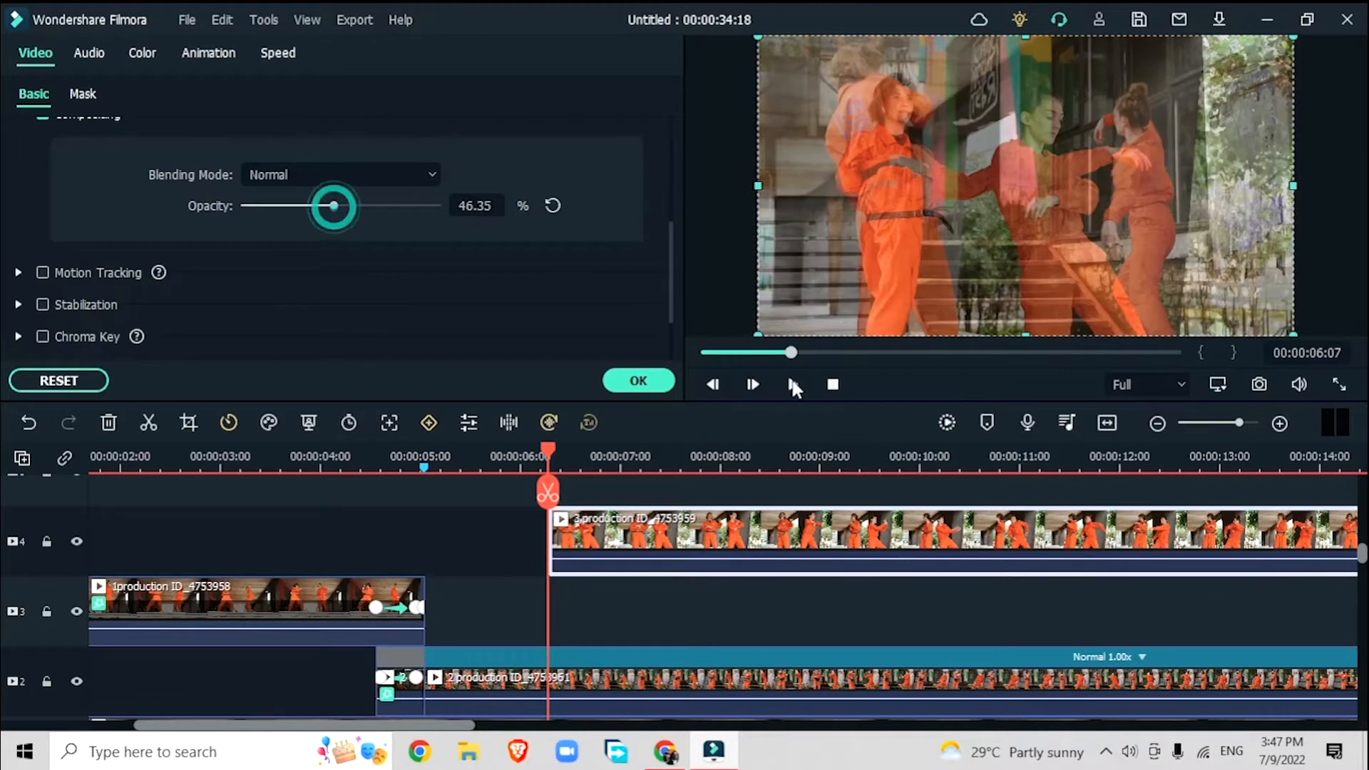
click(646, 382)
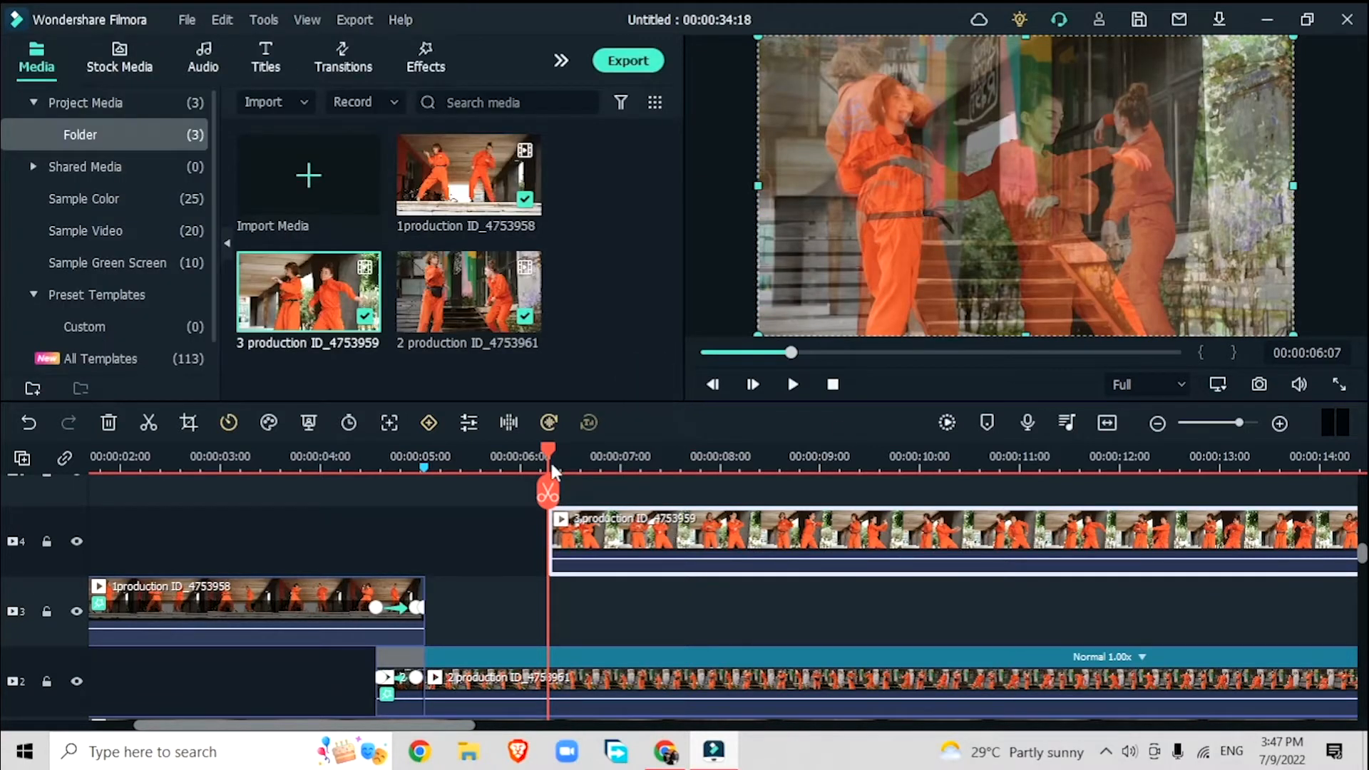
key(space)
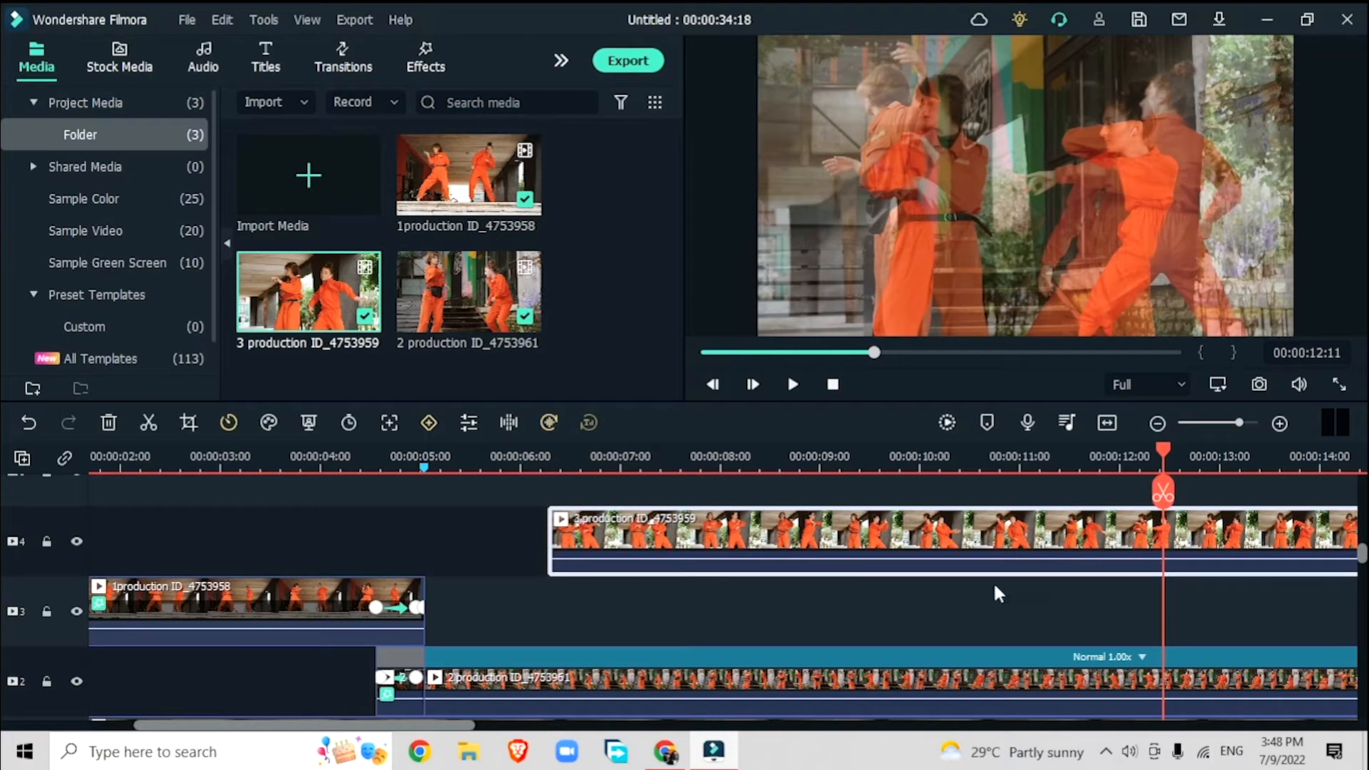
click(998, 594)
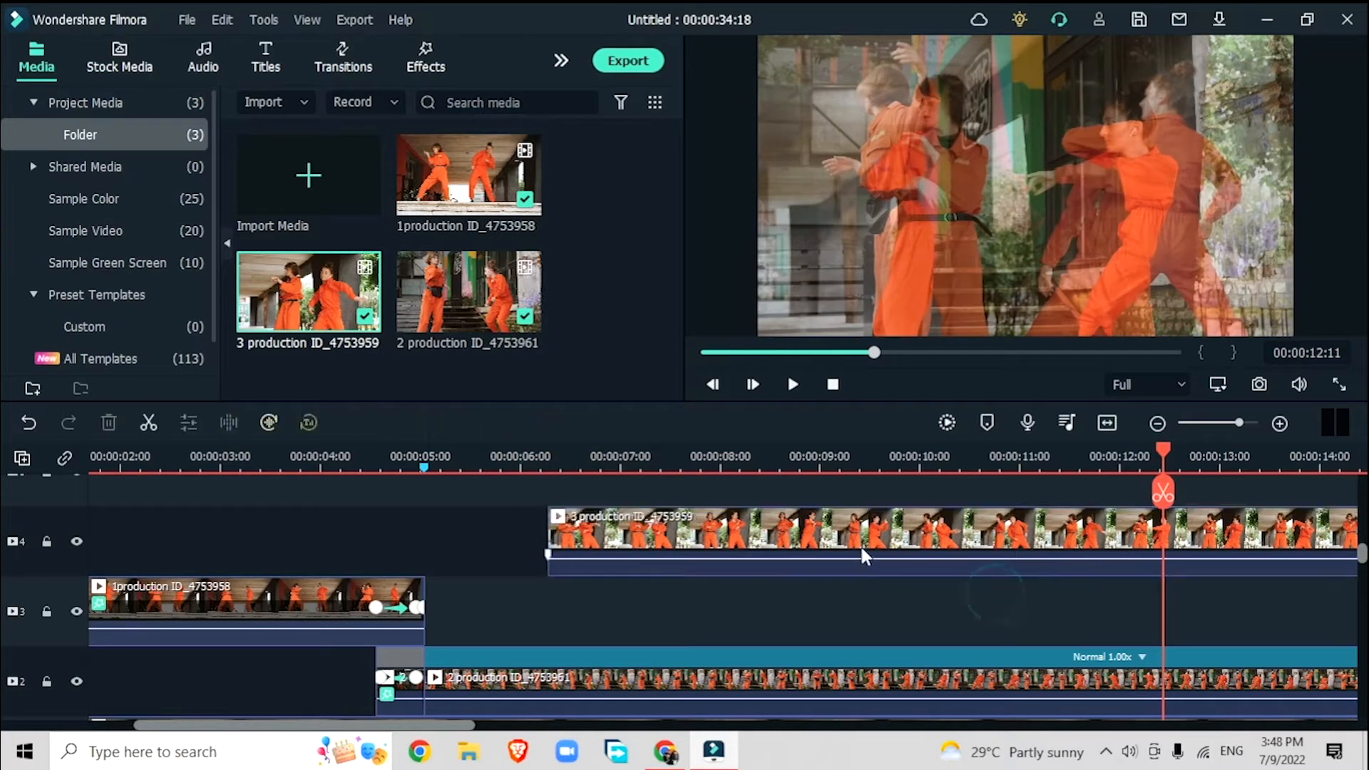
Step: Mark the matching pose at 00:00:12:11 on both the track 4 clip and the track 2 clip
click(1112, 547)
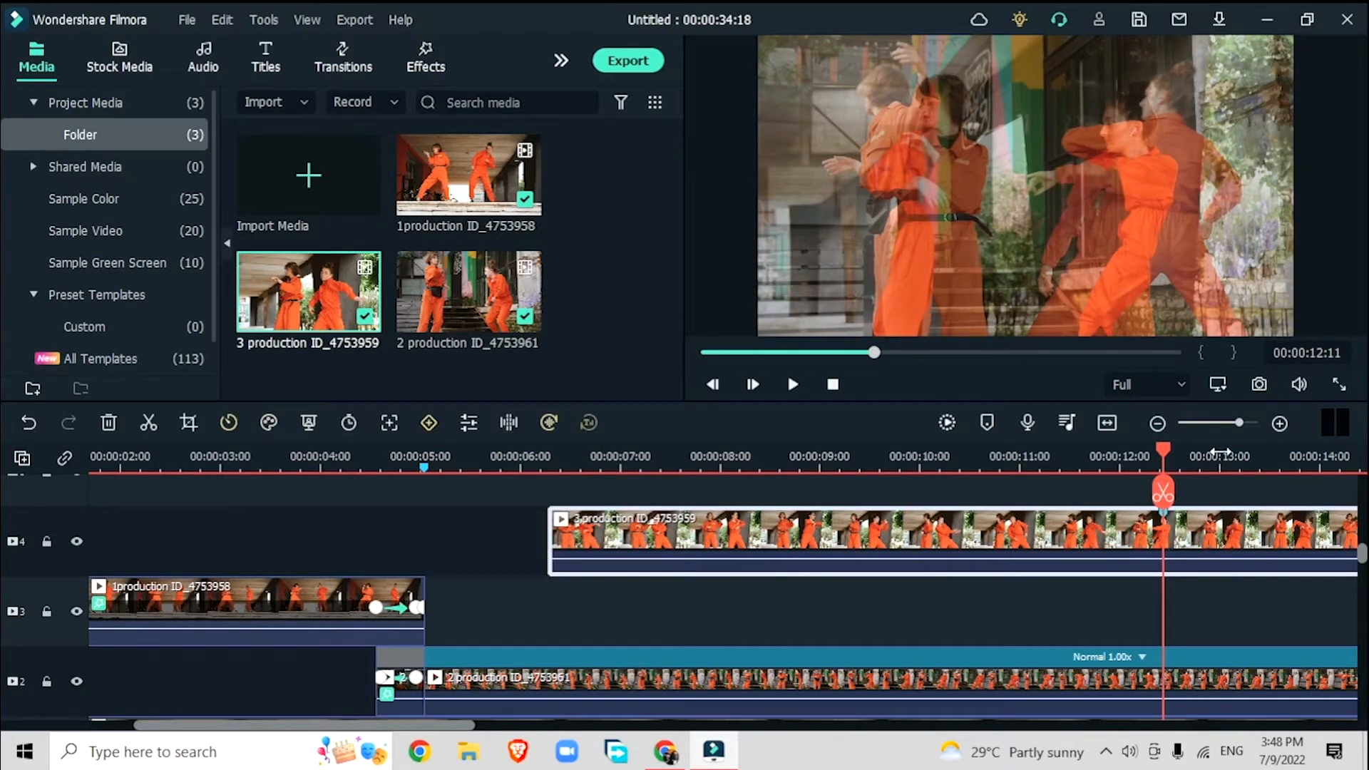
key(Right)
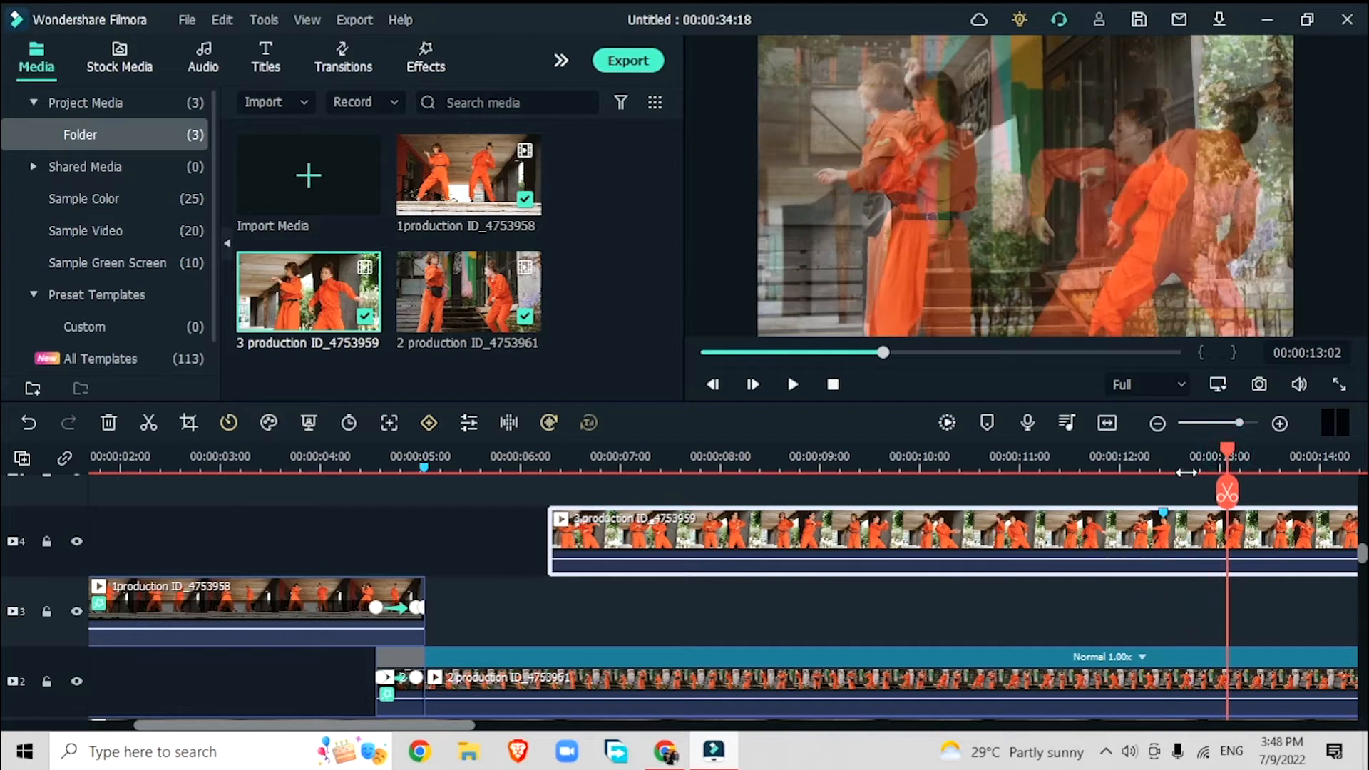
click(1163, 513)
click(1209, 690)
key(m)
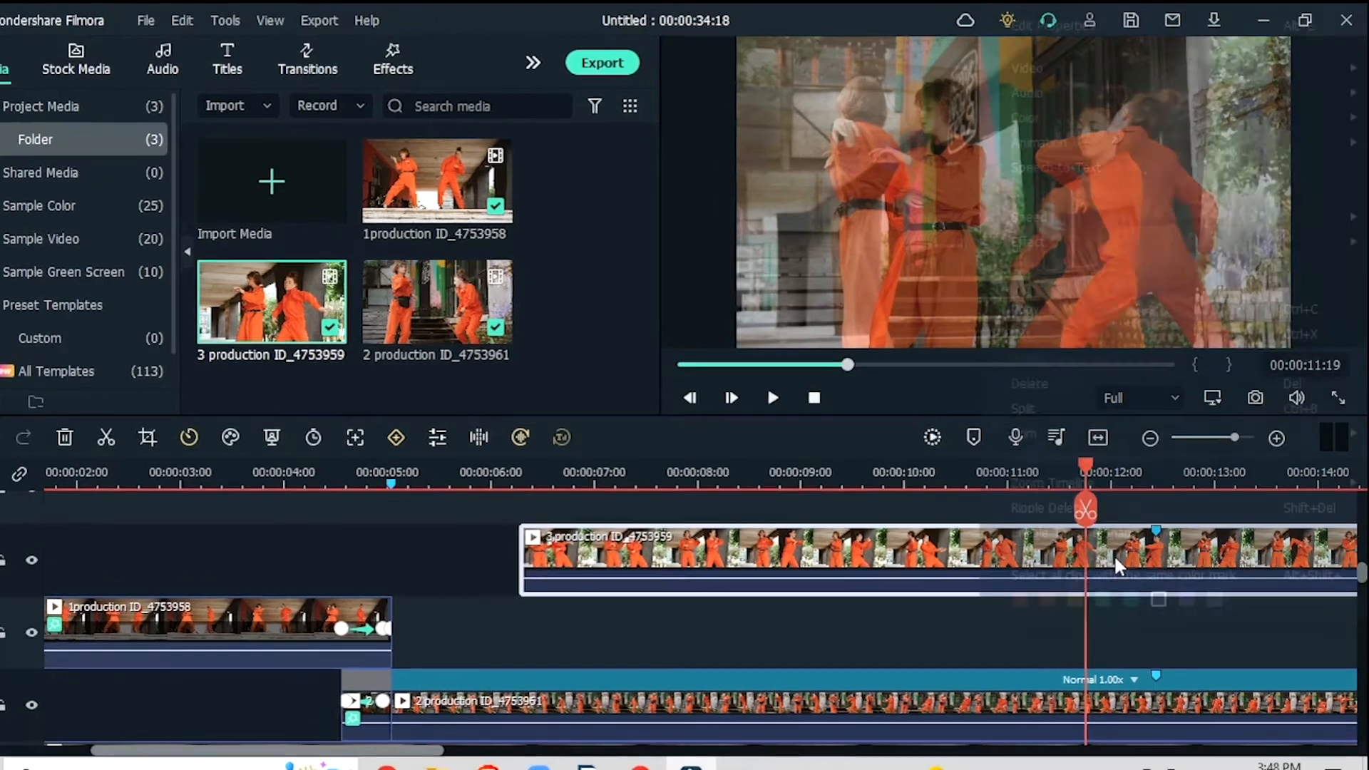
Step: Add a freeze frame to the 3 production ID_4753959 clip on track 4 at 00:00:11:19
right_click(1124, 555)
mouse_move(1104, 215)
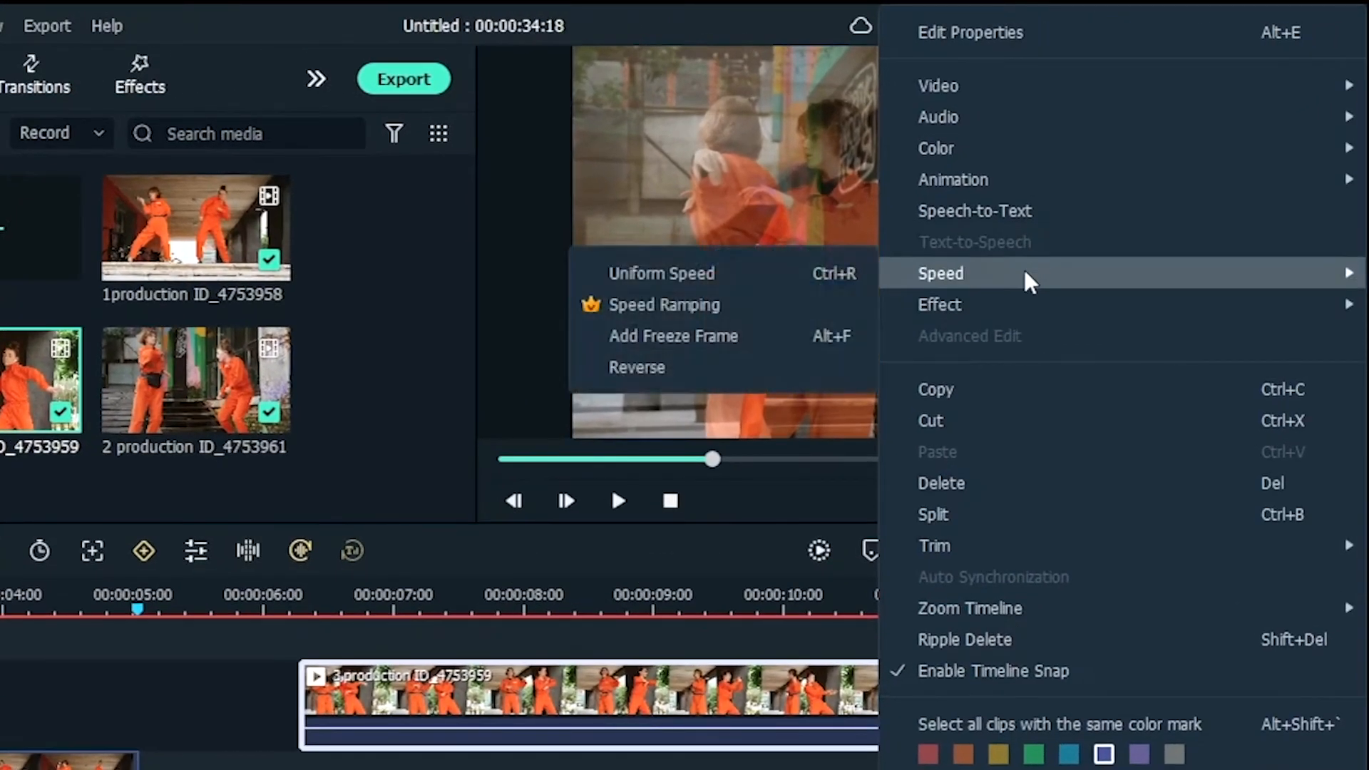
click(783, 337)
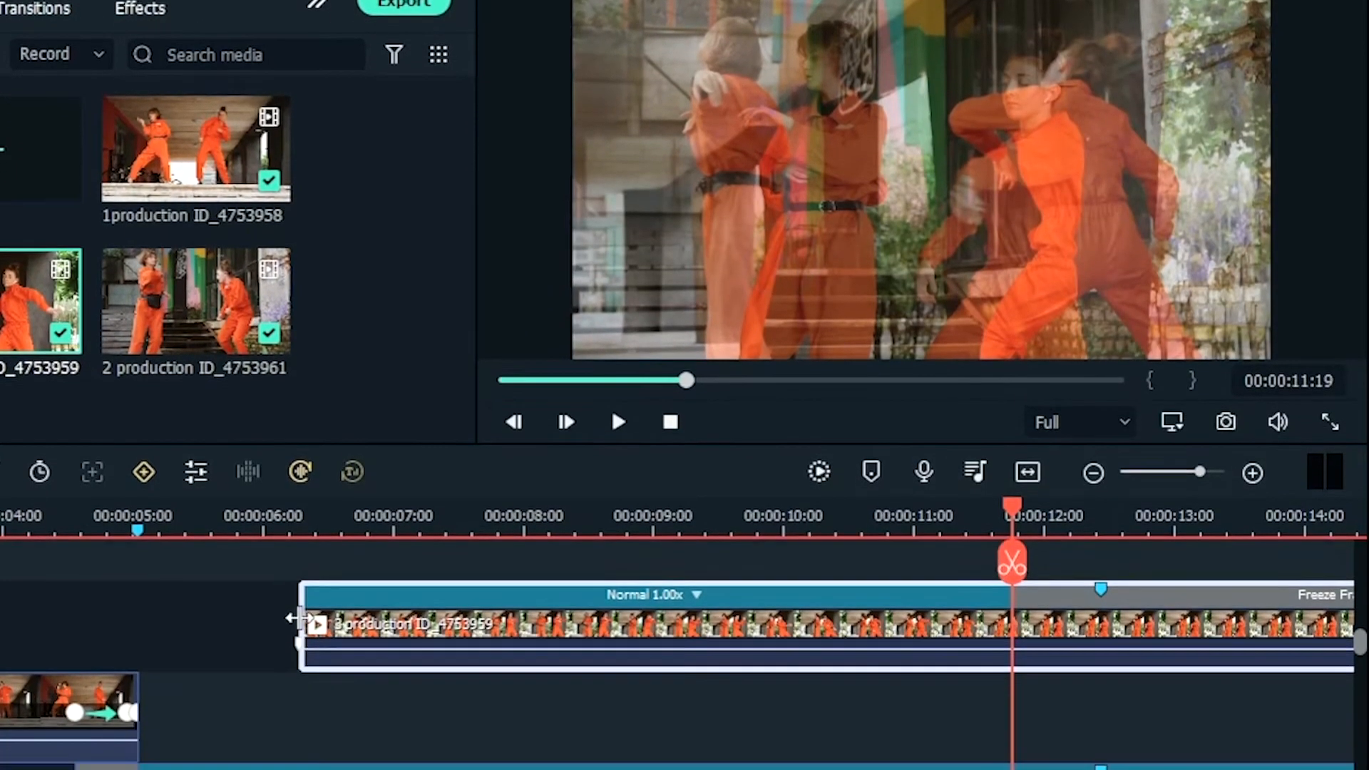
Step: Trim off the part before the freeze frame and place the clip on track 2, below the 2 production footage, starting at 00:00:11:19
drag(299, 619, 1007, 610)
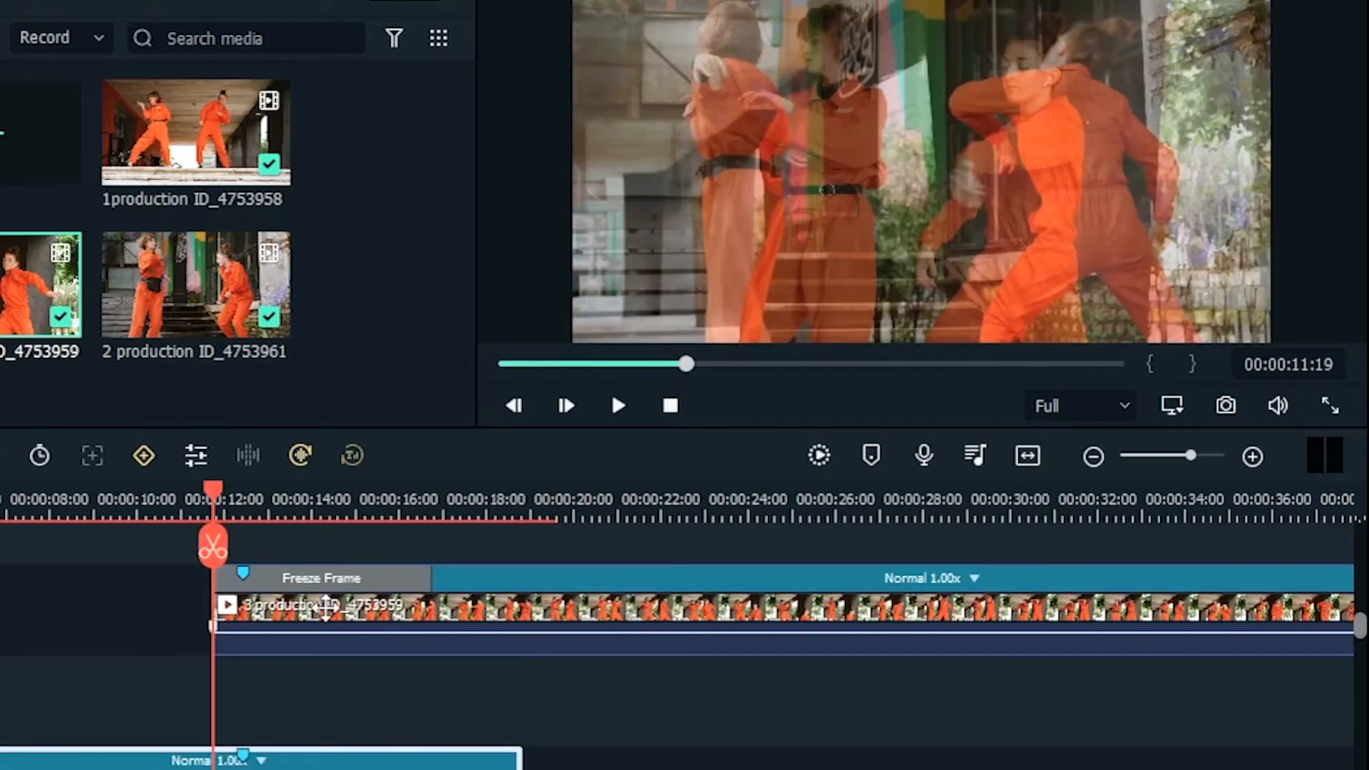
drag(281, 611, 1071, 608)
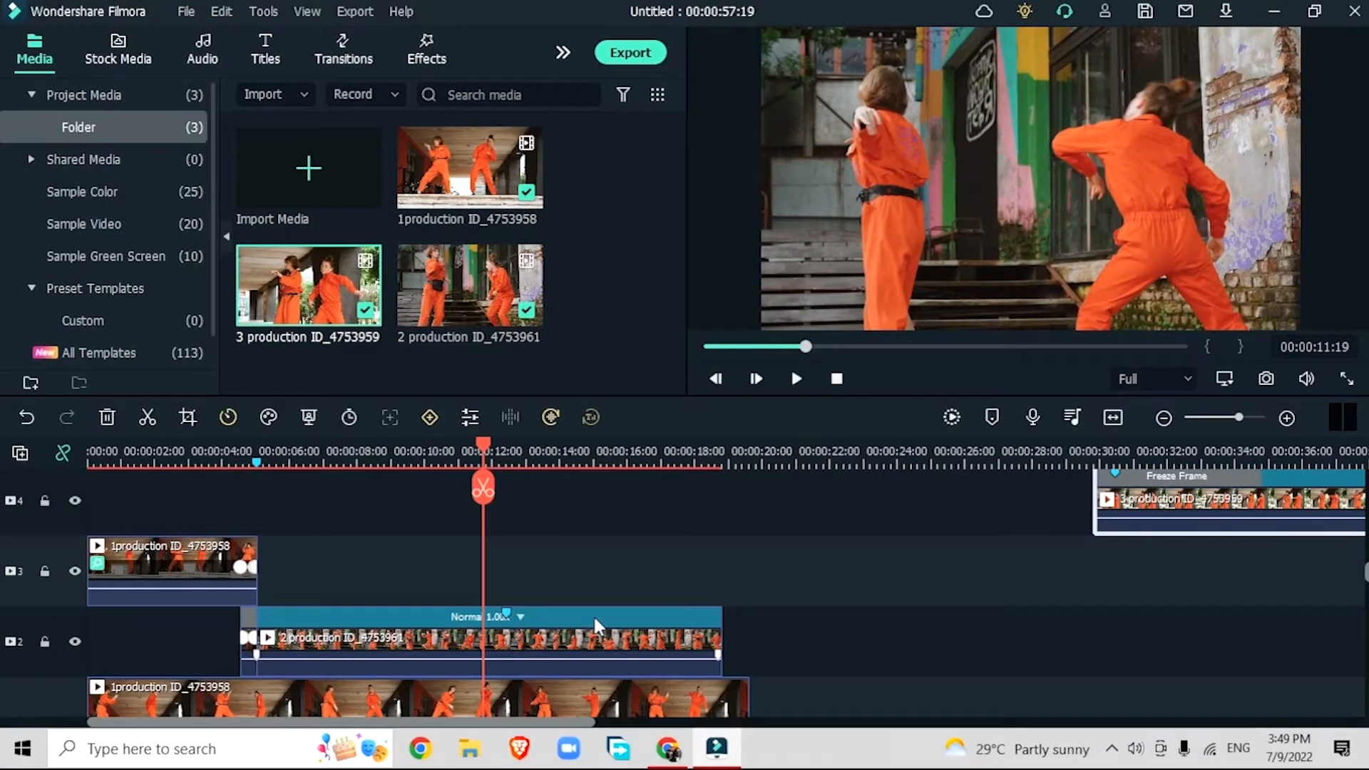
drag(593, 614, 565, 642)
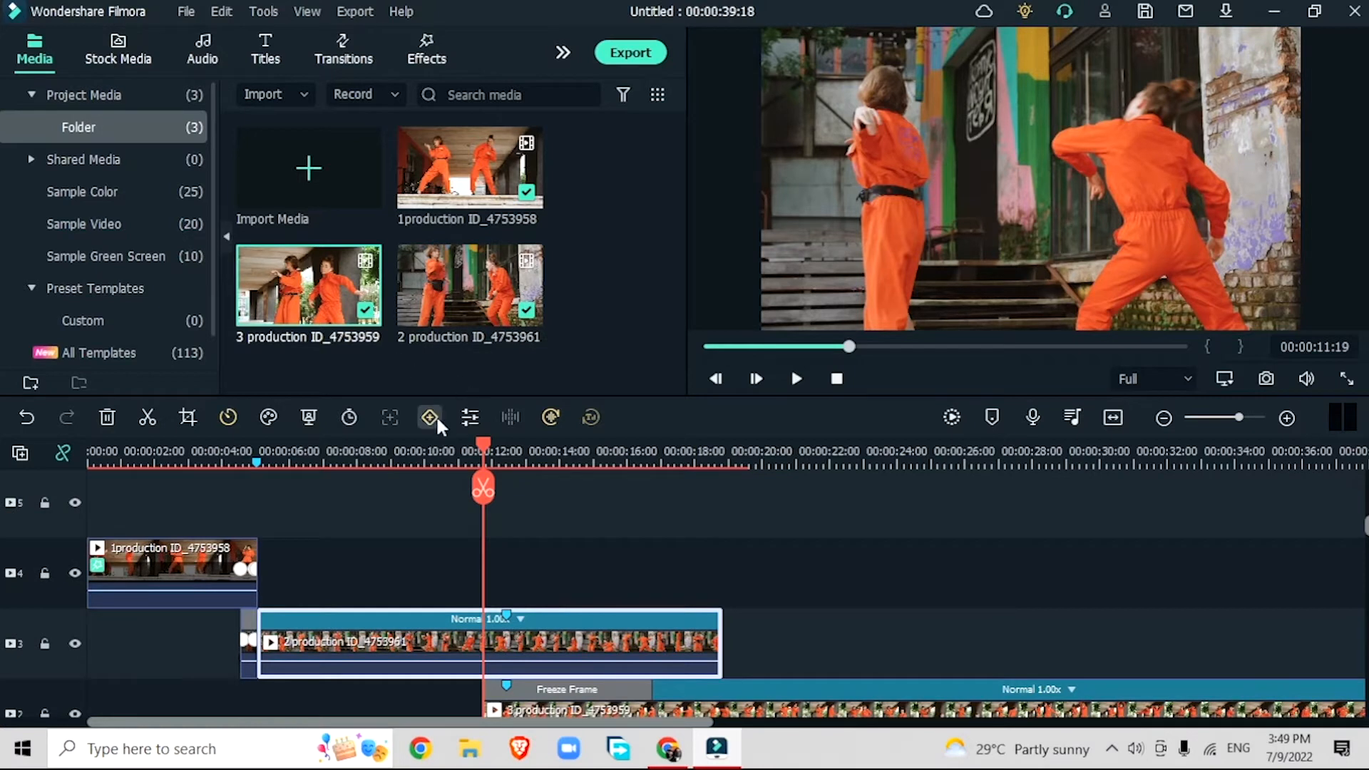
Step: Add the 2 production ID_4753961 clip to track 5 and trim its start to about 00:00:05:00, in line with the marker
drag(451, 285, 92, 499)
click(663, 450)
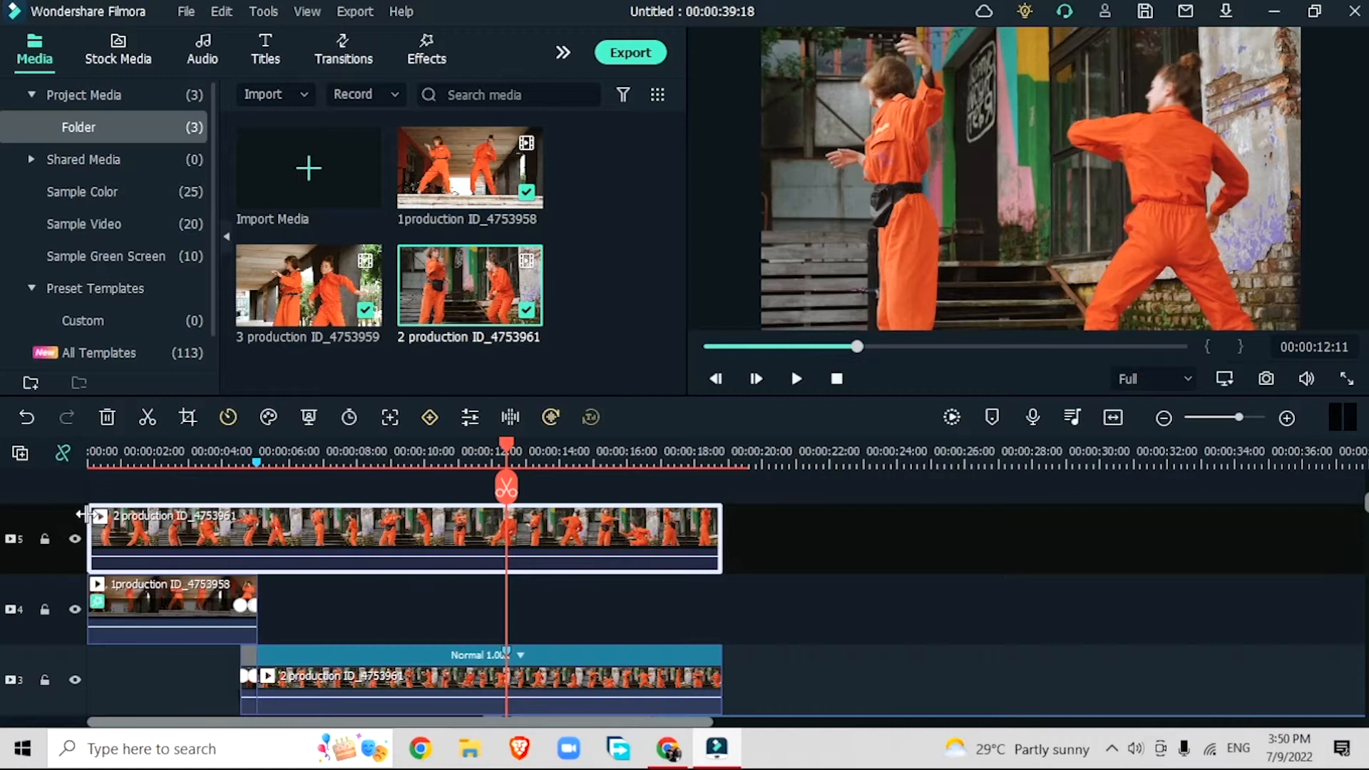
click(97, 541)
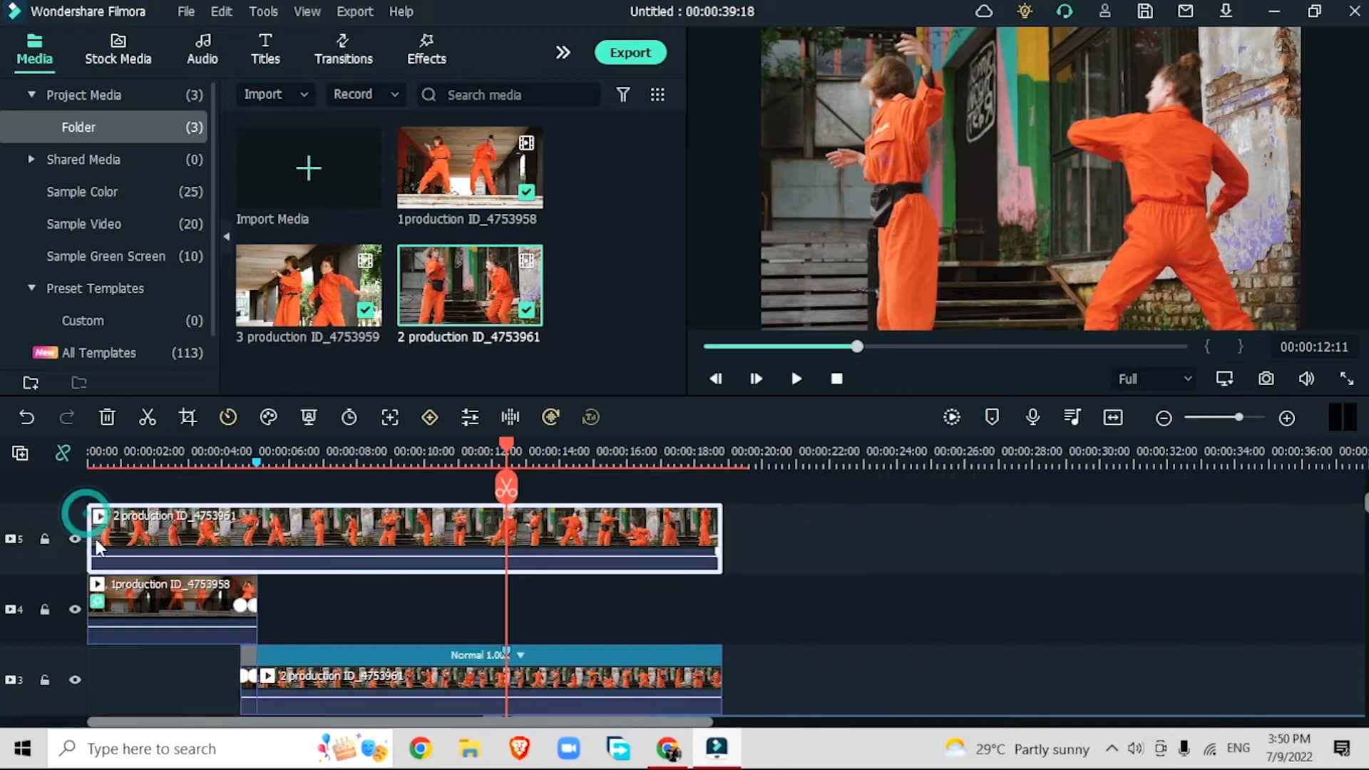
drag(98, 542, 376, 533)
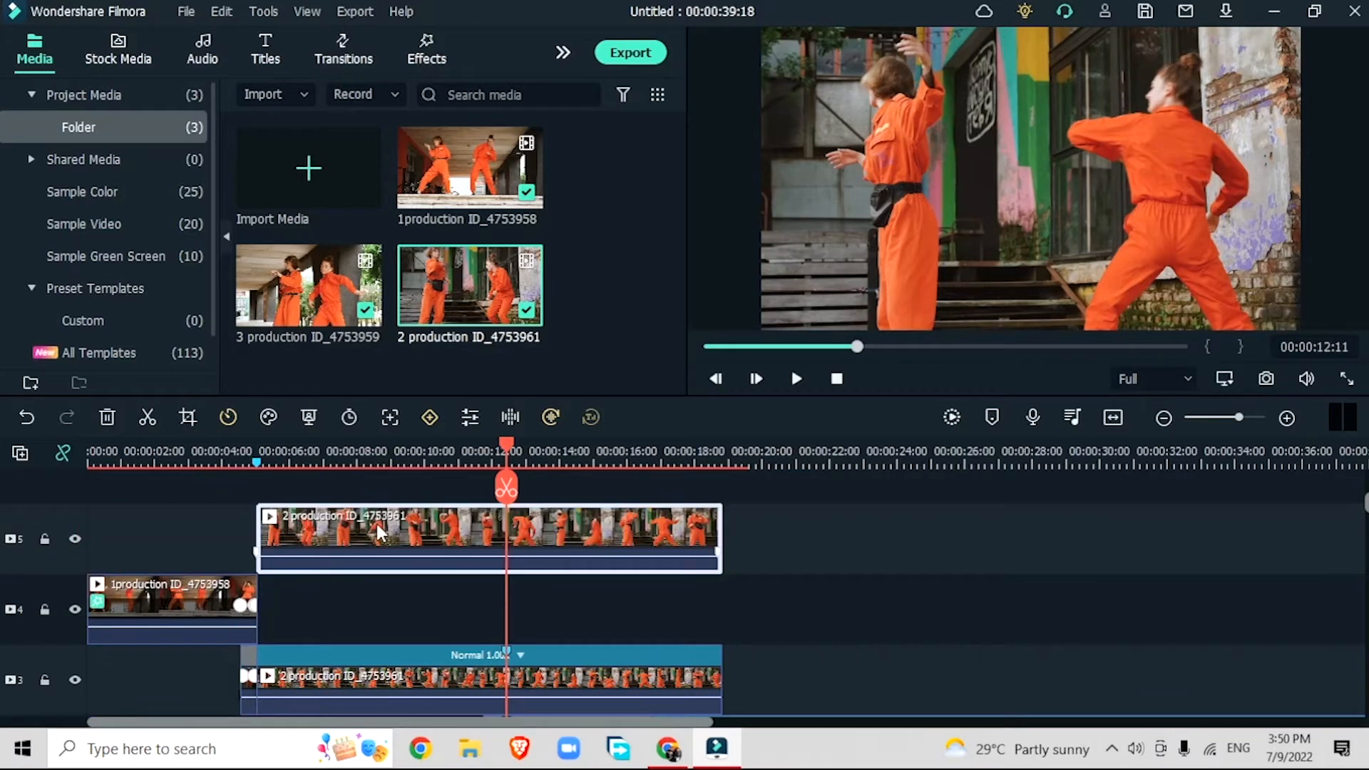
click(366, 596)
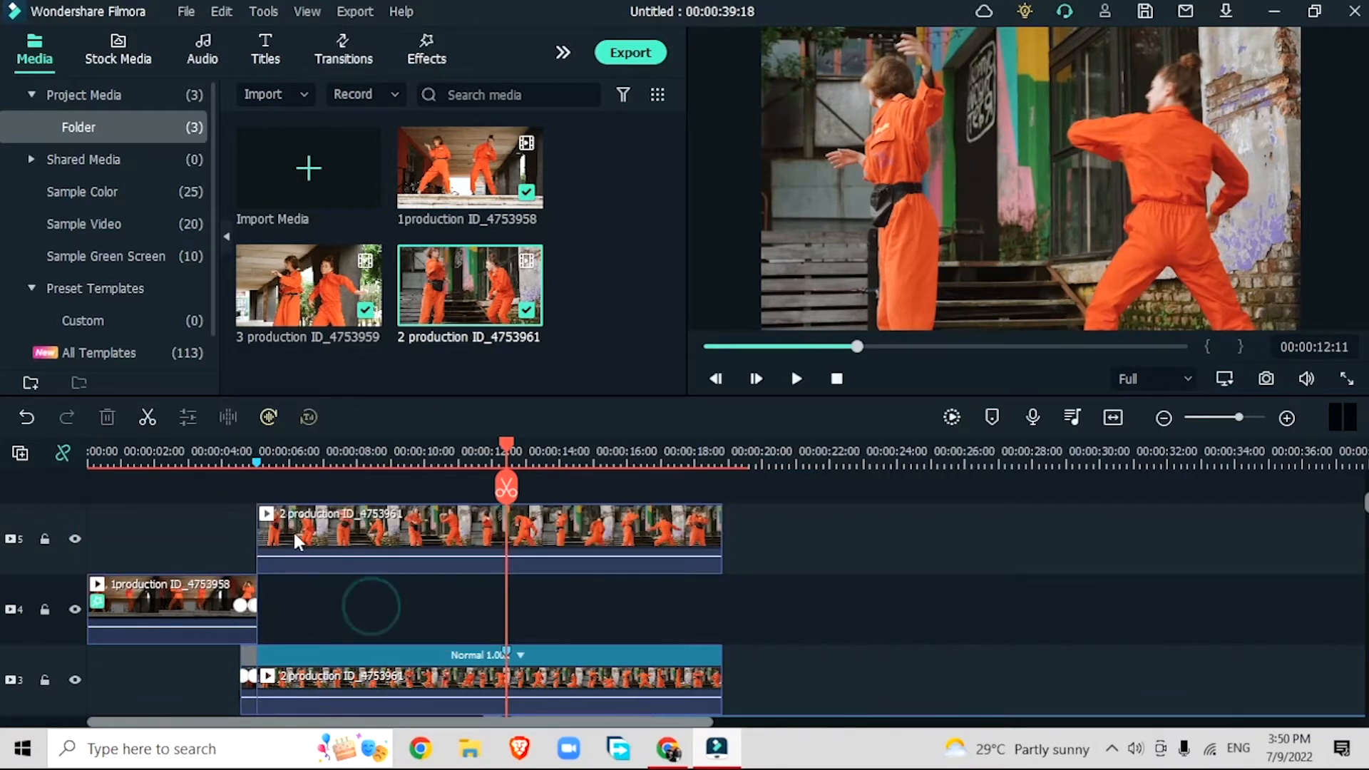
Step: Apply the Human Segmentation effect from AI Portrait to the 2 production clip on track 5
click(340, 519)
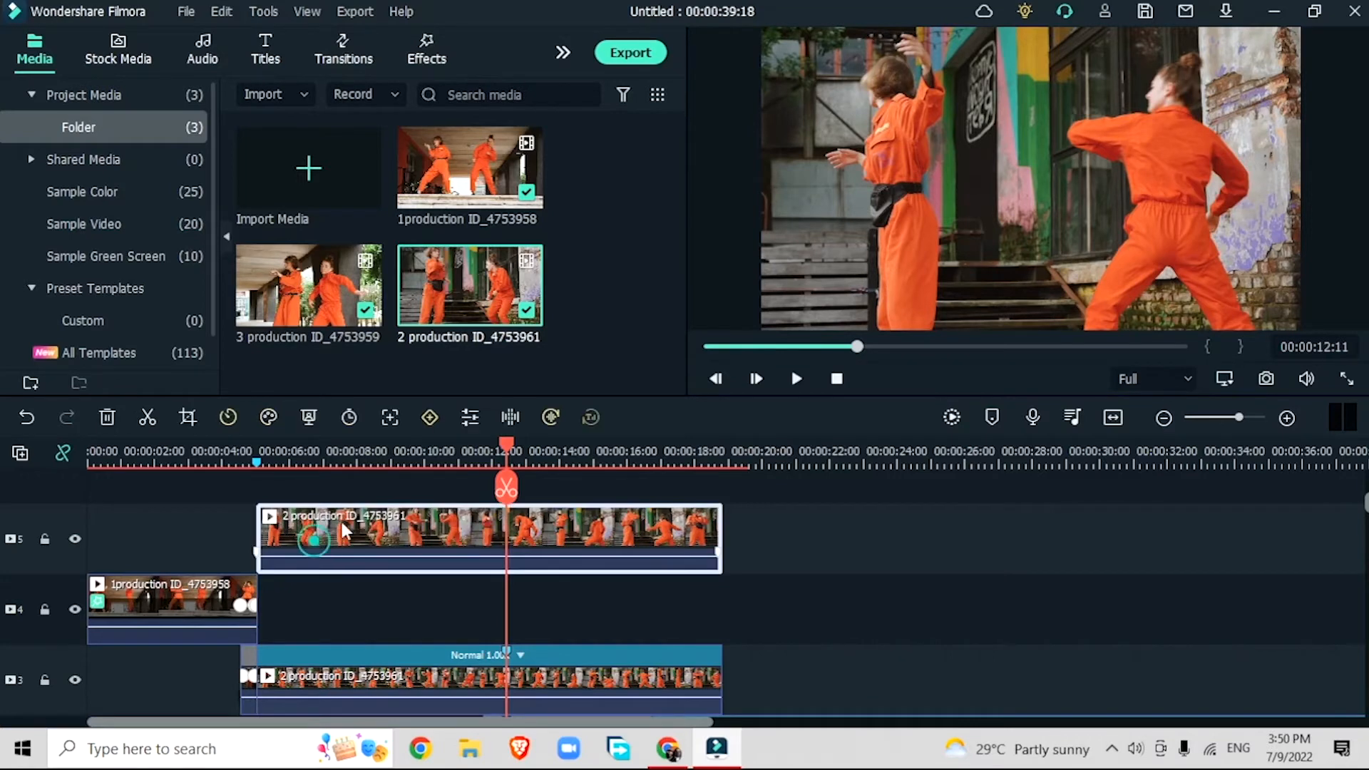
click(428, 54)
drag(474, 250, 596, 766)
scroll(596, 749, down, 1)
click(367, 302)
drag(433, 302, 146, 733)
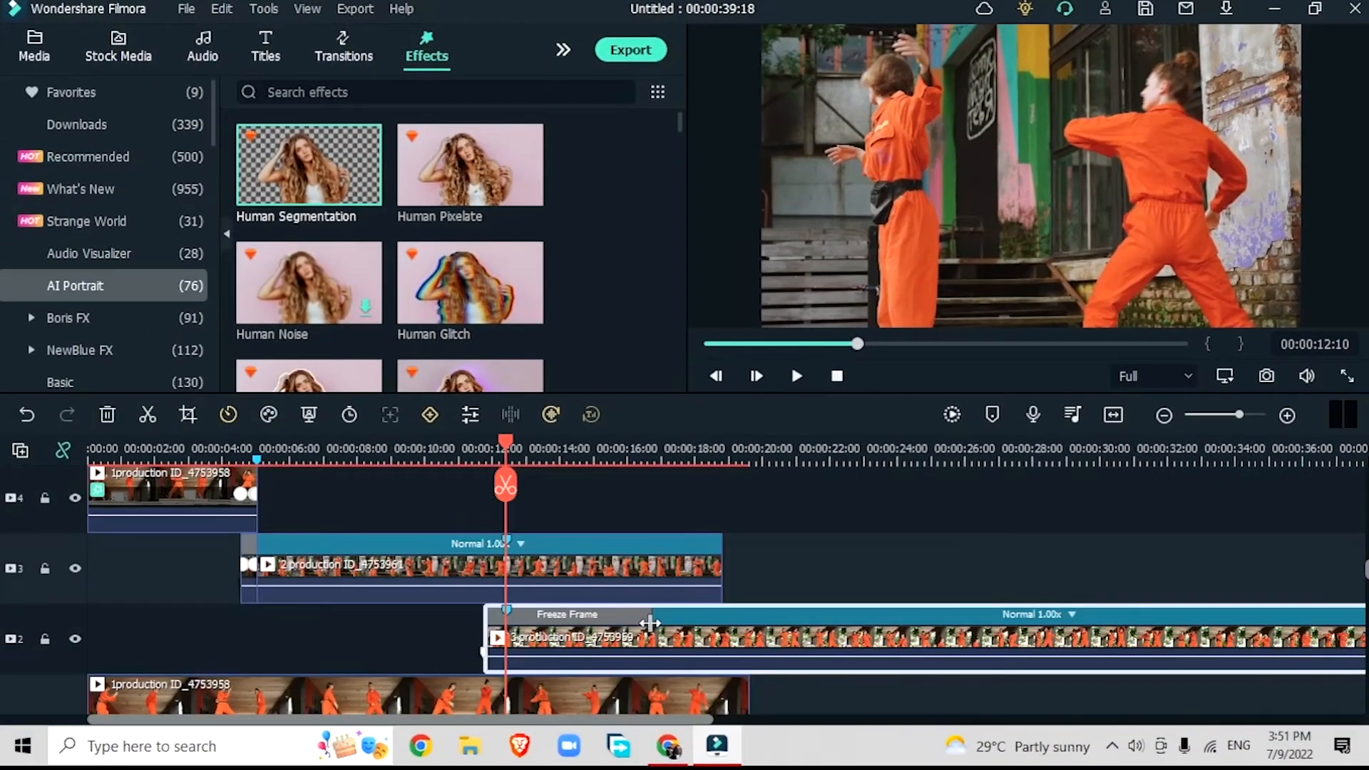
Step: Shorten the 3 production clip's freeze frame to end at 00:00:12:10 and move the clip to track 4, keeping its start at 00:00:11:19
drag(649, 623, 505, 627)
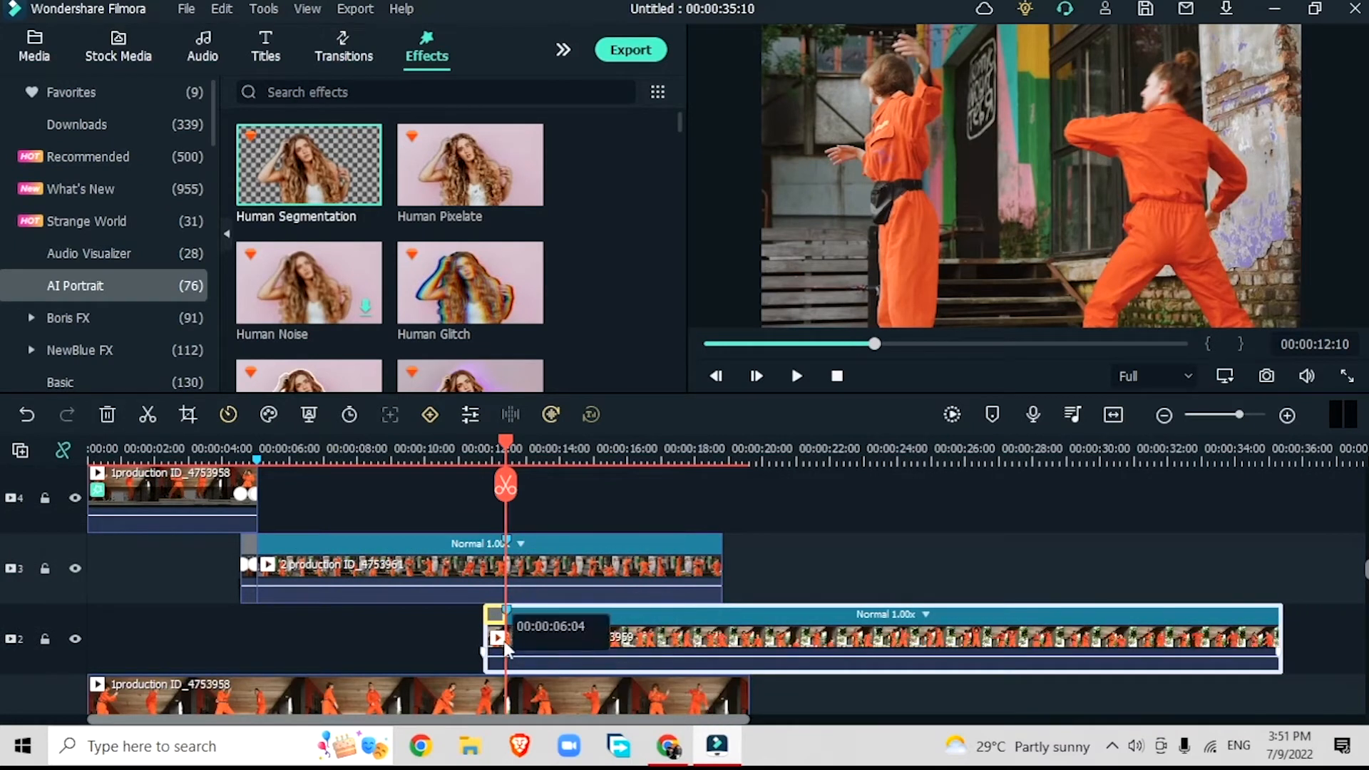
click(536, 580)
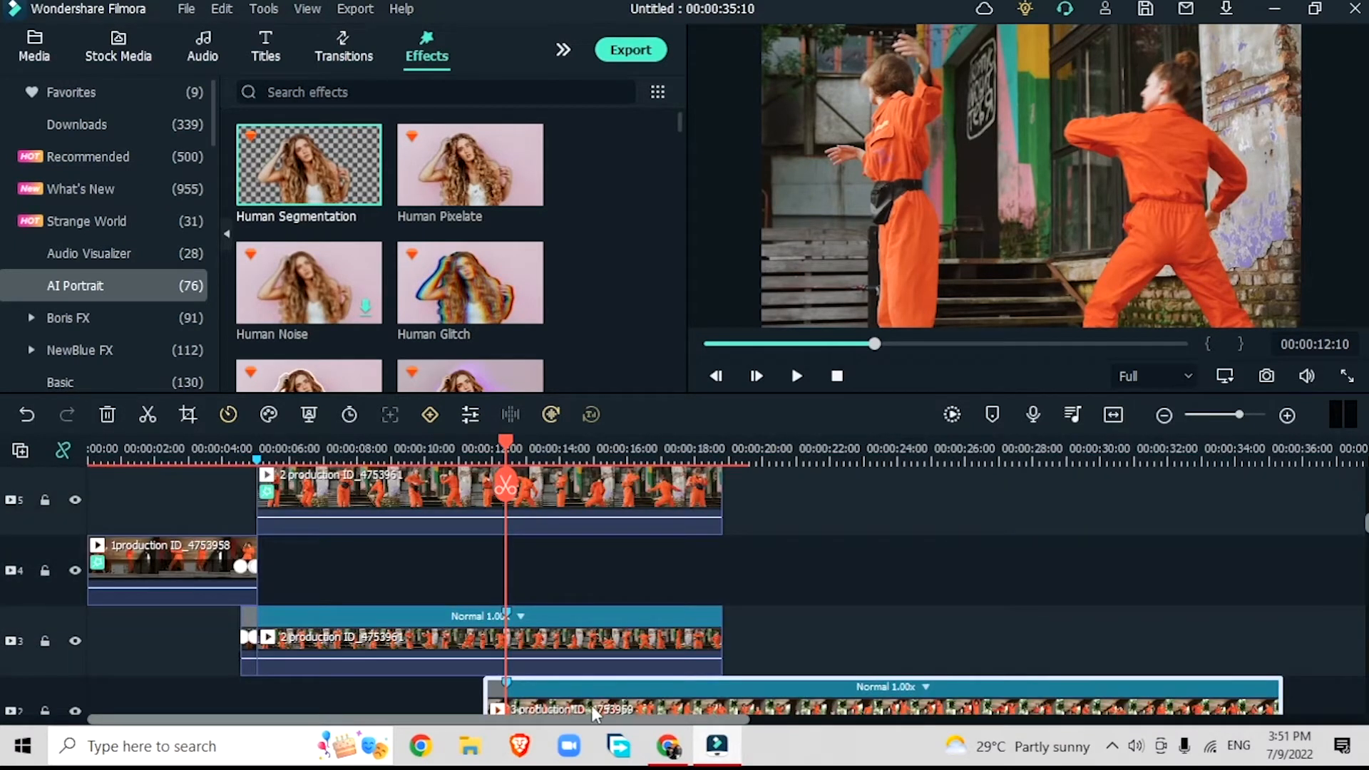
drag(593, 713, 572, 571)
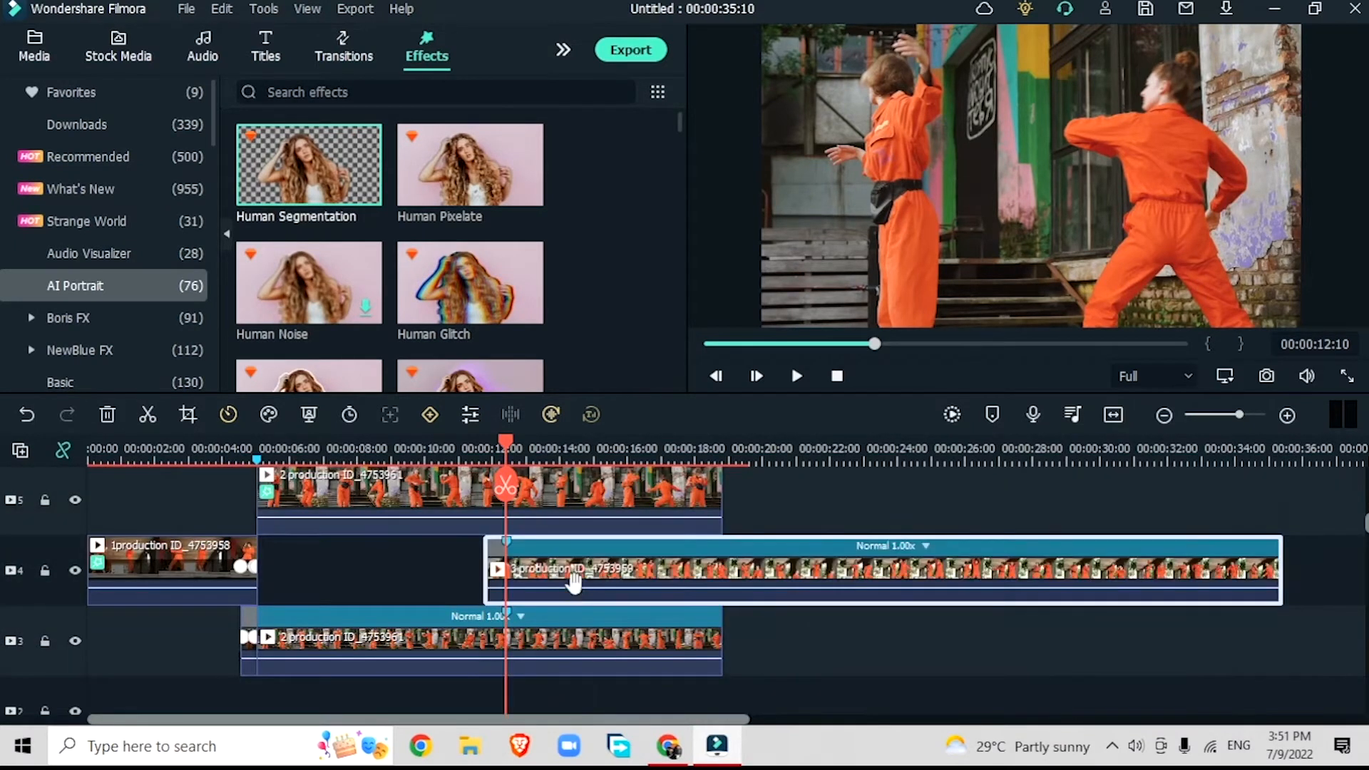
scroll(583, 603, down, 2)
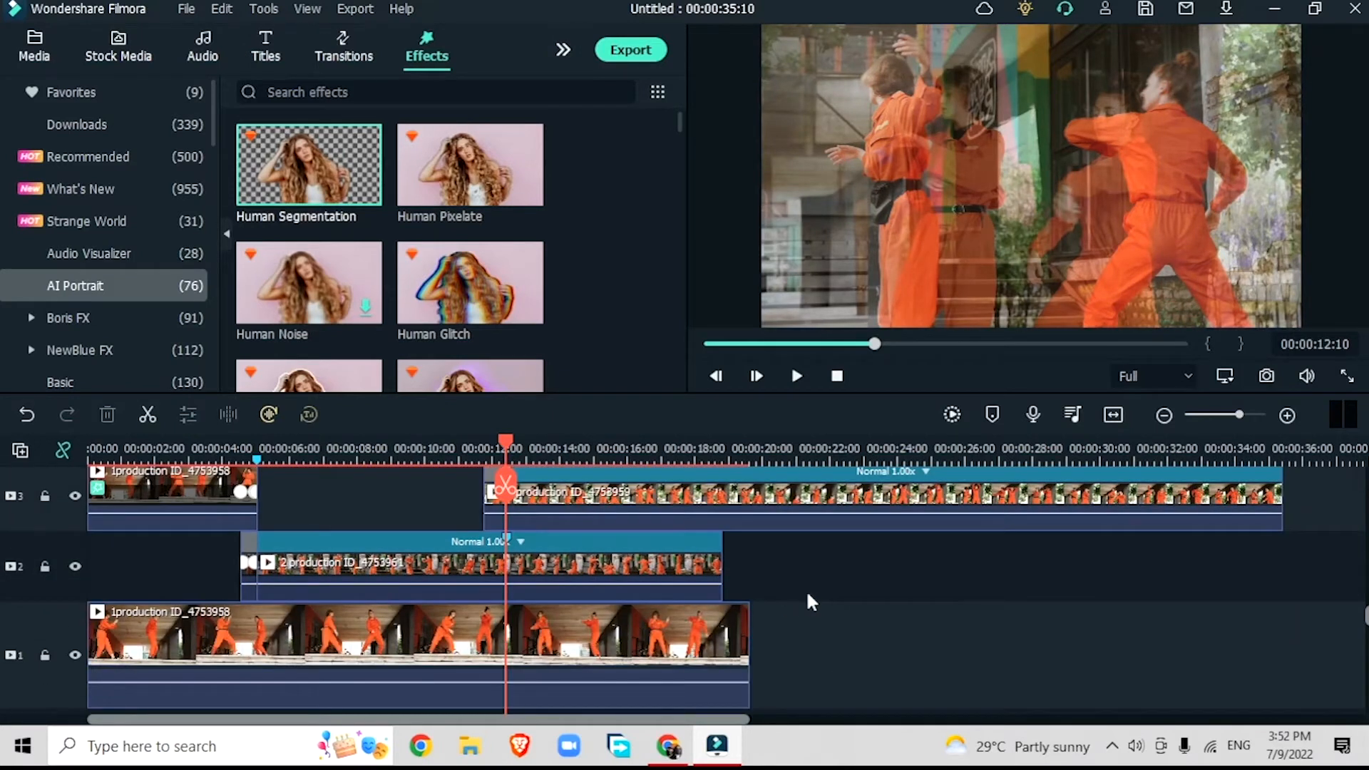
Step: Split the 3 production clip at 00:00:12:11, where its freeze frame ends
scroll(805, 589, up, 2)
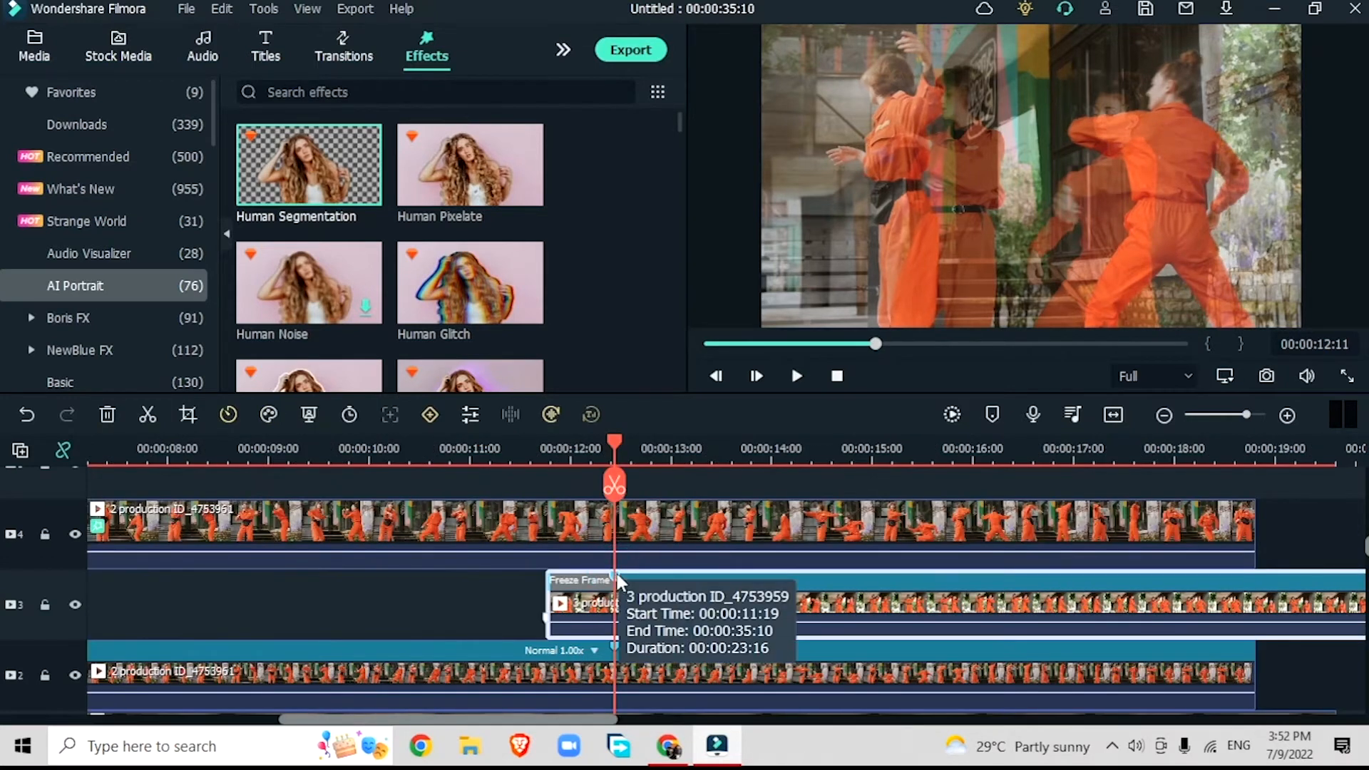
click(631, 600)
click(623, 492)
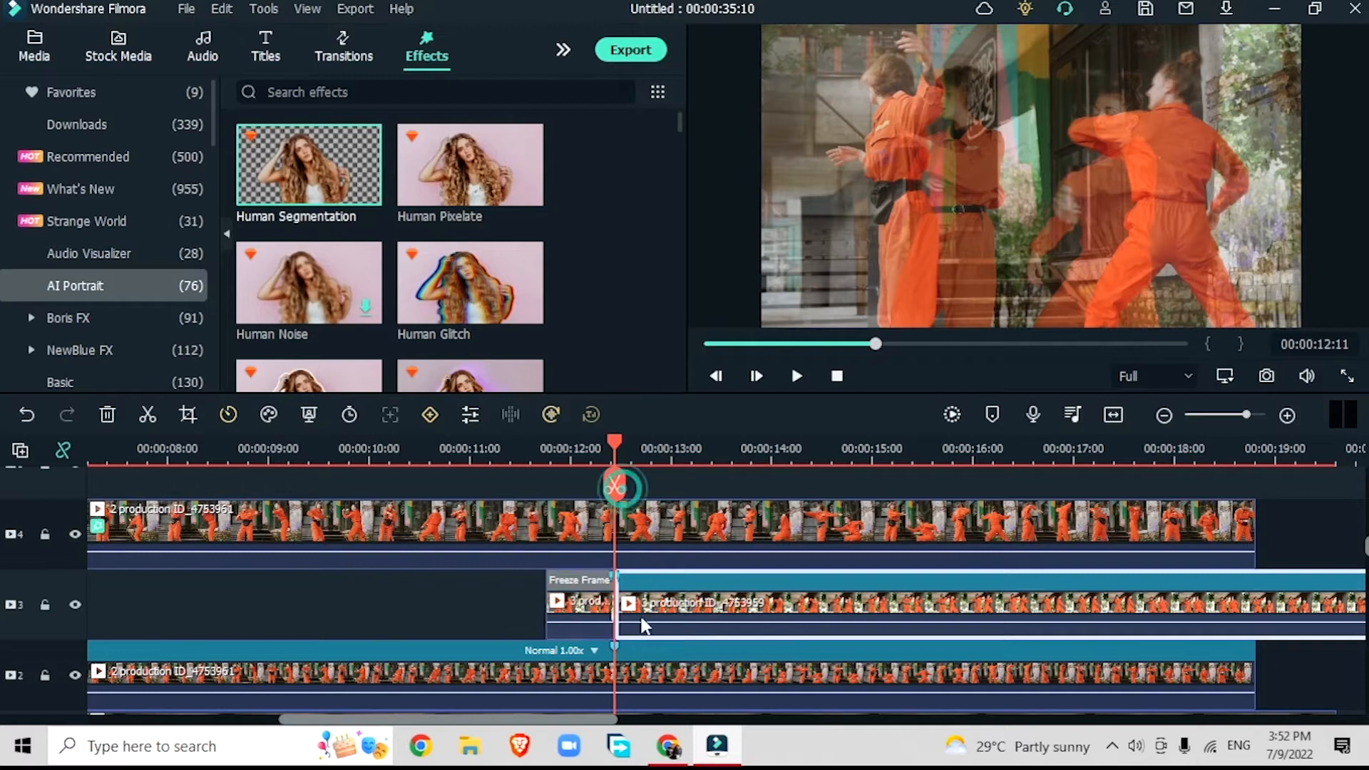
Step: Search the effects for "black" and apply Black & White 1 to the freeze frame segment on track 3
click(588, 605)
click(394, 91)
text(black)
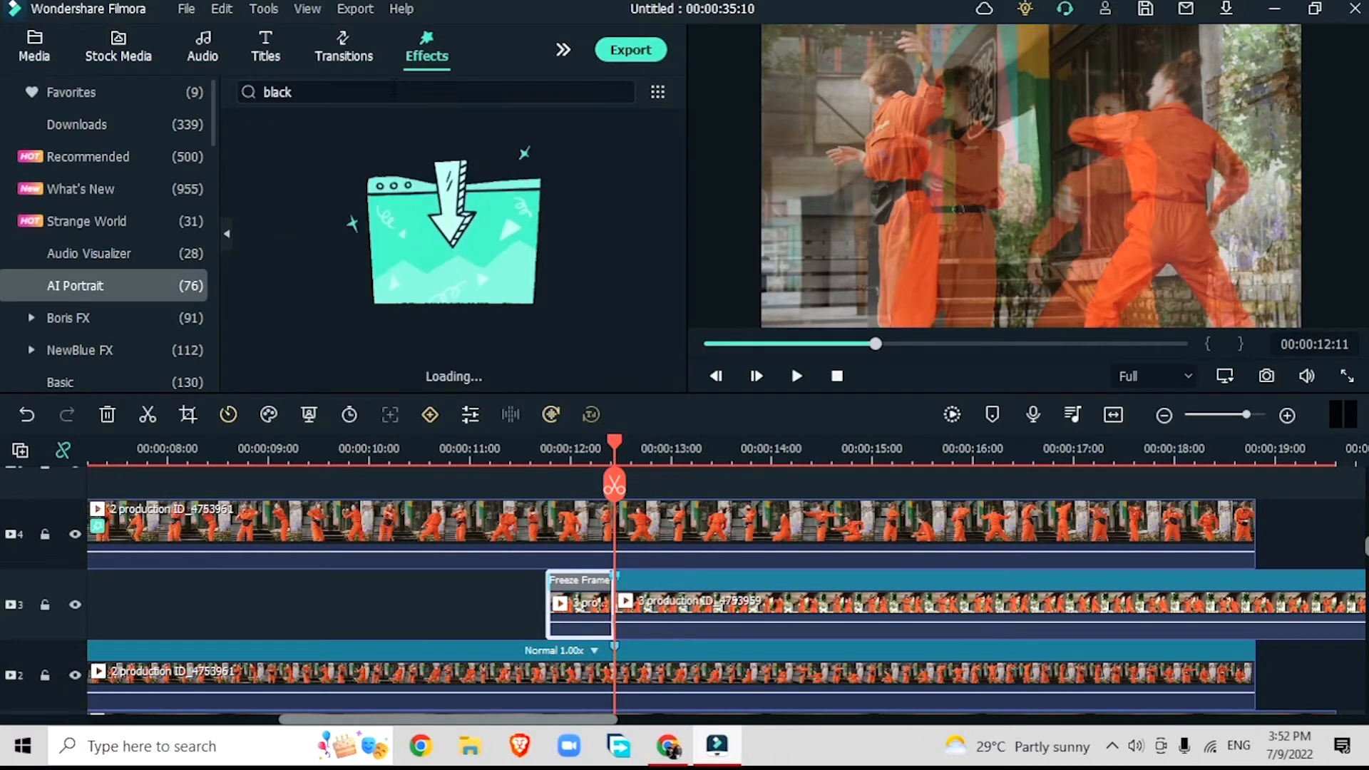
drag(360, 183, 579, 605)
Step: Set the opacity of the 2 production clip on track 4 to 100% and add an animation keyframe at 00:00:11:19
click(572, 555)
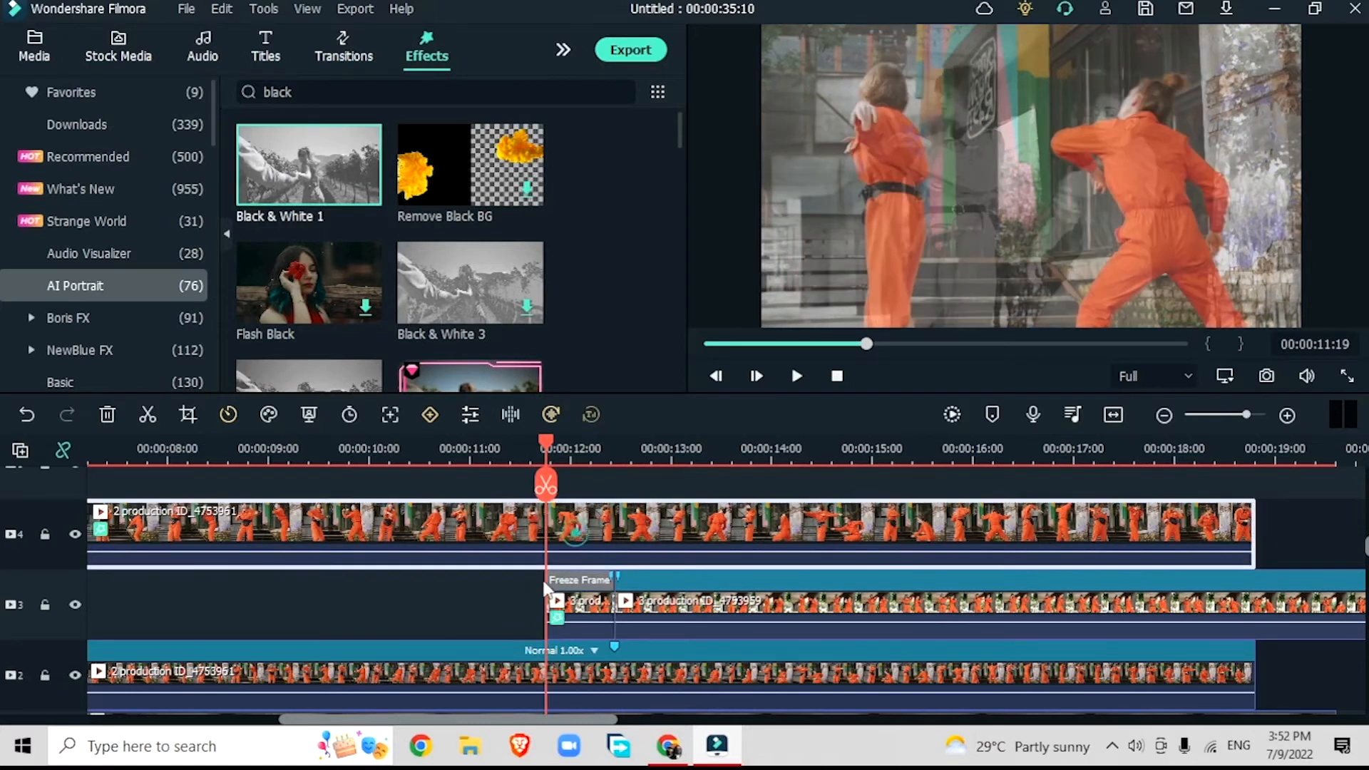
double_click(592, 525)
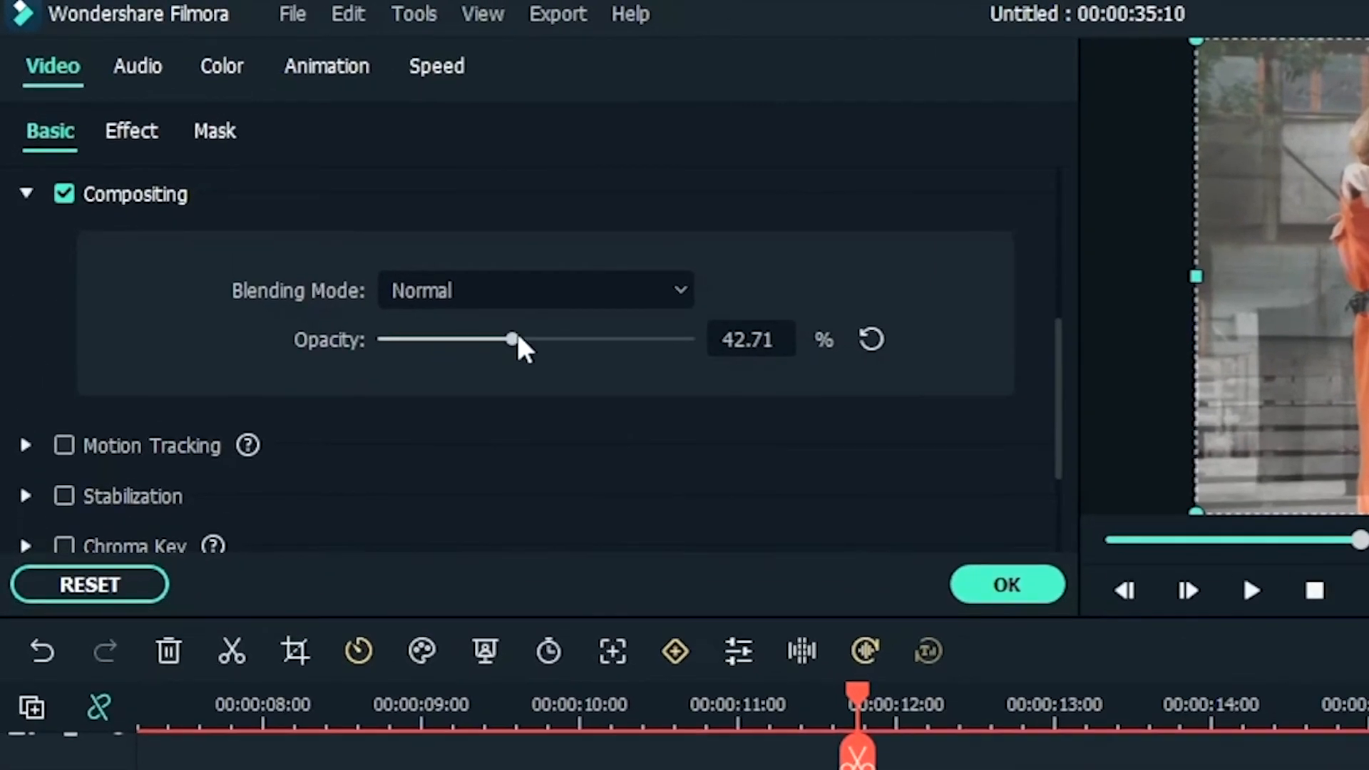
drag(430, 285, 613, 299)
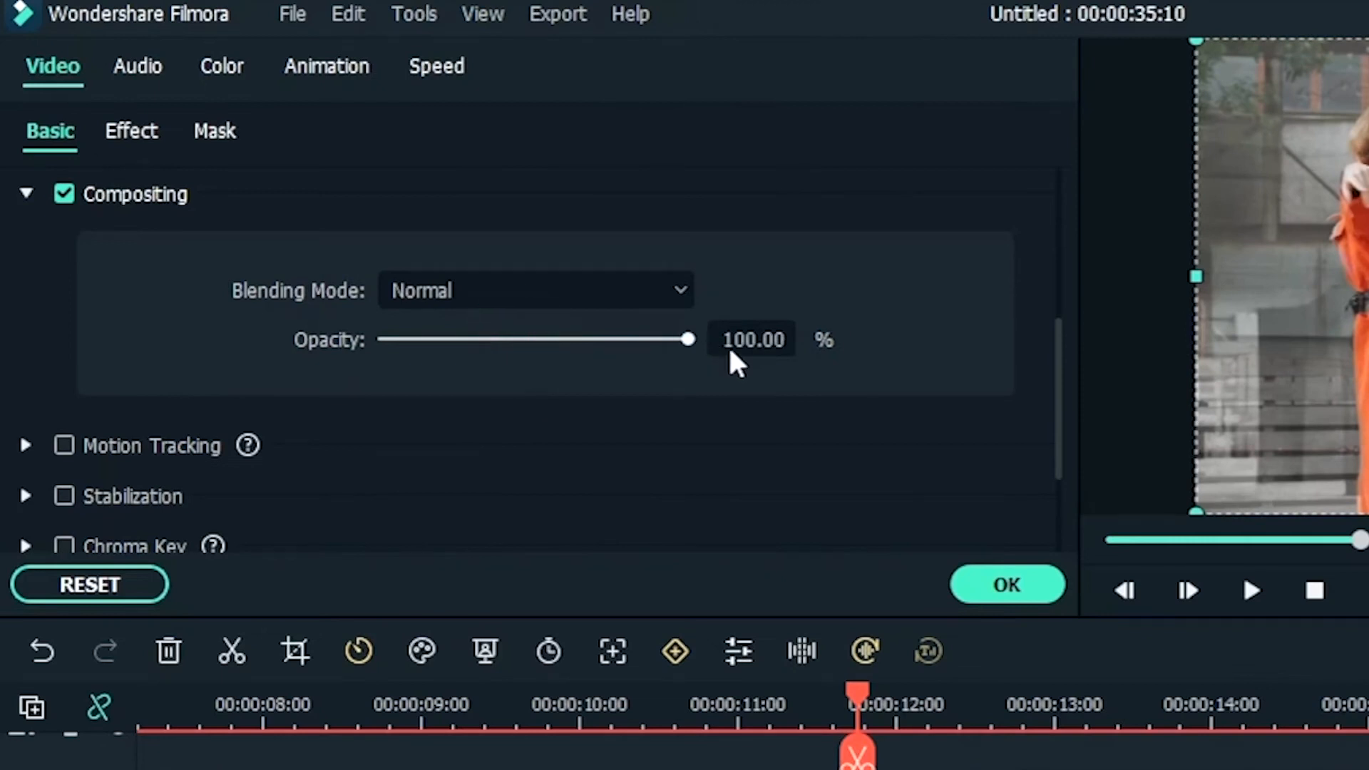
click(345, 66)
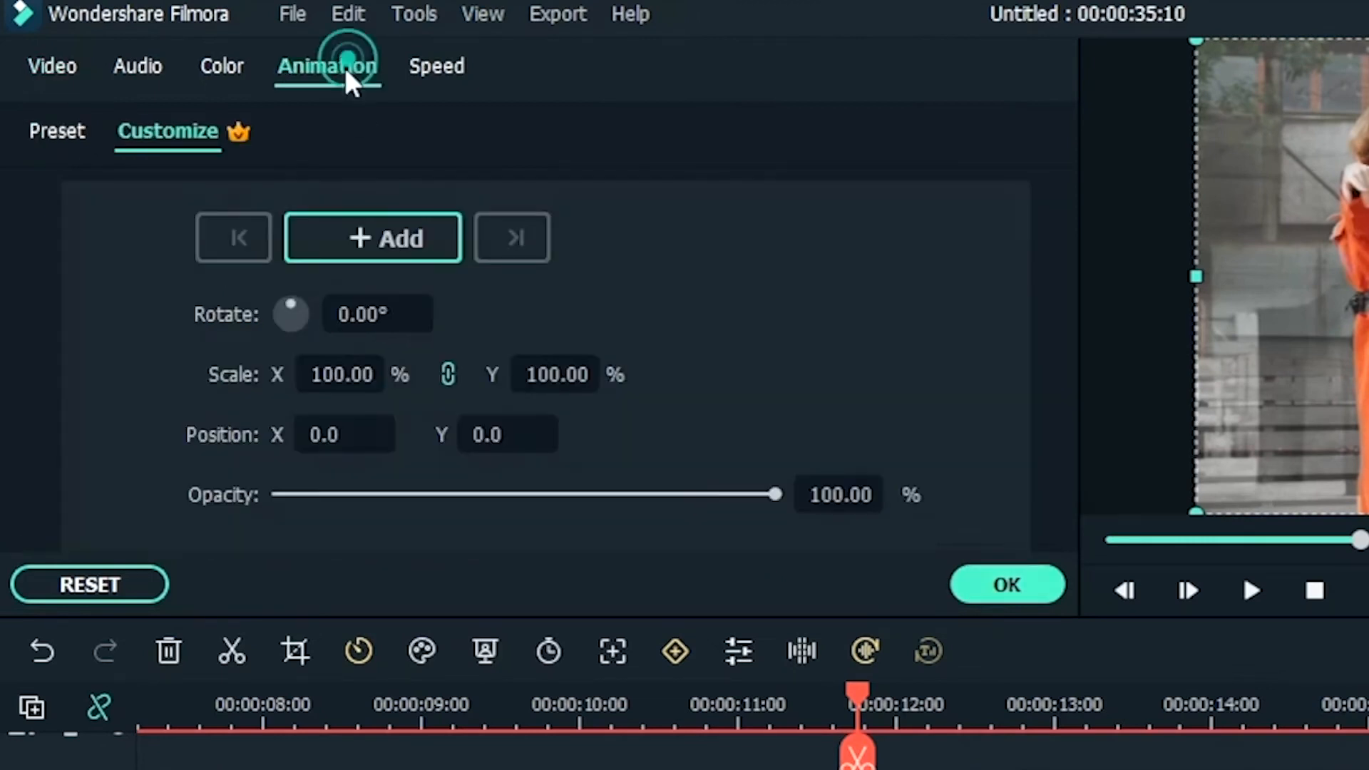
click(400, 229)
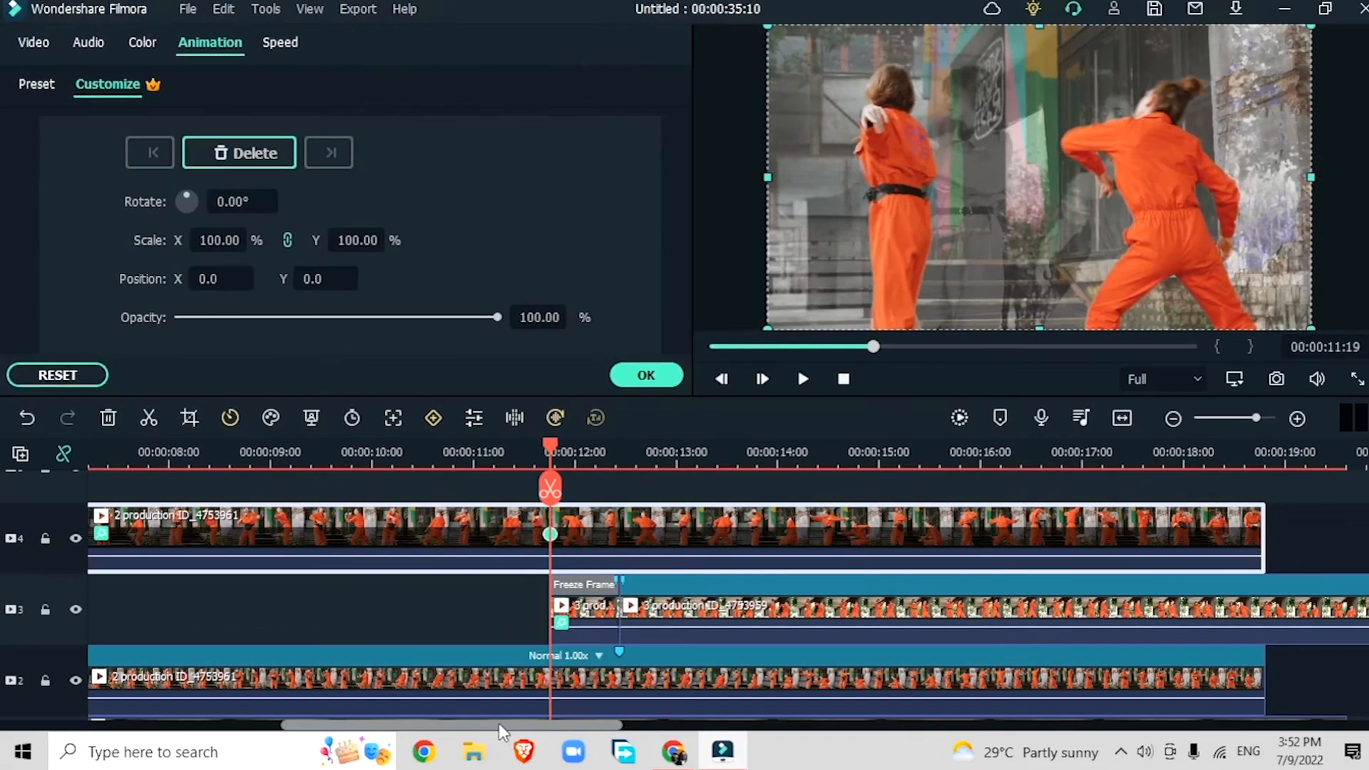
Step: Add a second animation keyframe to the track 4 clip at 00:00:12:11
drag(499, 726, 457, 727)
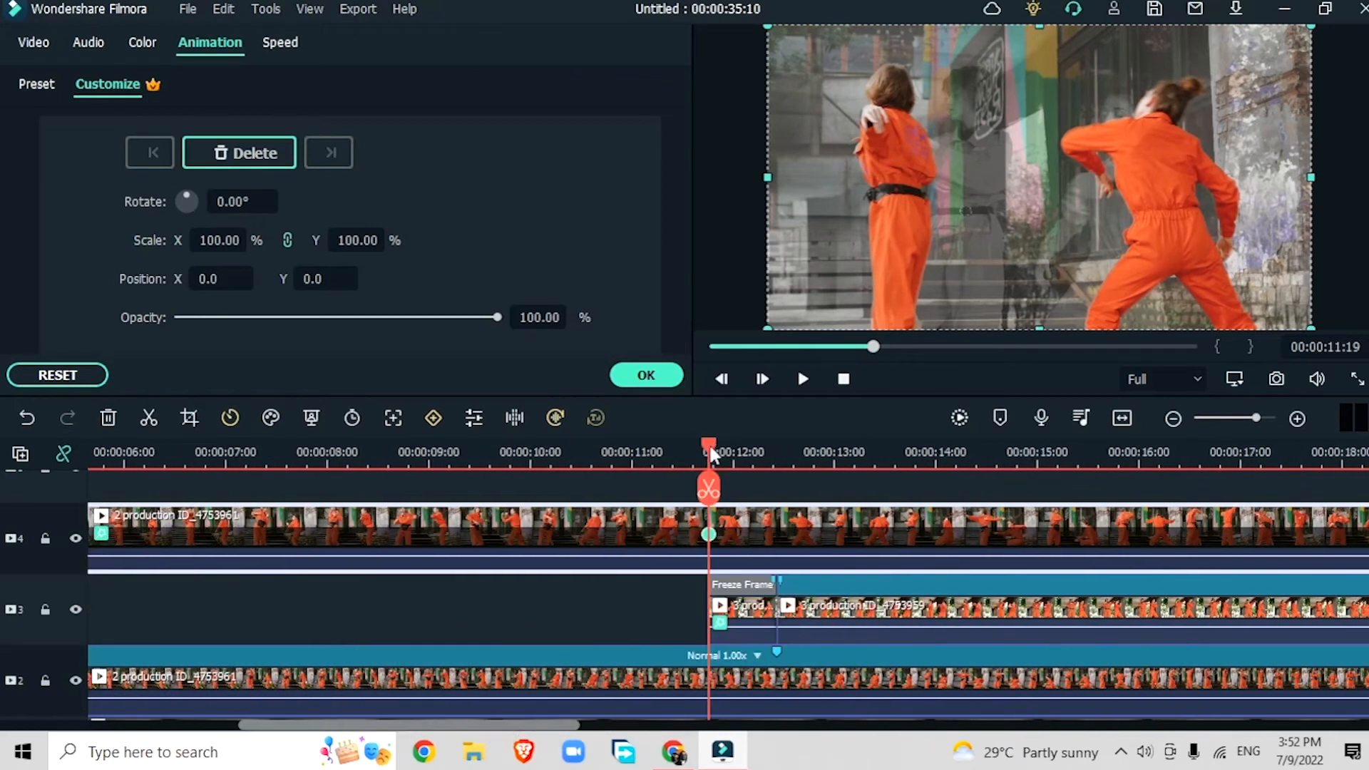
drag(709, 443, 777, 444)
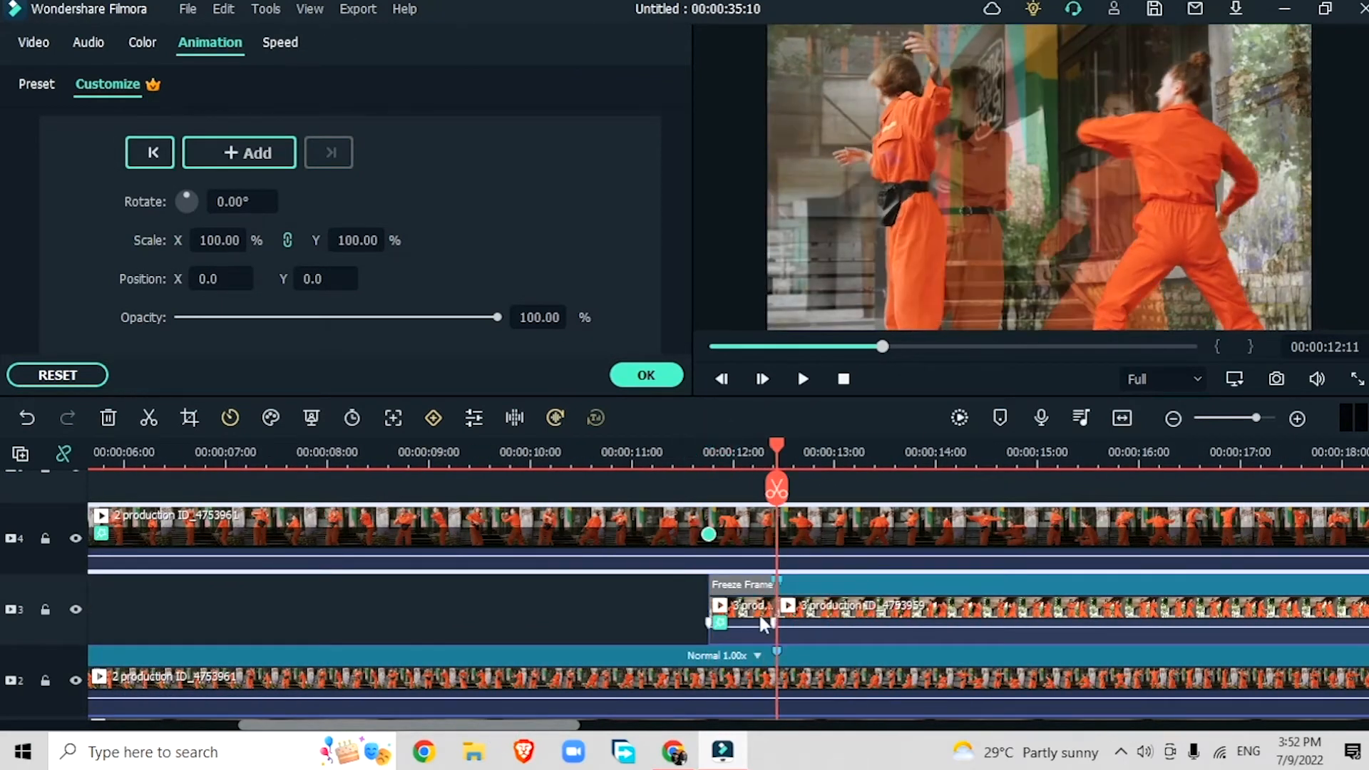
click(799, 534)
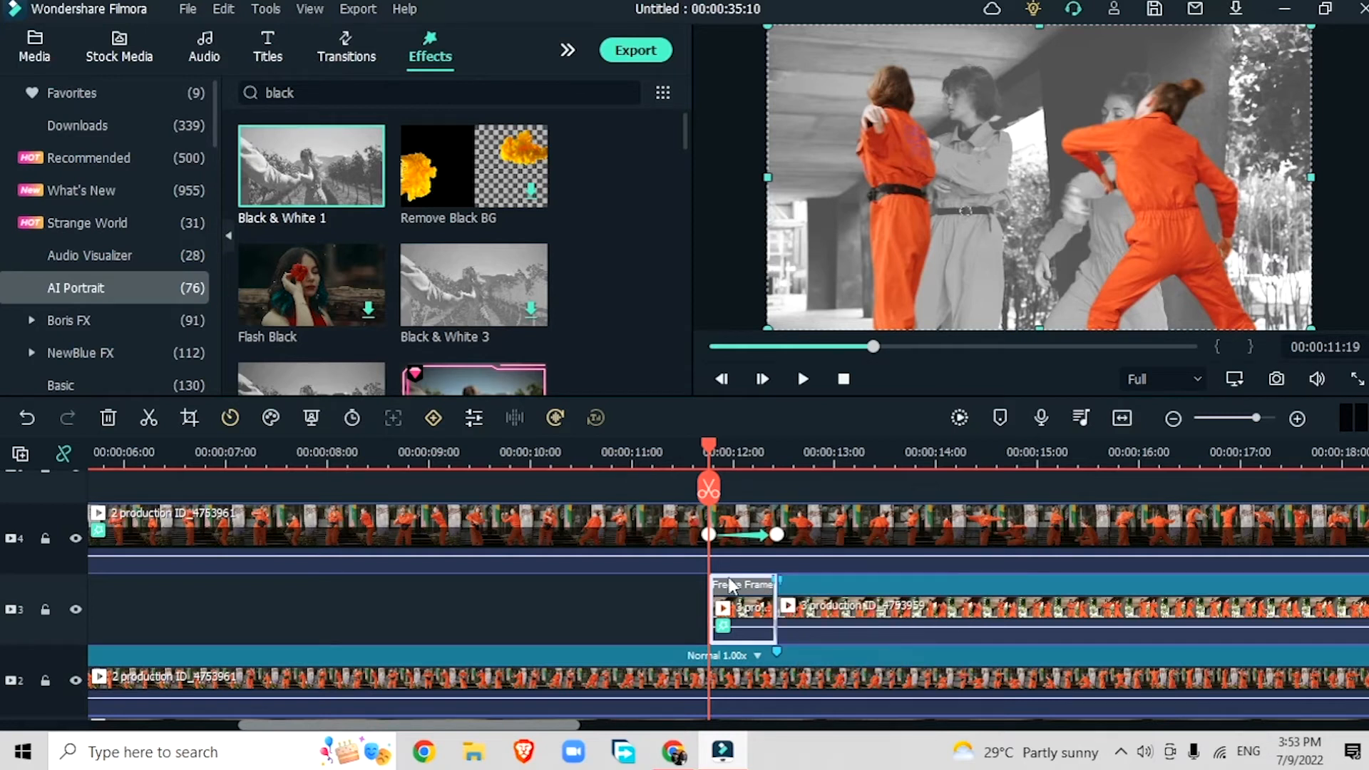
Step: Animate the track 3 freeze frame sliding in horizontally, with Position X keyframes at its start and at 00:00:12:09
double_click(742, 607)
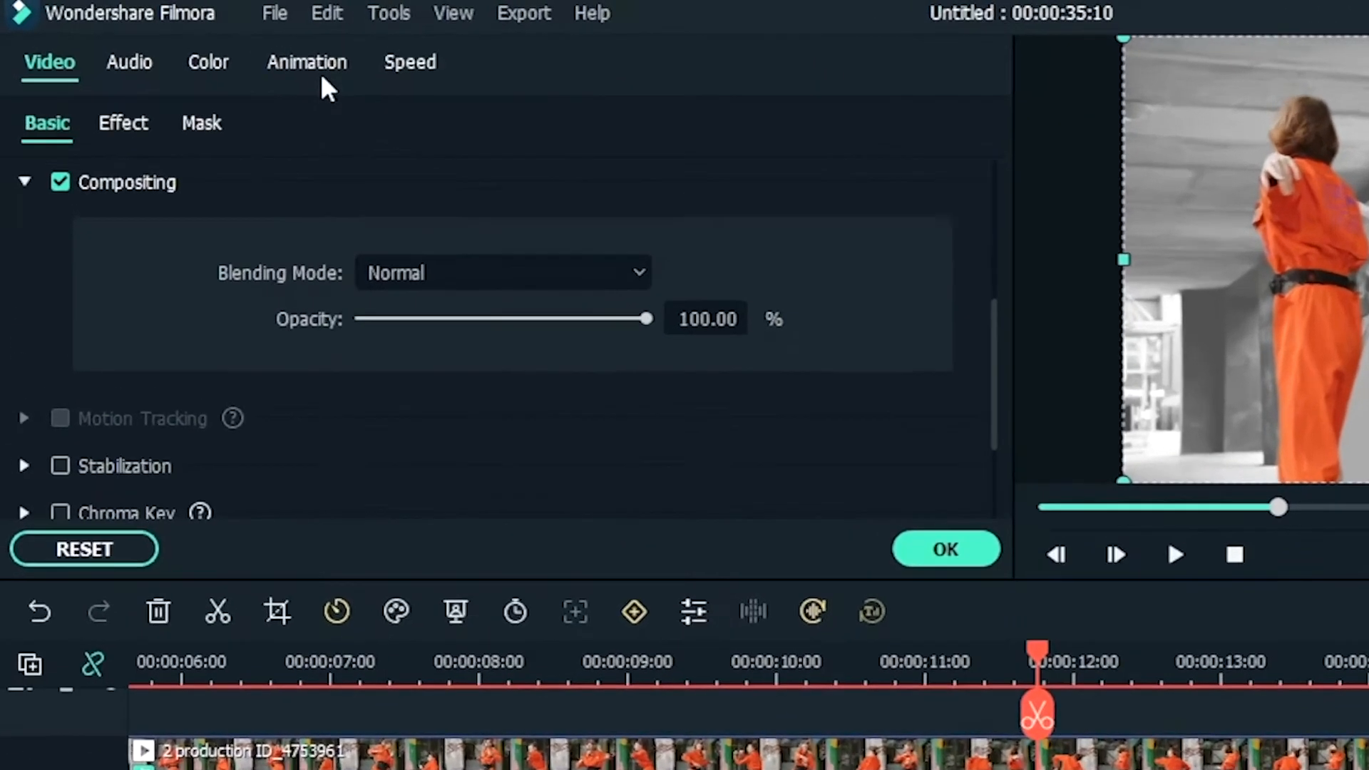
click(213, 43)
click(490, 292)
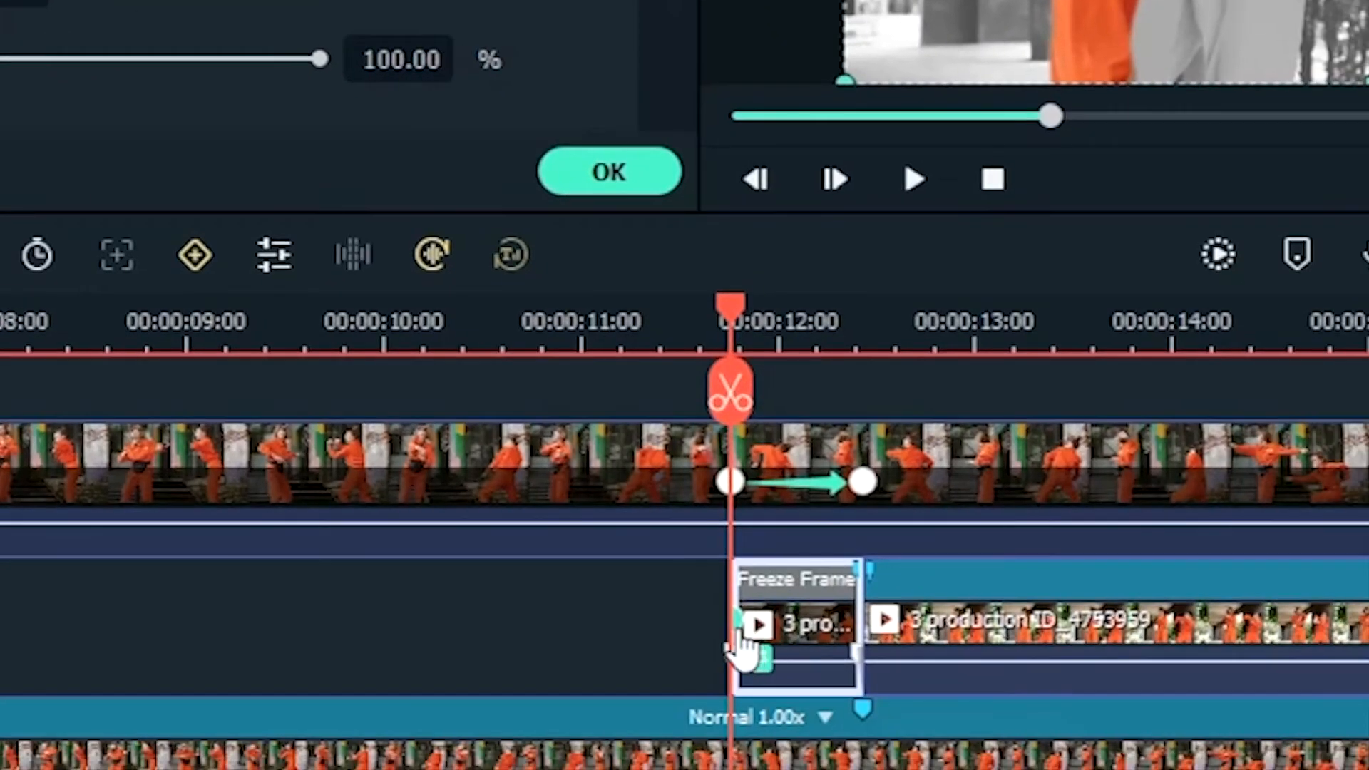
click(737, 628)
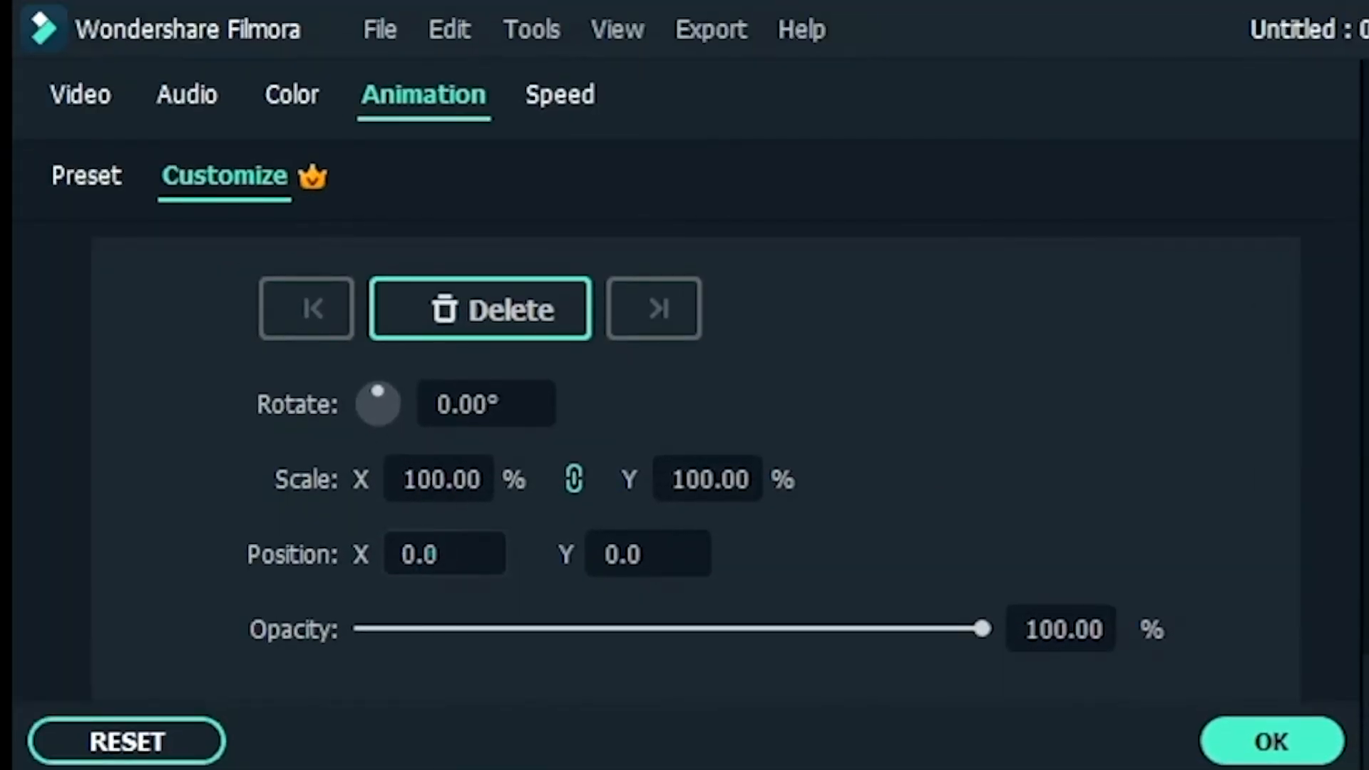
drag(430, 554, 700, 554)
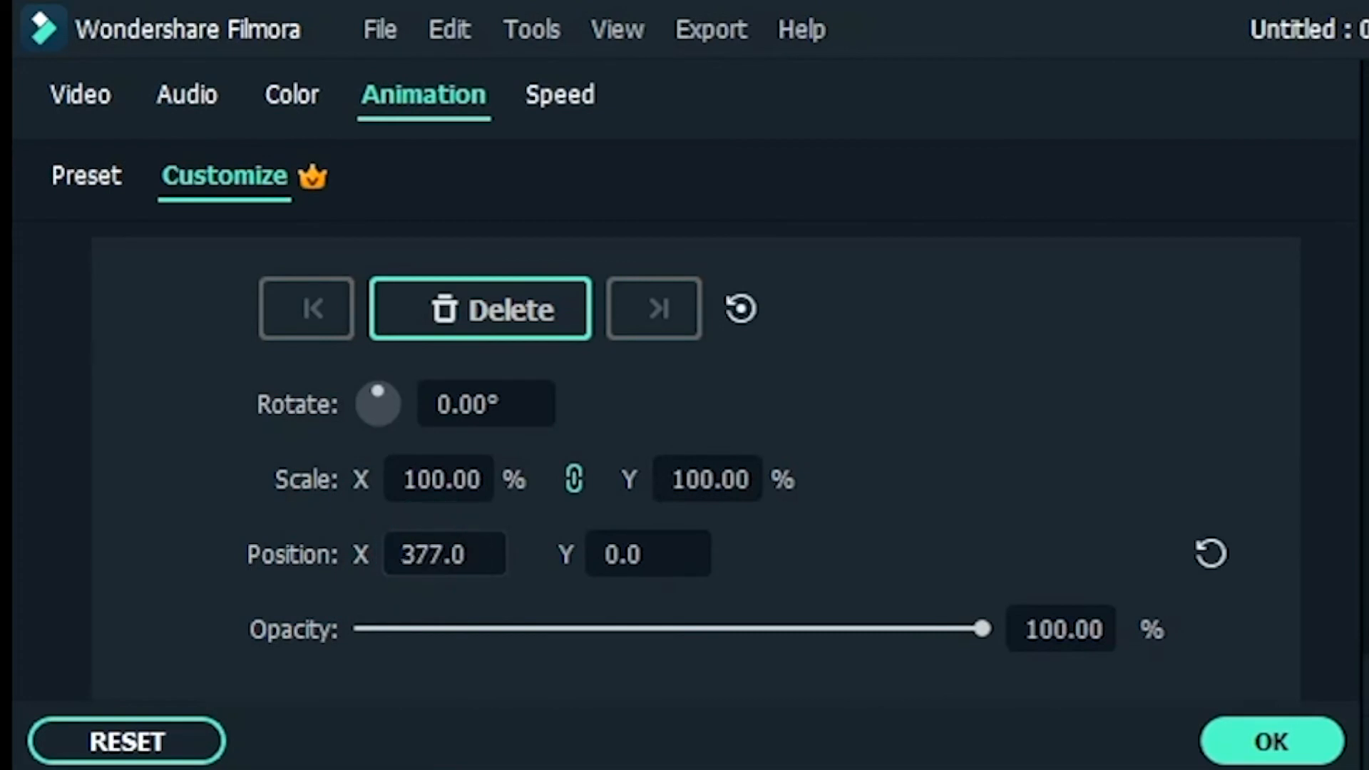
drag(797, 554, 479, 554)
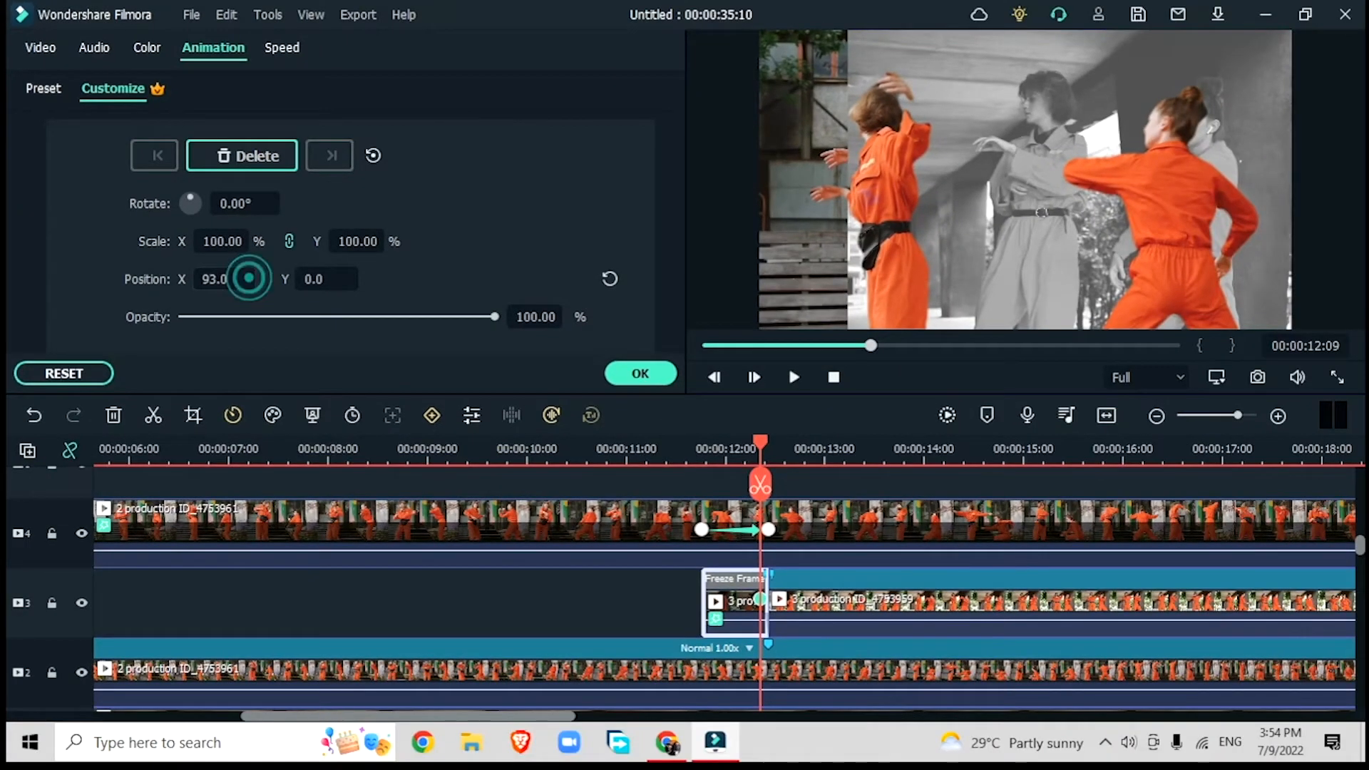
drag(248, 278, 31, 278)
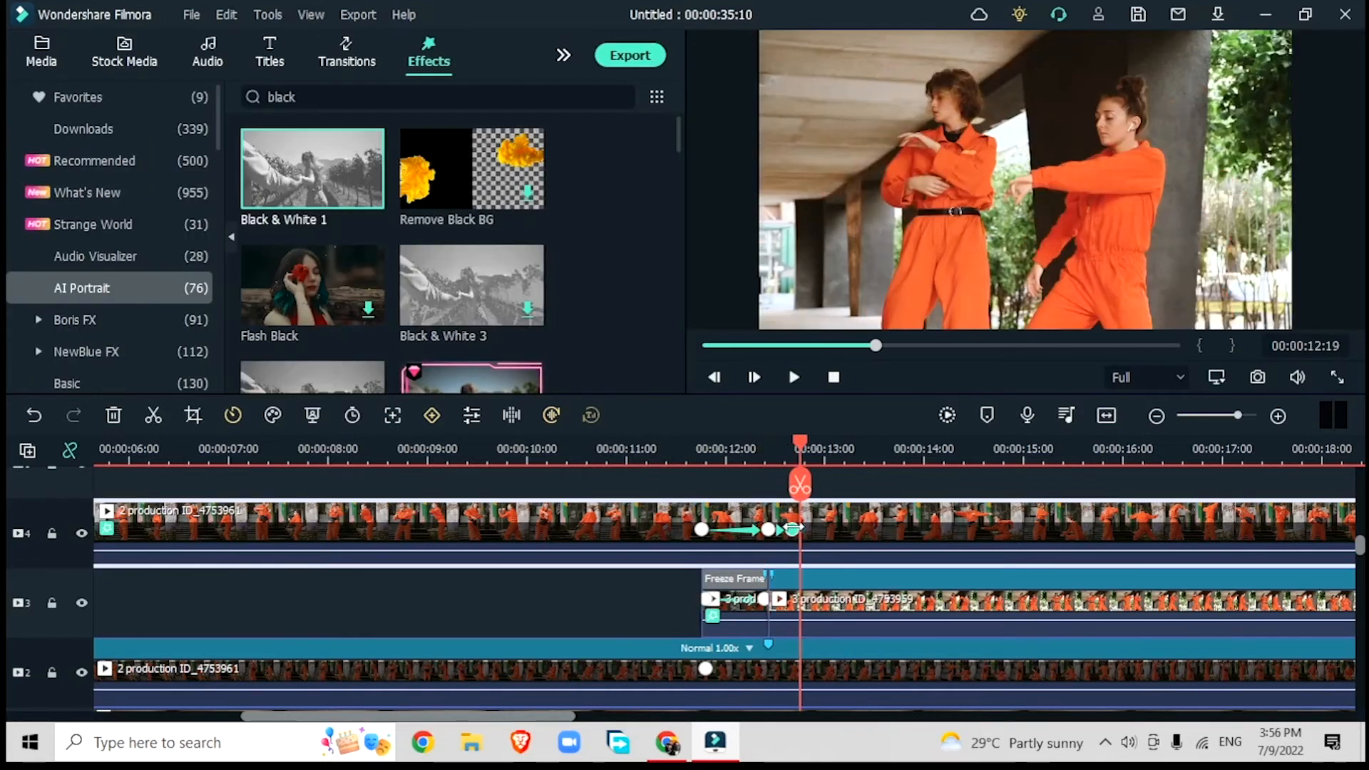
Step: Add a freeze frame to the track 4 clip at 00:00:11:19 and shorten it to match the track 3 freeze frame
drag(801, 442, 801, 481)
click(581, 524)
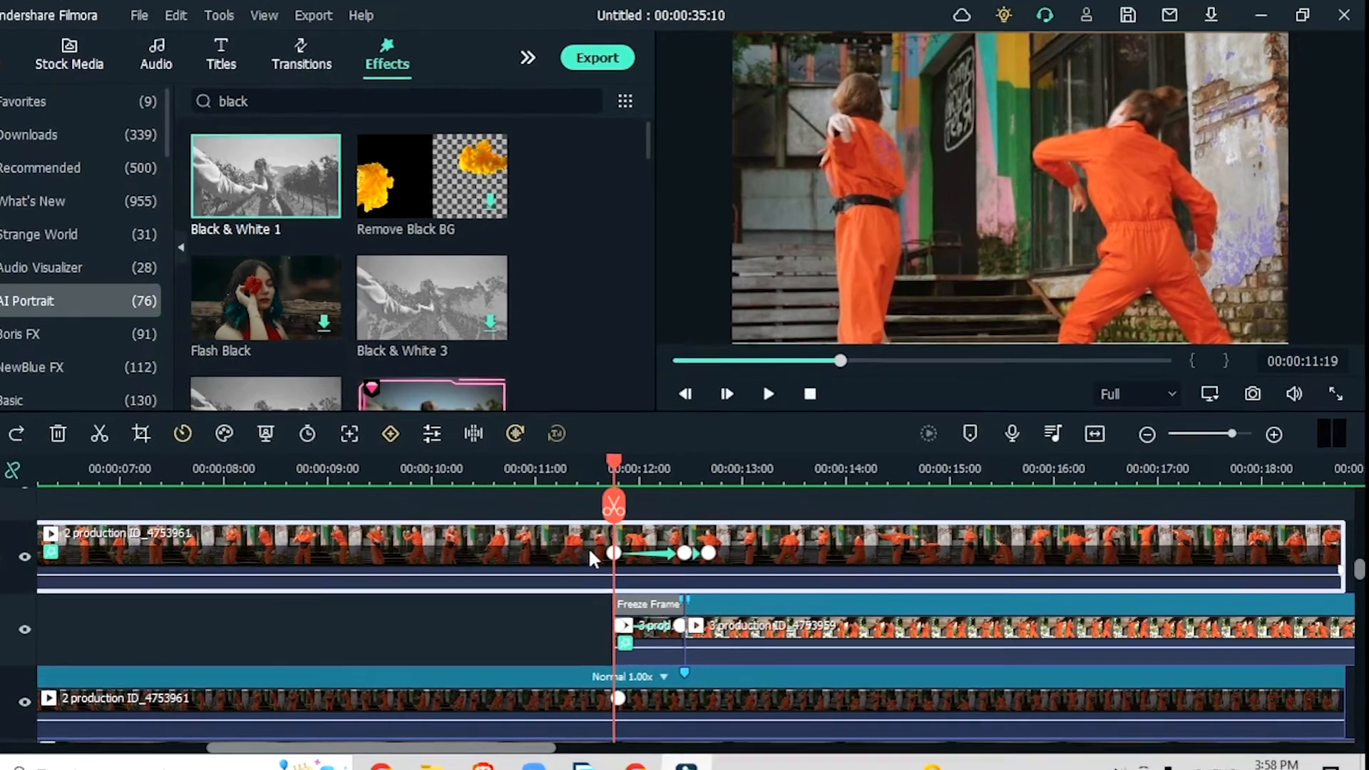
right_click(616, 527)
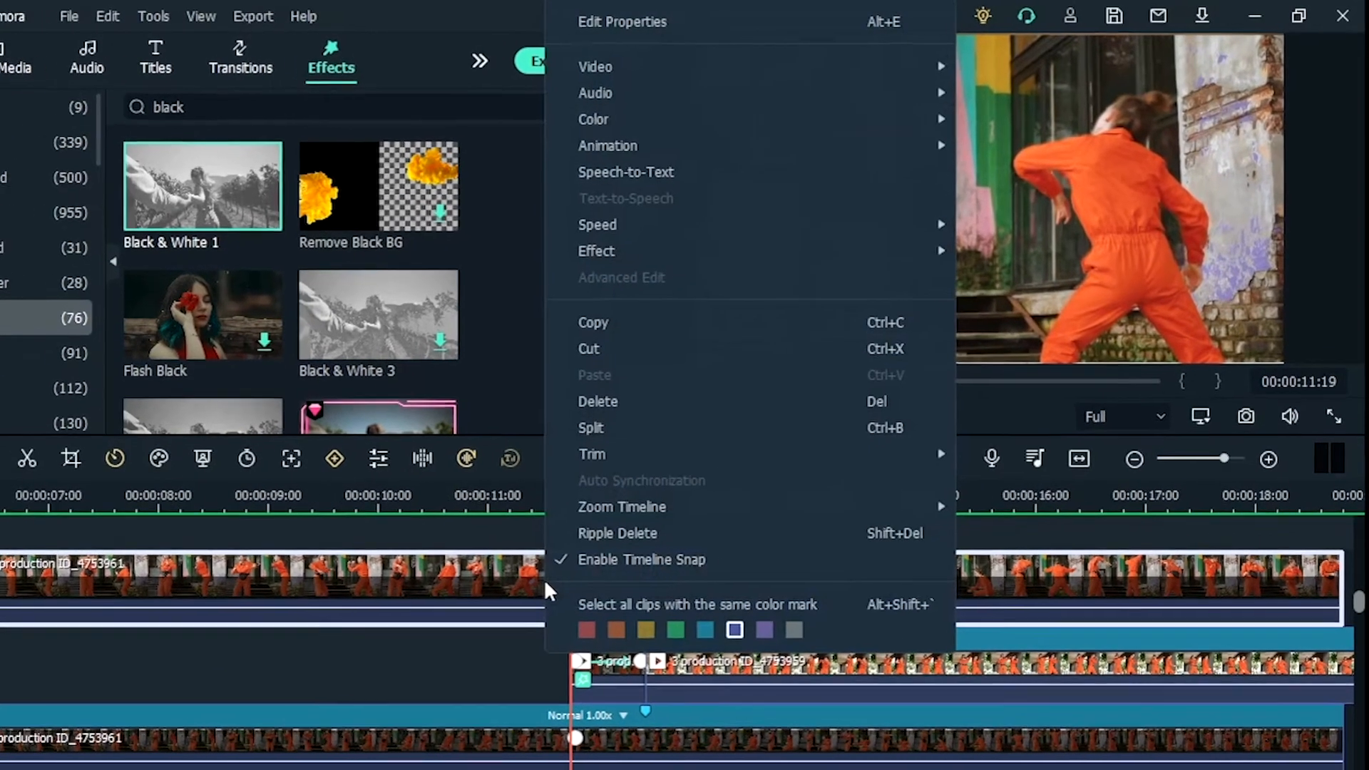
mouse_move(568, 238)
click(1166, 295)
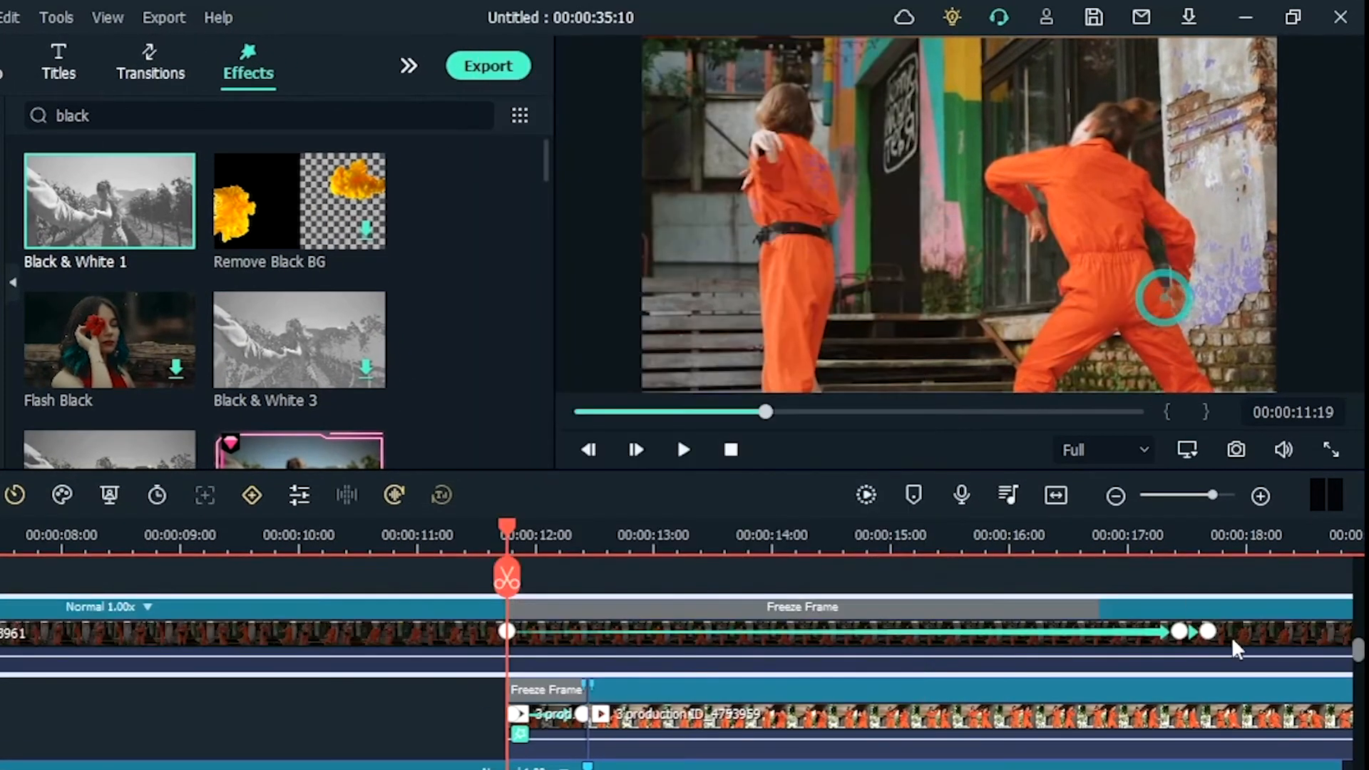
drag(1097, 610, 586, 611)
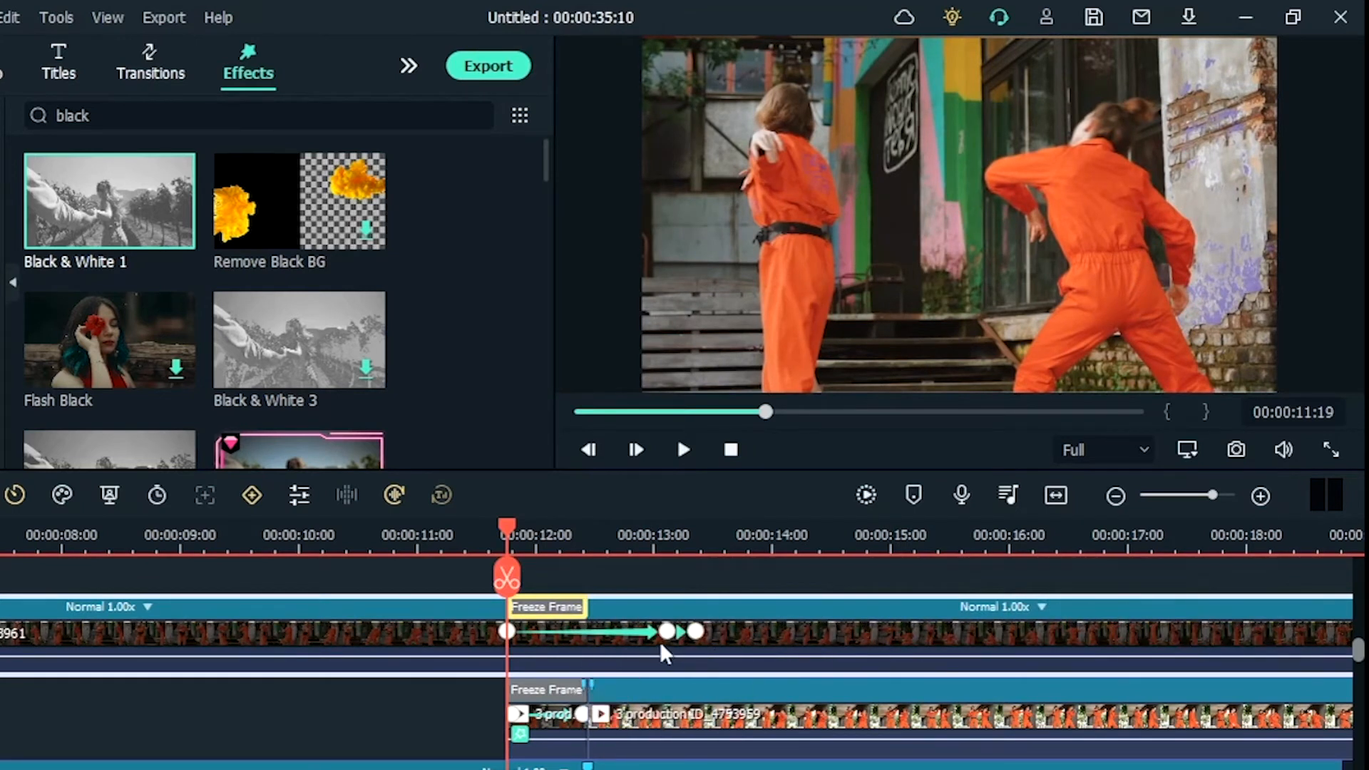
Step: Move the last two animation keyframes of the track 4 clip back to the end of its freeze frame and scrub through the transition
click(569, 642)
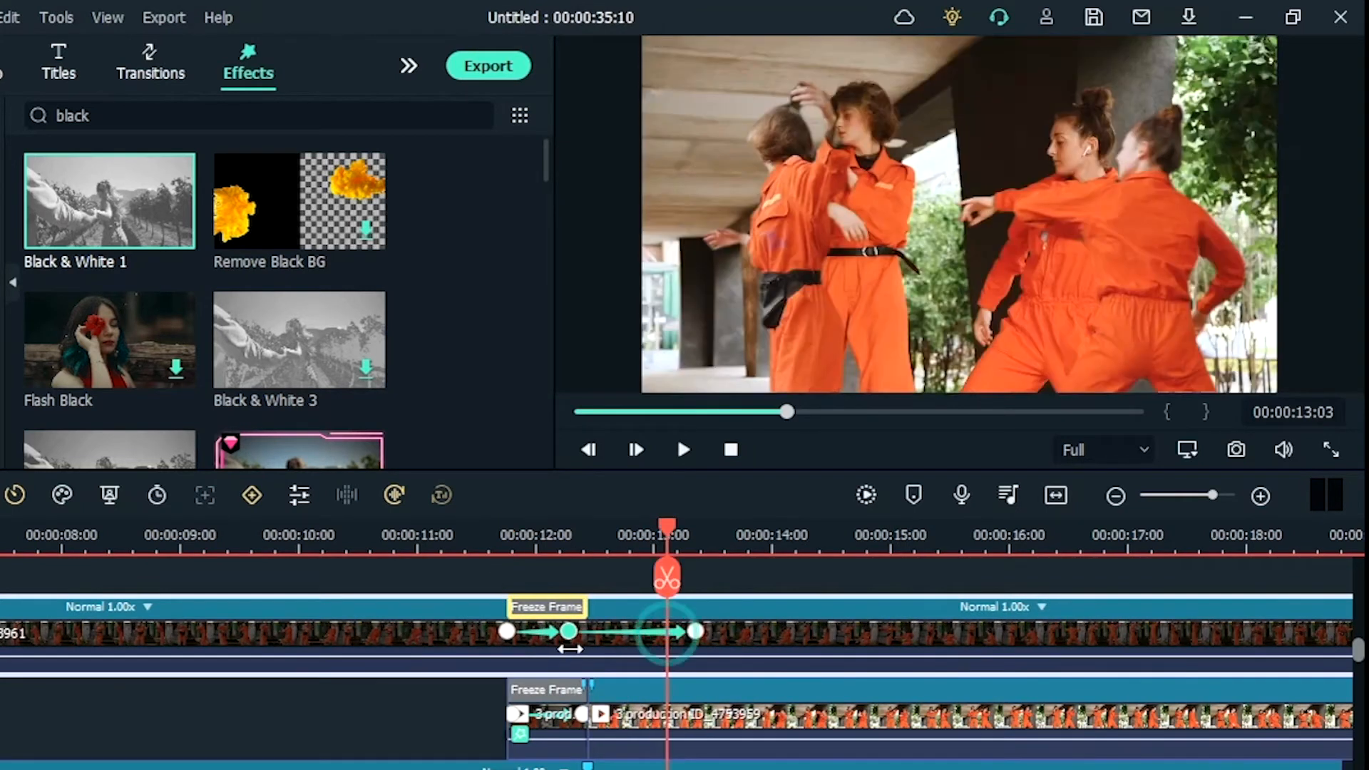
drag(696, 632, 587, 631)
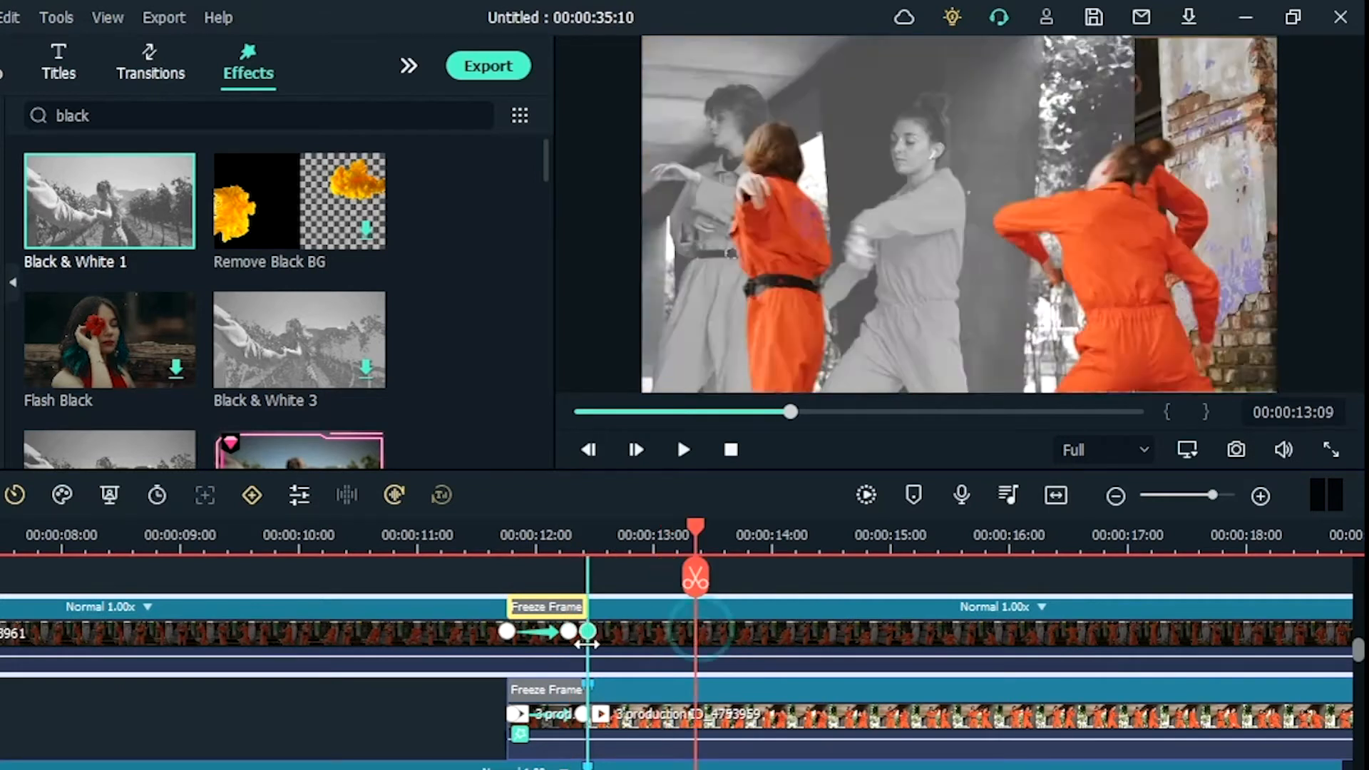
click(504, 529)
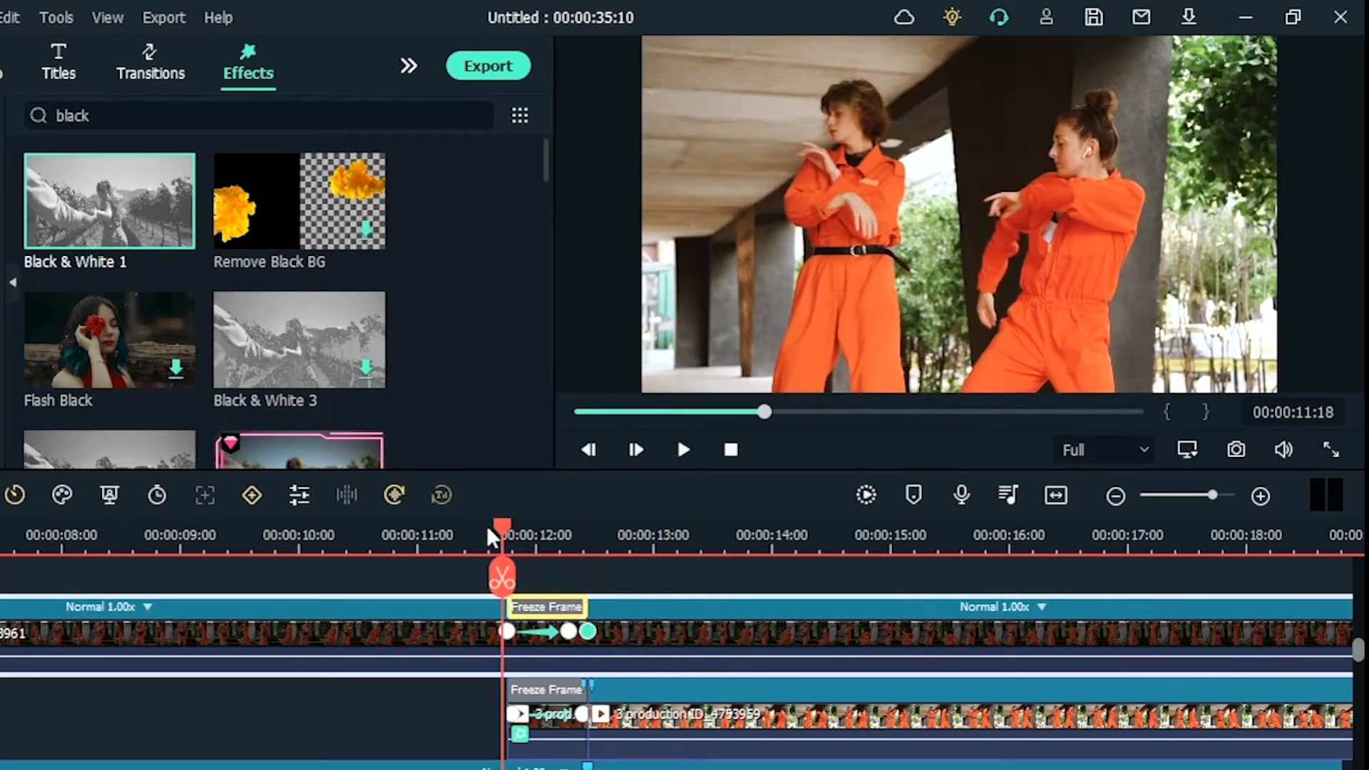
click(497, 541)
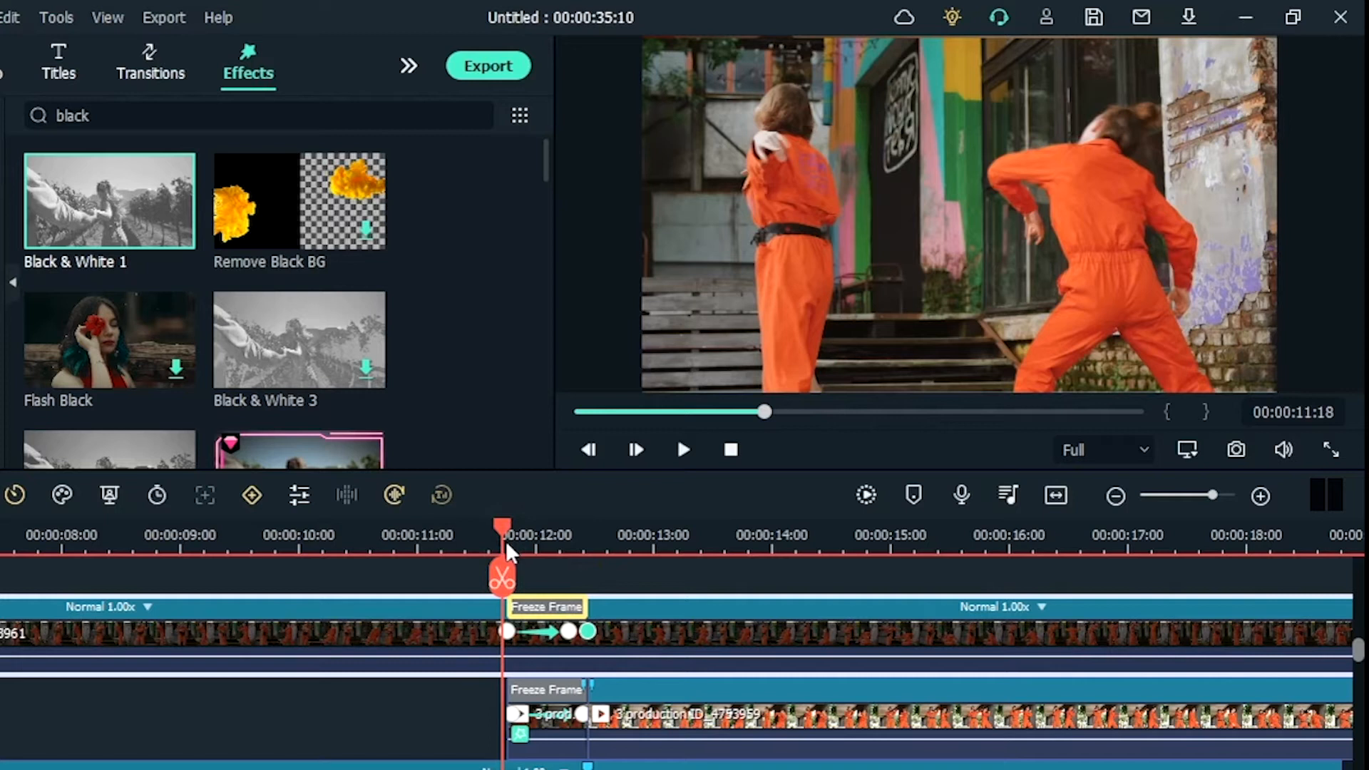
click(521, 565)
drag(525, 567, 669, 654)
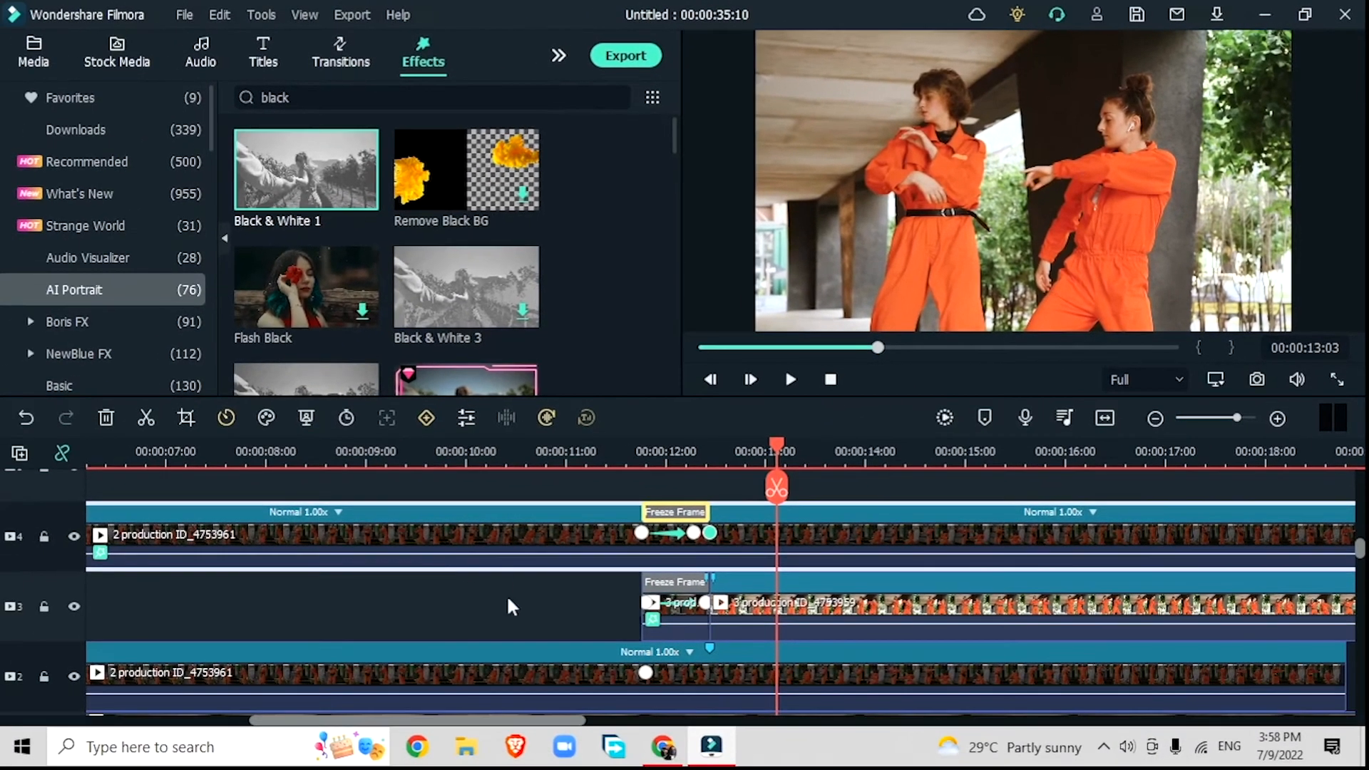
Step: Trim the end of the 3 production clip on track 3 to just past 00:00:20
drag(482, 717, 376, 721)
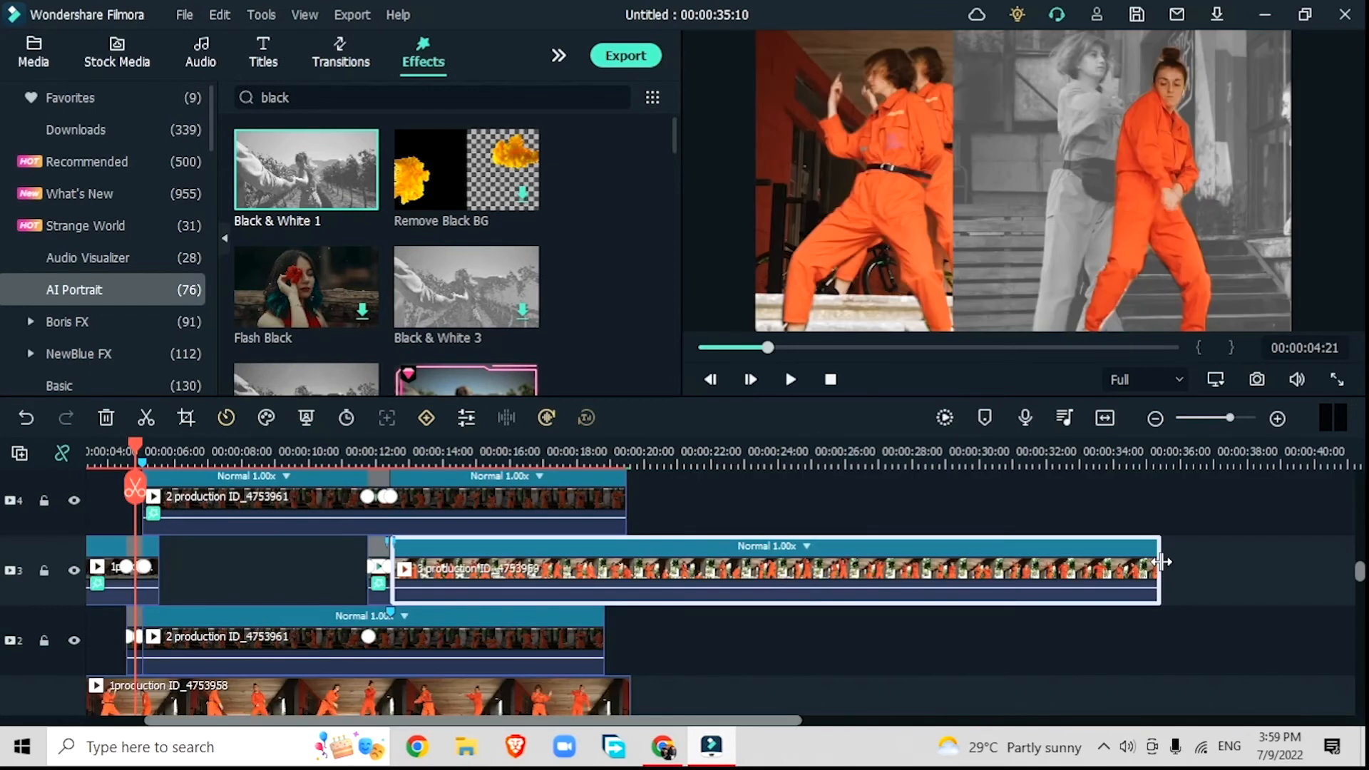
drag(1162, 561, 662, 586)
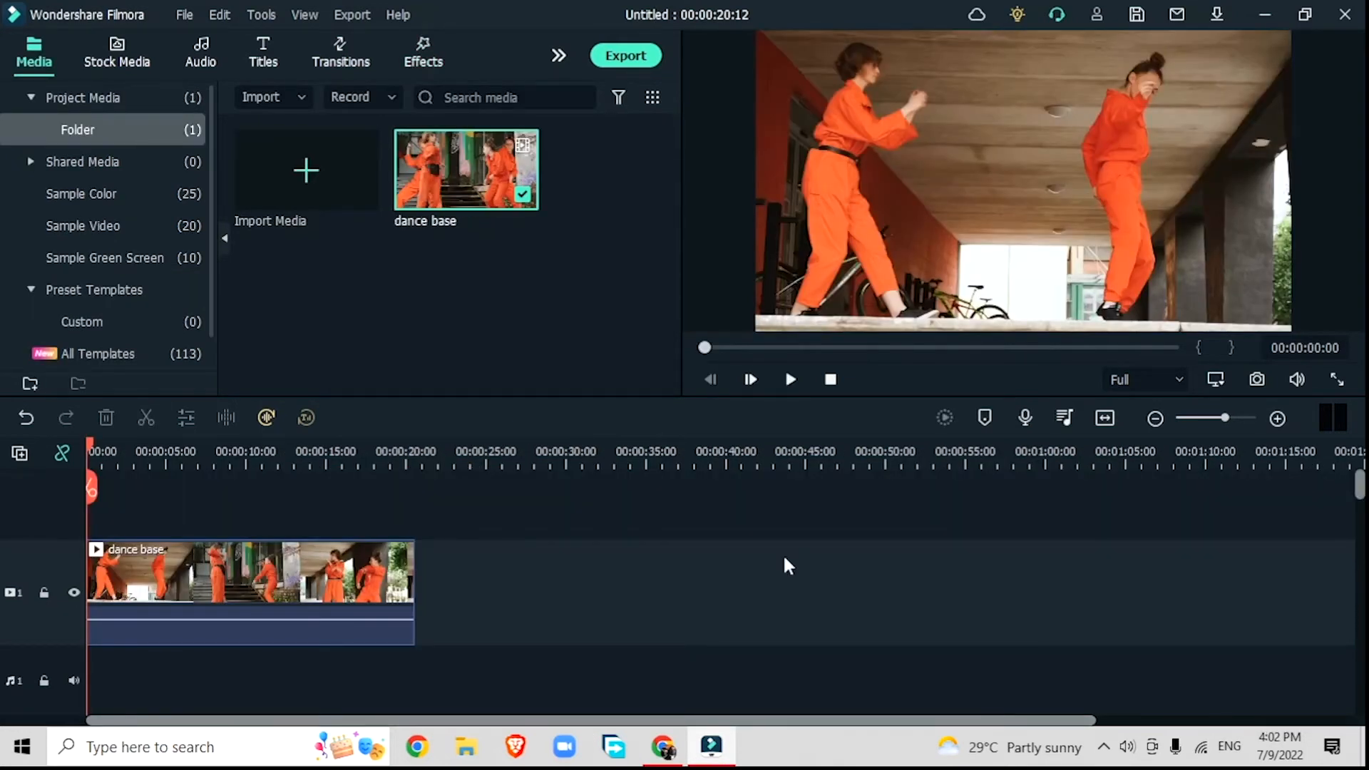
Step: Add a timeline marker at 00:00:04:14, where the first transition in the dance base clip begins
click(1278, 418)
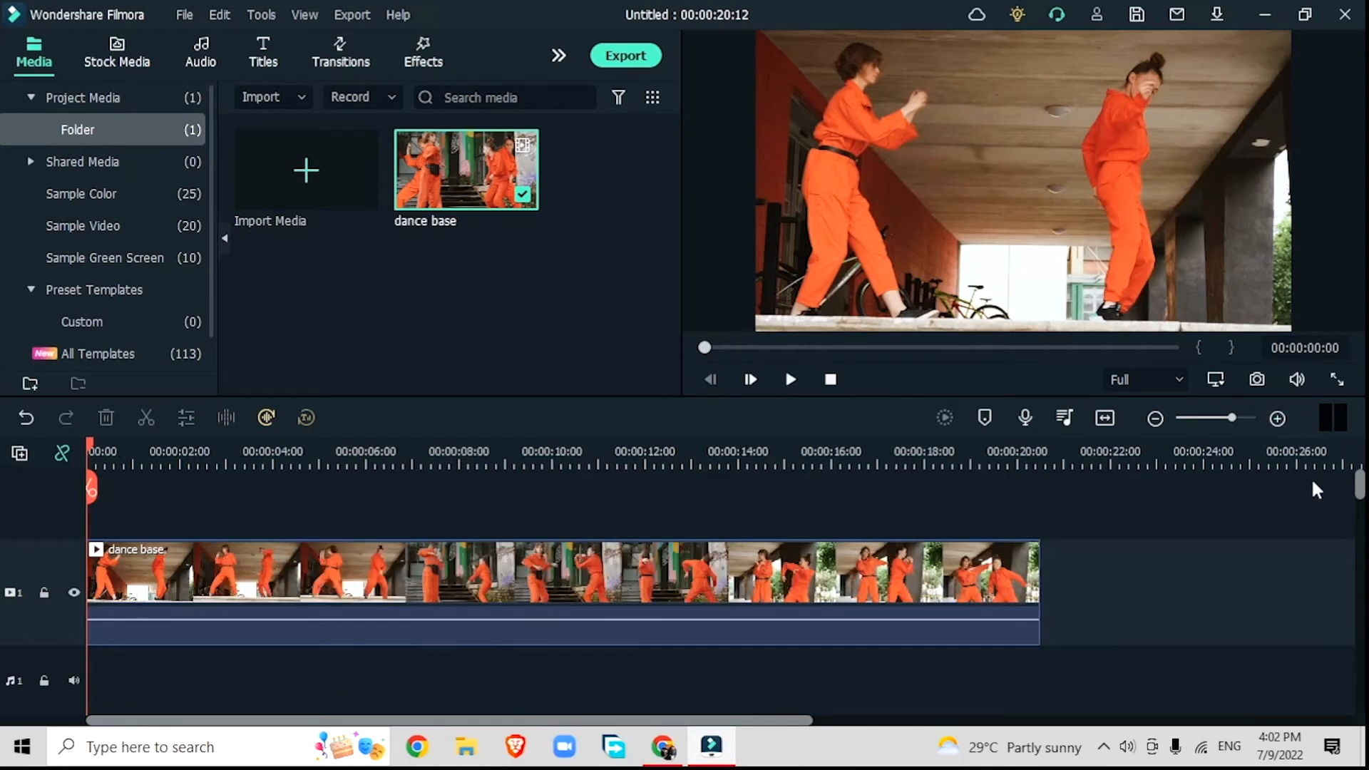
click(191, 450)
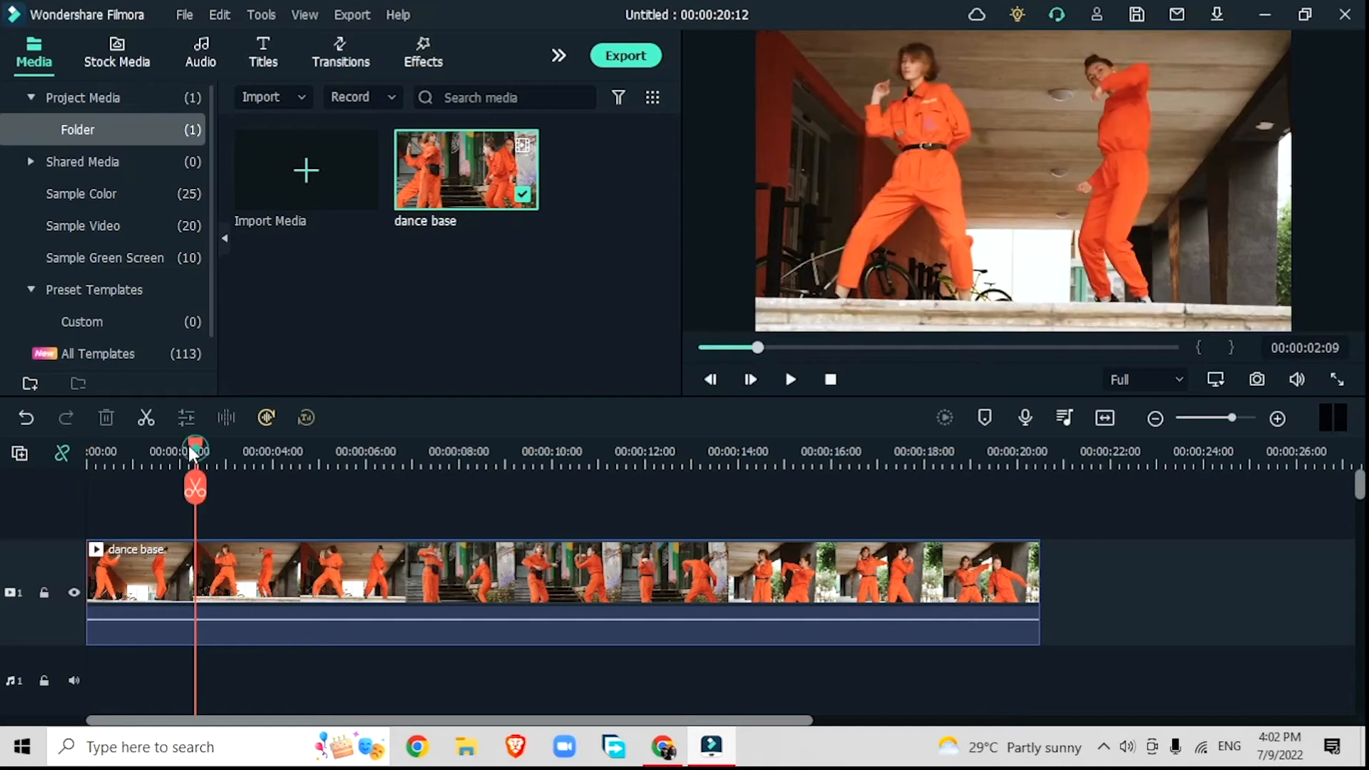
click(290, 450)
key(Right)
key(Right)
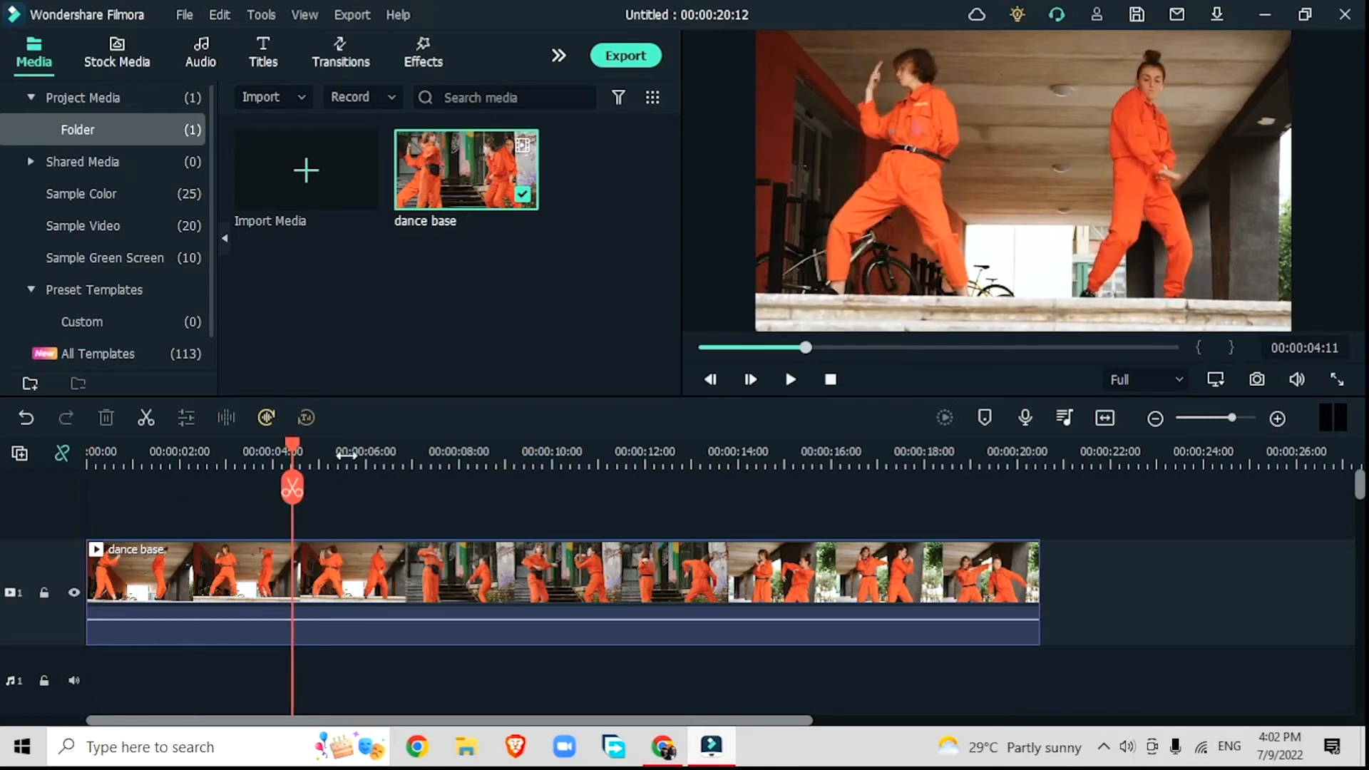
key(Right)
key(Right)
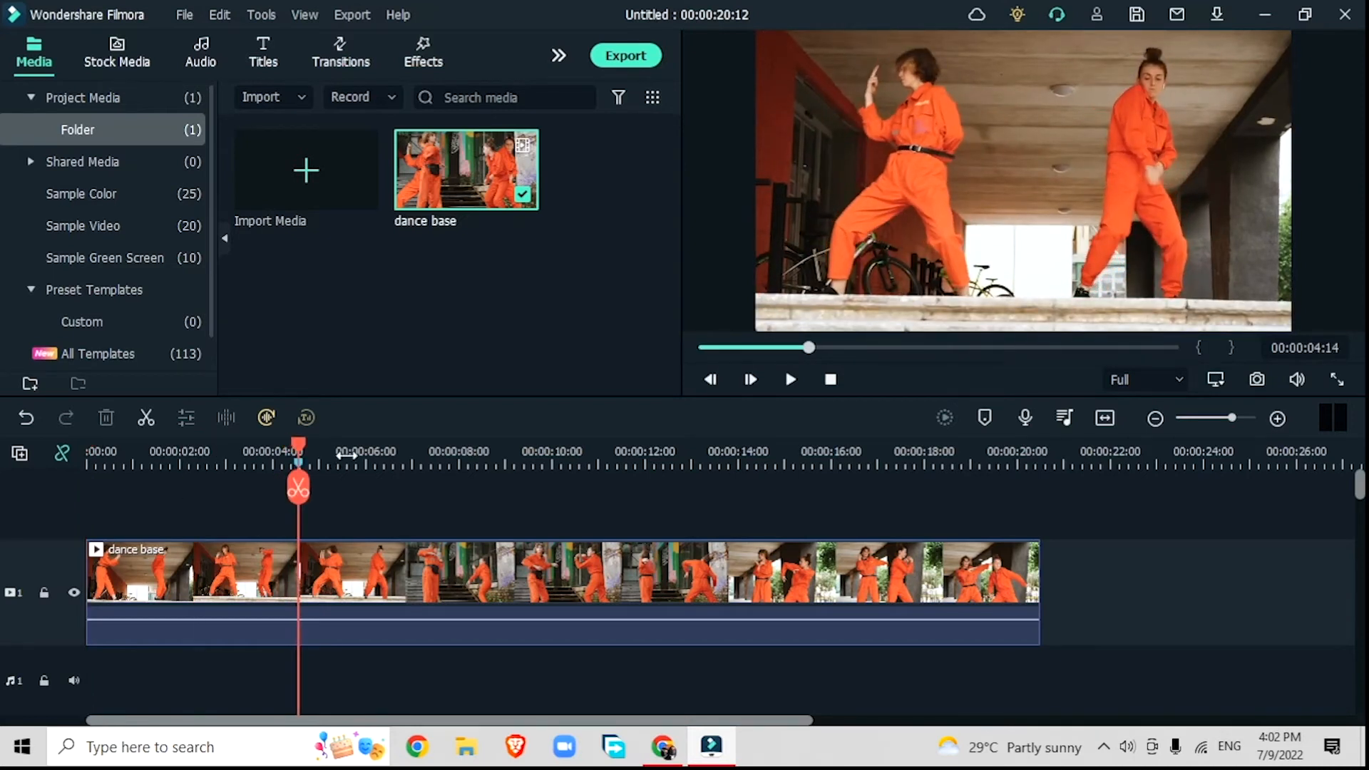
Step: Play through the first transition and add a marker at its end, 00:00:05:03
key(space)
key(space)
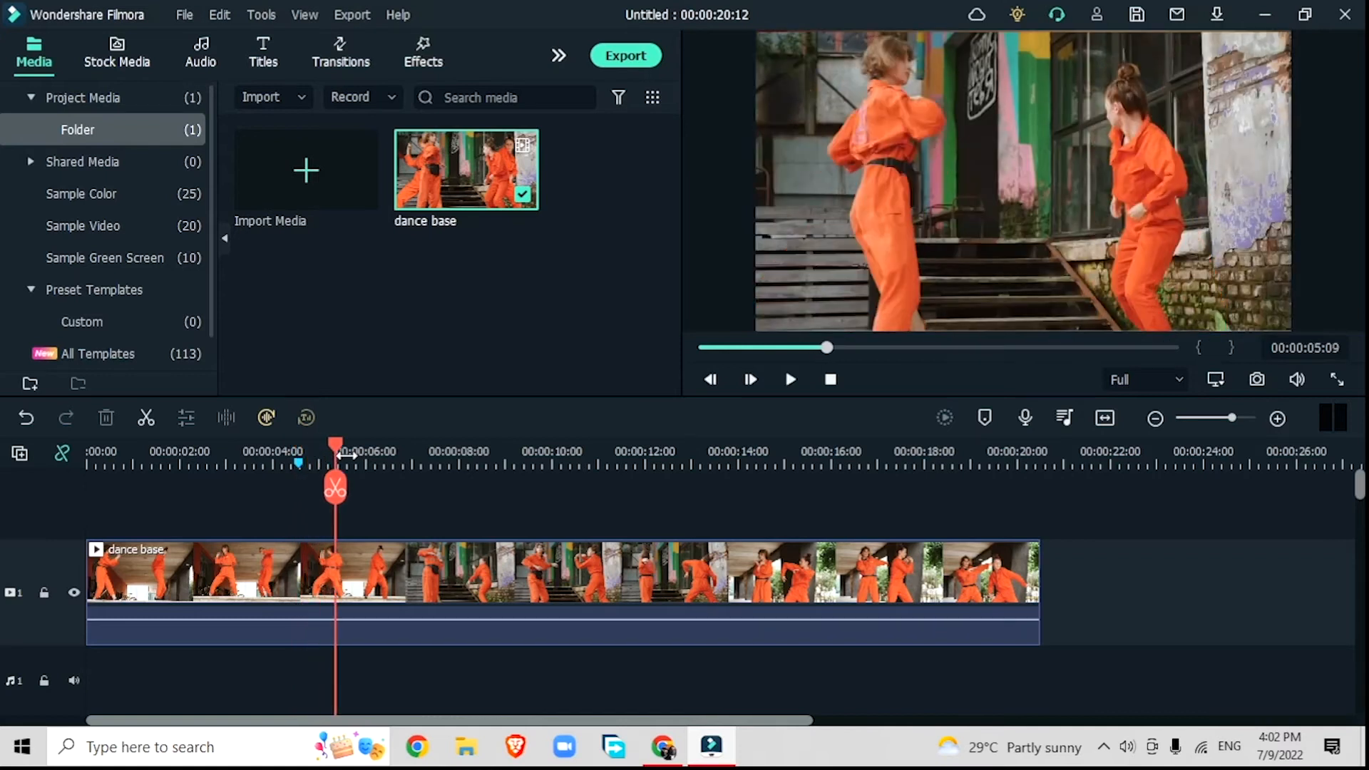
key(Left)
key(Left)
key(Left)
key(Left)
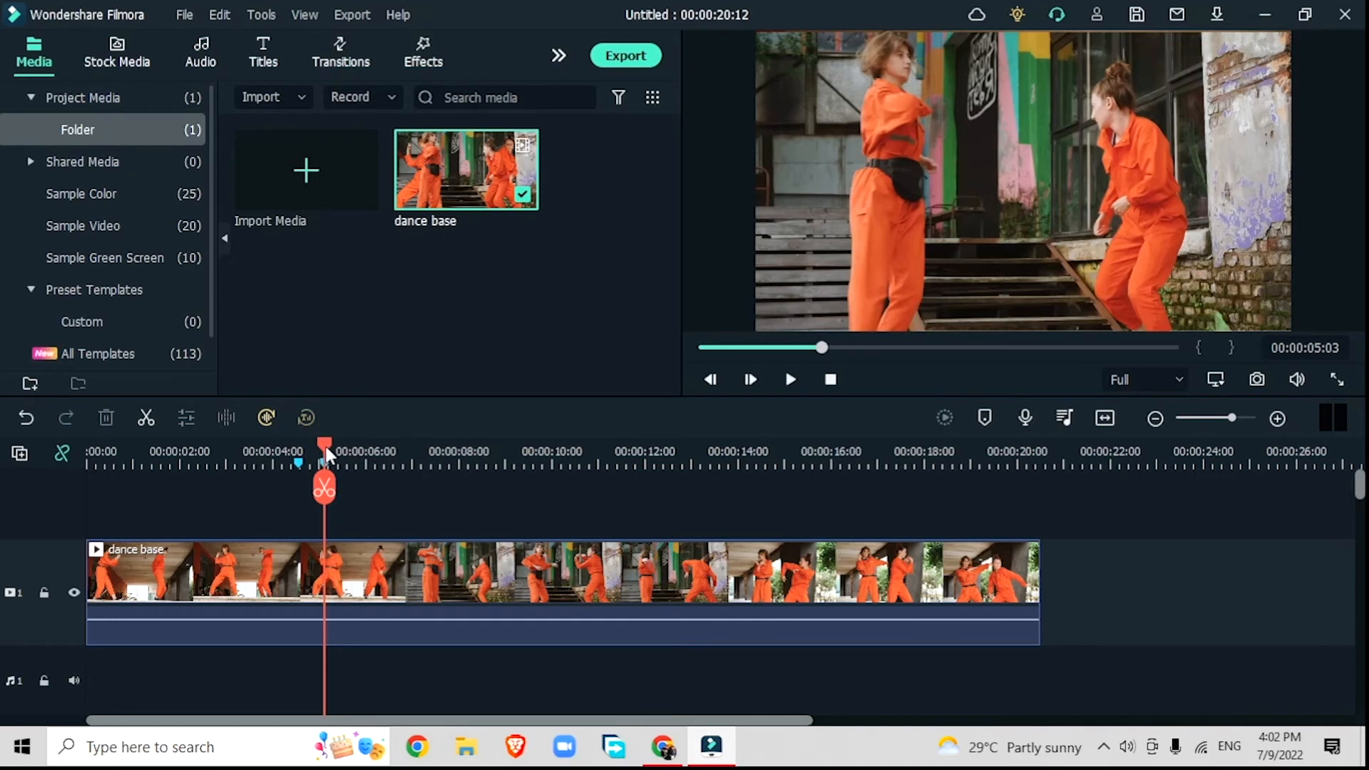
Step: Add a custom animation keyframe to the dance base clip at the first marker, 00:00:04:14
drag(328, 457, 296, 463)
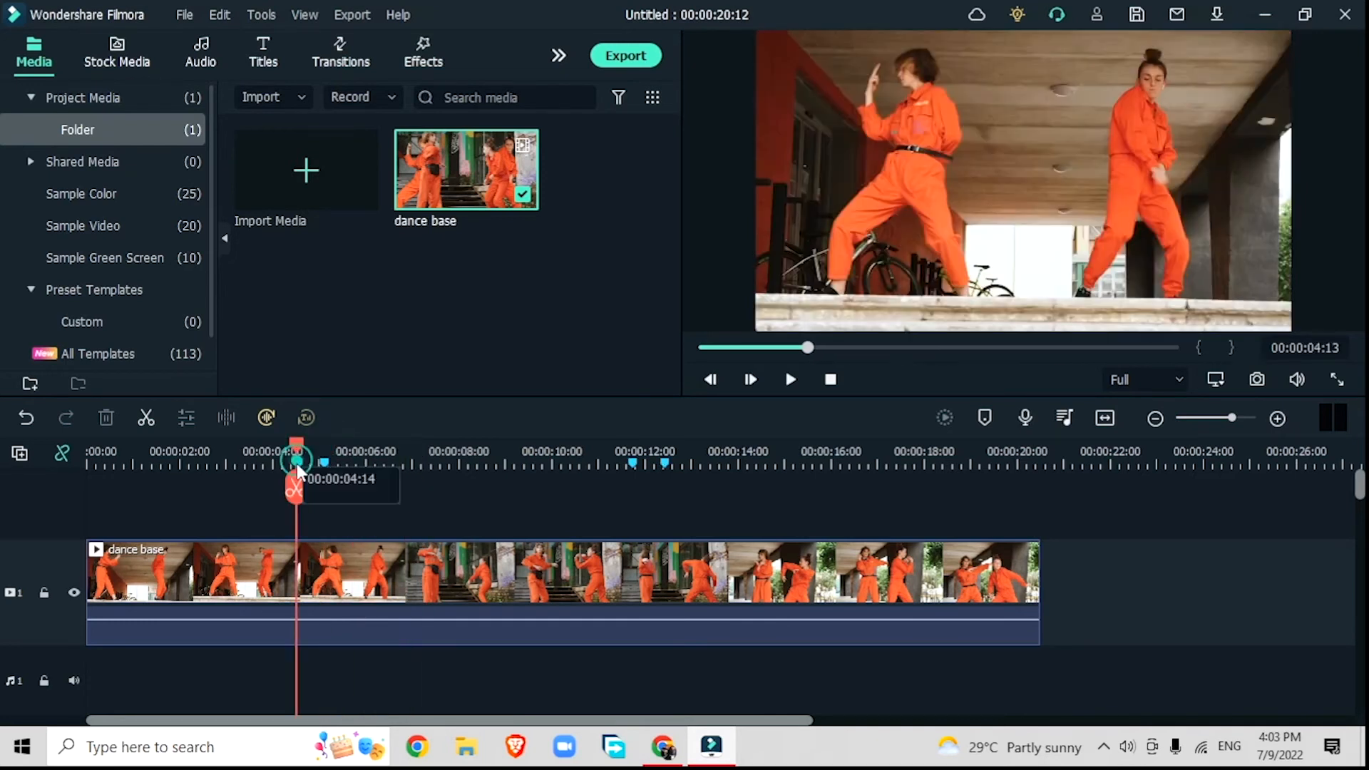
click(393, 594)
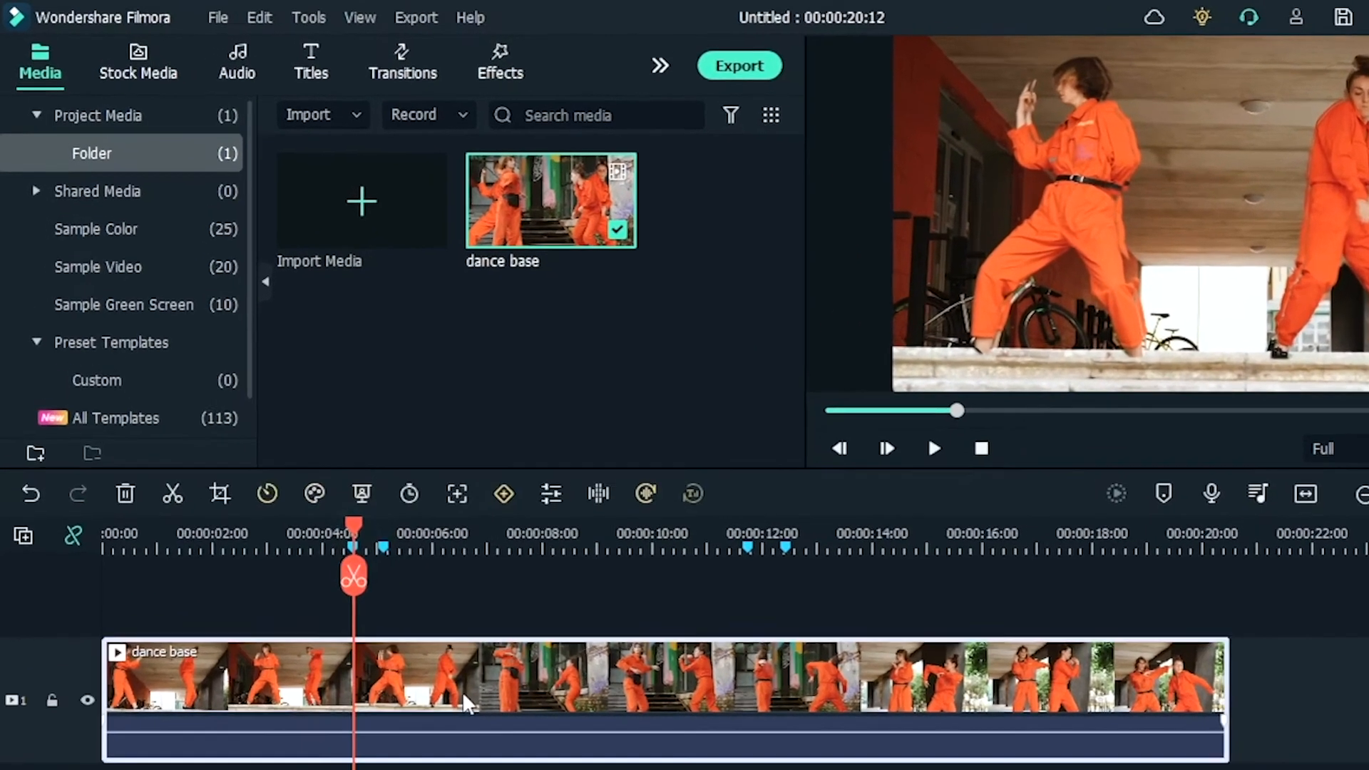
double_click(467, 702)
click(271, 184)
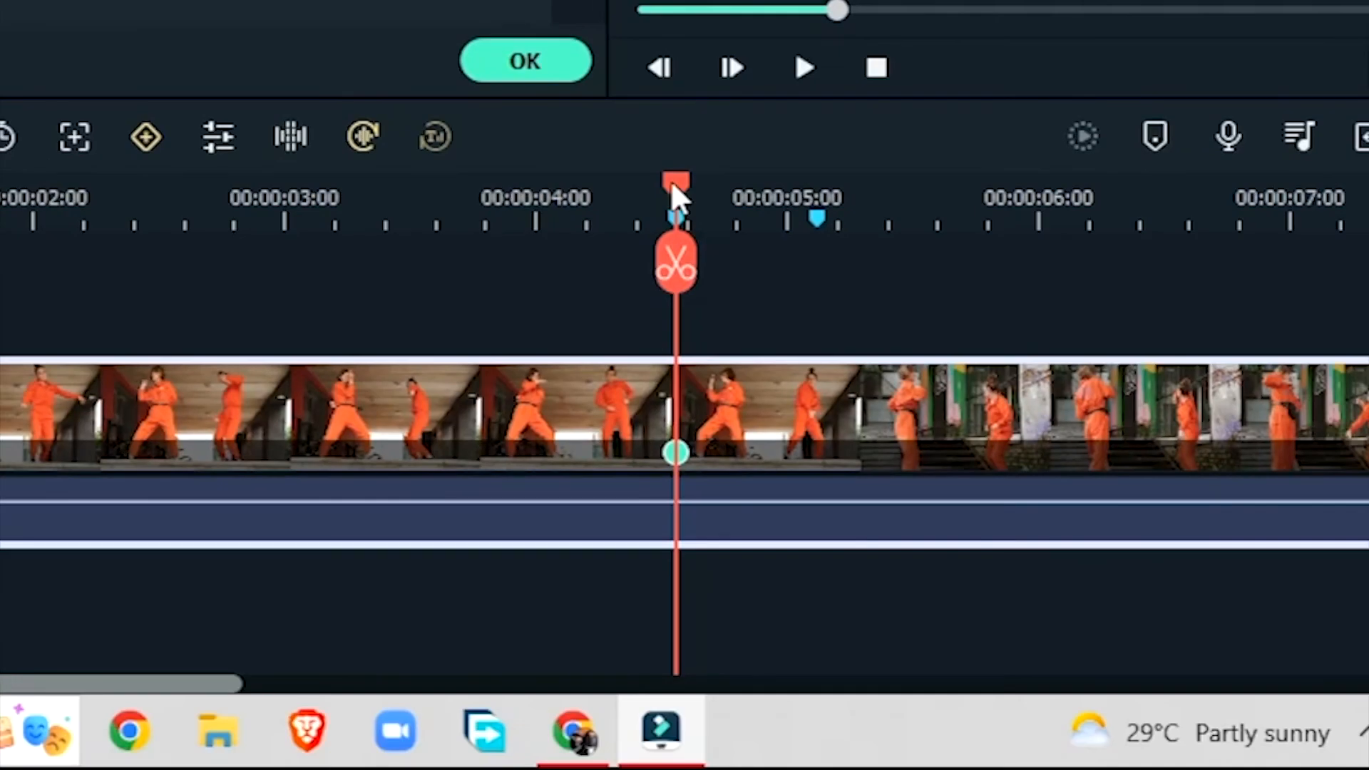
Step: Add a keyframe at the second marker and increase the dance base clip's scale at a keyframe midway between the two markers
drag(670, 179, 812, 252)
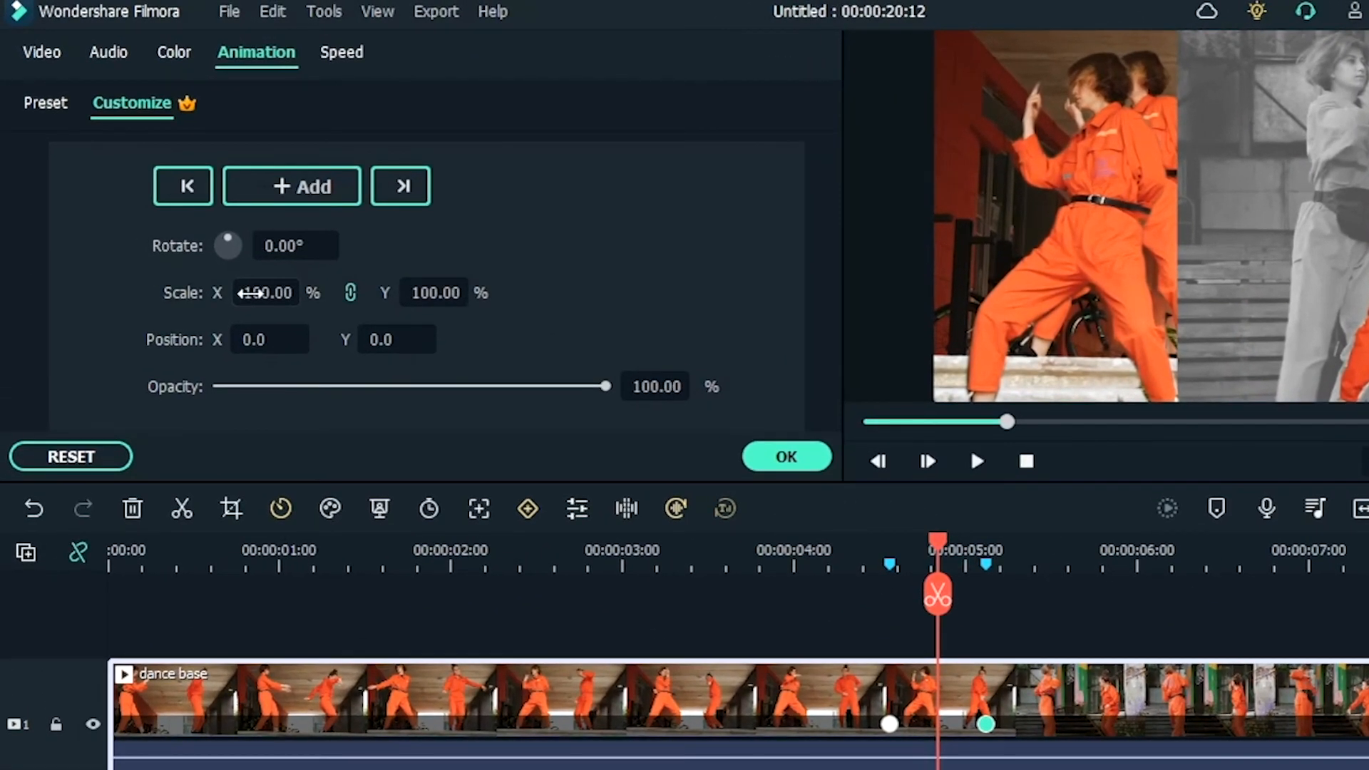
drag(250, 293, 373, 311)
click(672, 466)
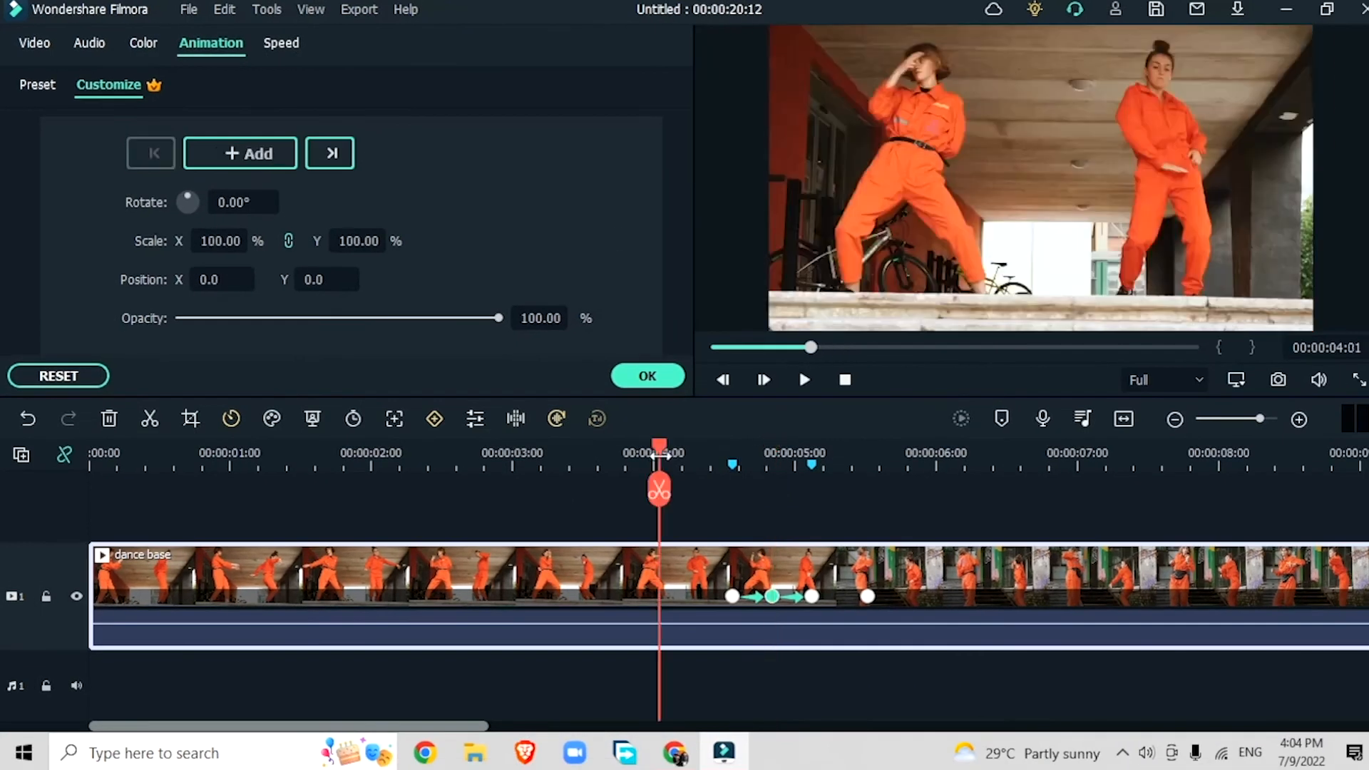
key(space)
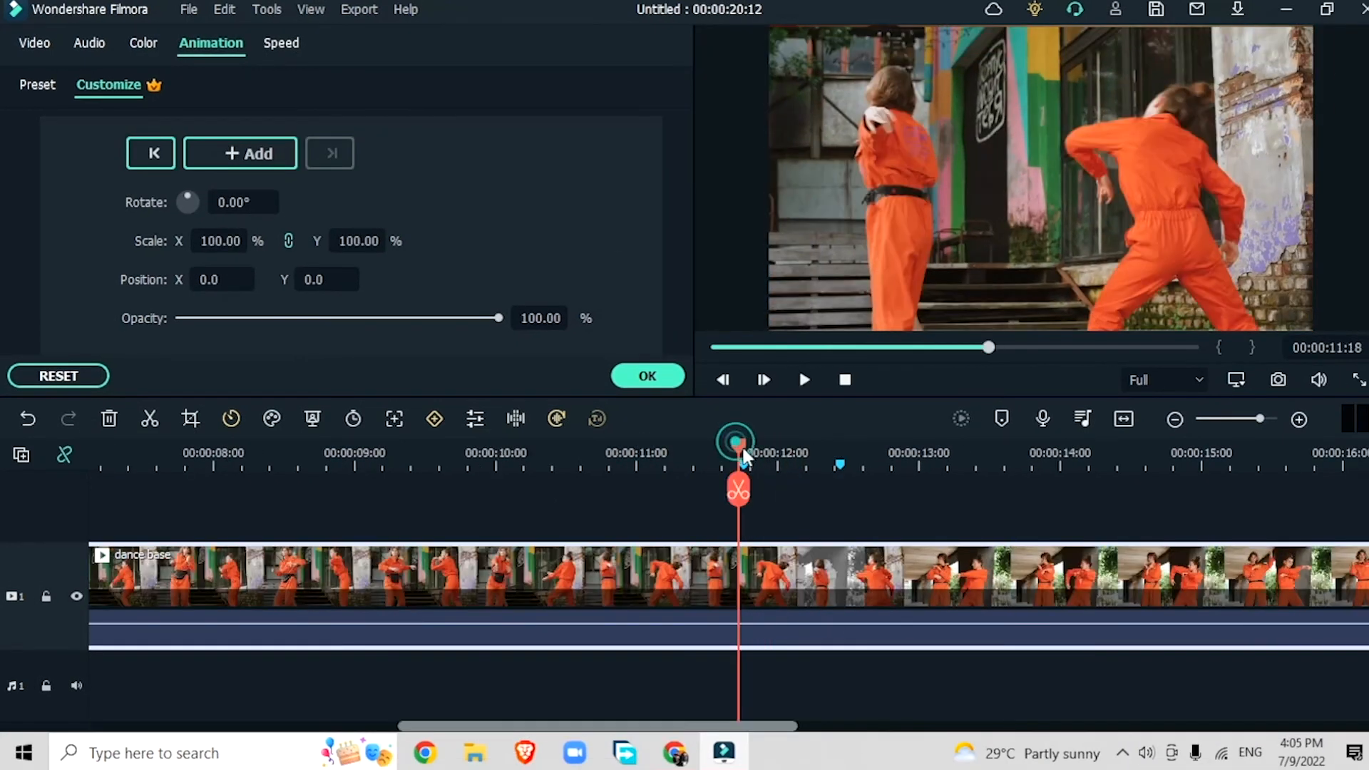
Step: Repeat the three animation keyframes on the dance base clip between the second pair of markers, starting at about 00:00:11:18
drag(733, 444, 744, 443)
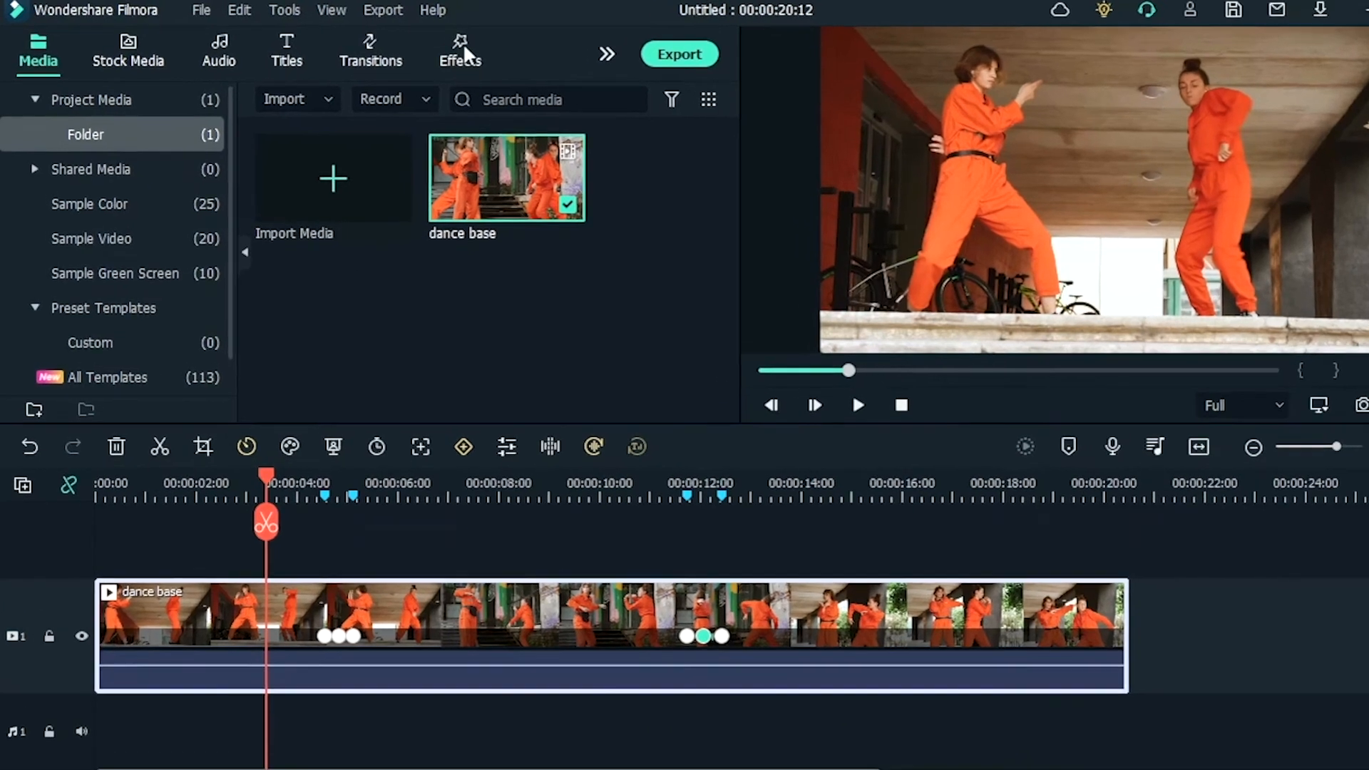
Step: Place an AI Portrait outline effect on track 2 above the dance base clip, from the start to the second marker
click(432, 50)
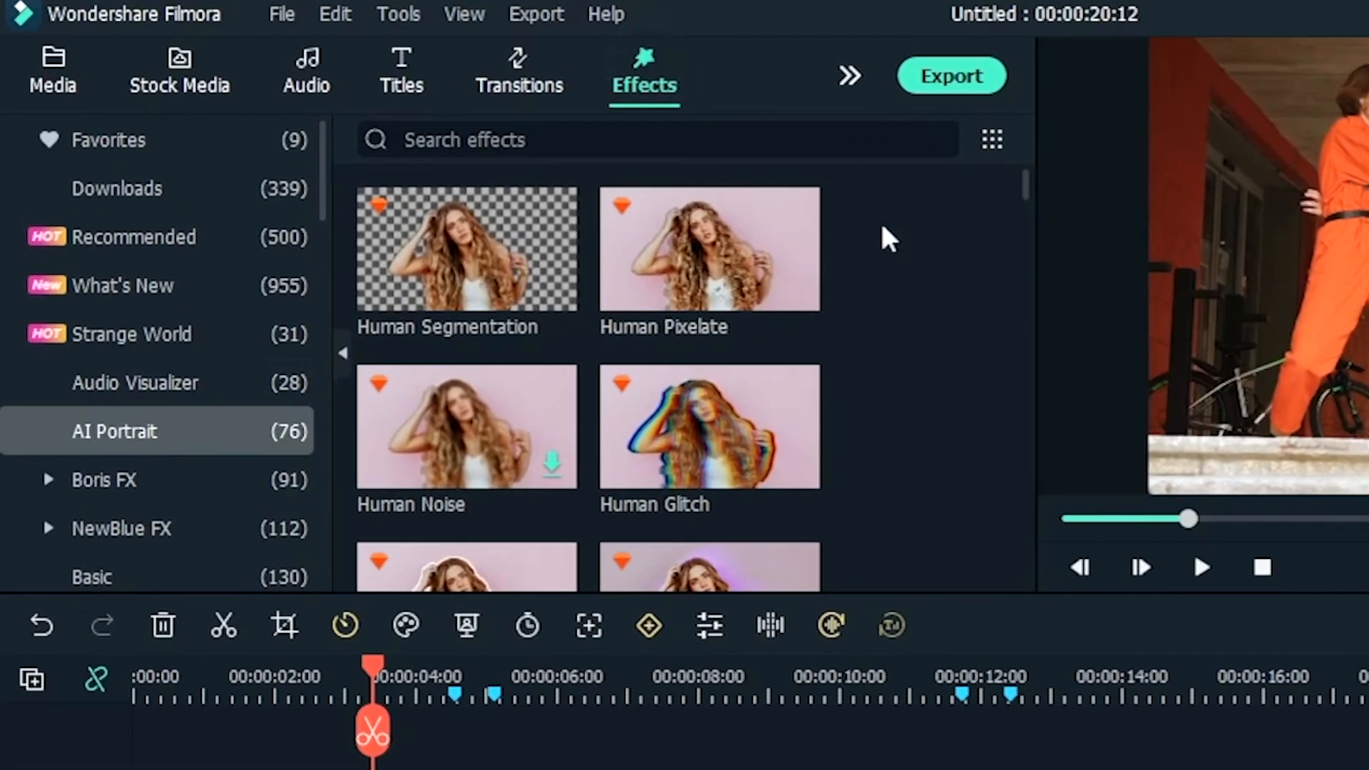
scroll(887, 278, down, 15)
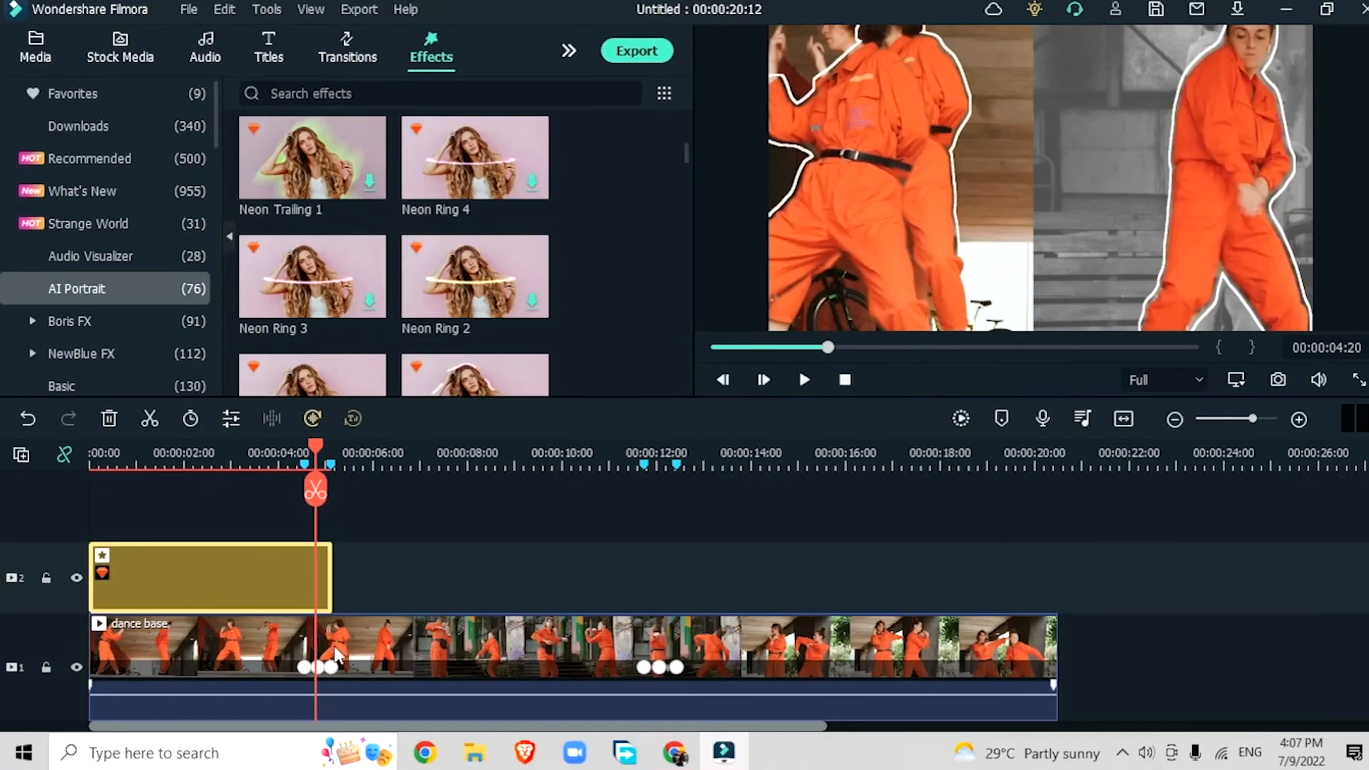
Step: Add the Flashing Outline 6 effect on track 2 from the second to the fourth marker and raise its Multiple People setting
drag(682, 155, 685, 178)
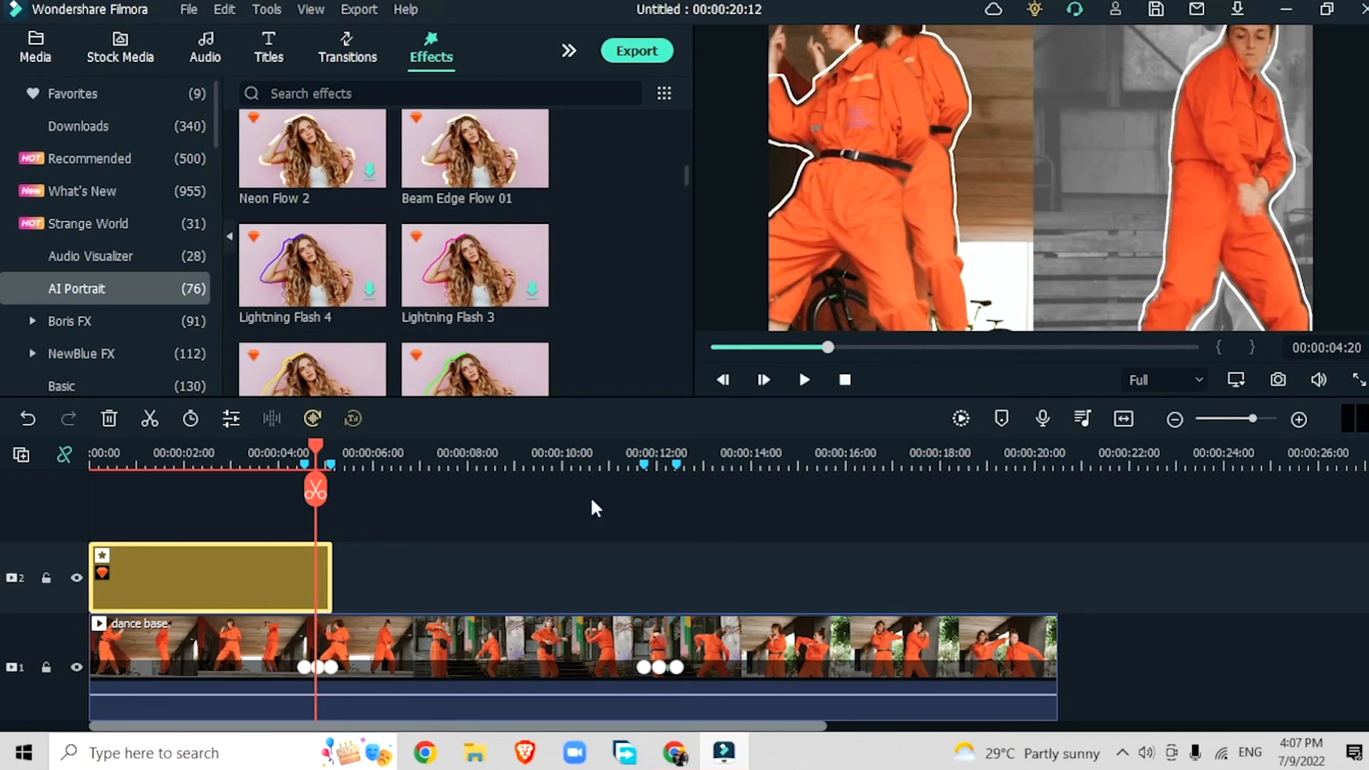
drag(687, 178, 687, 213)
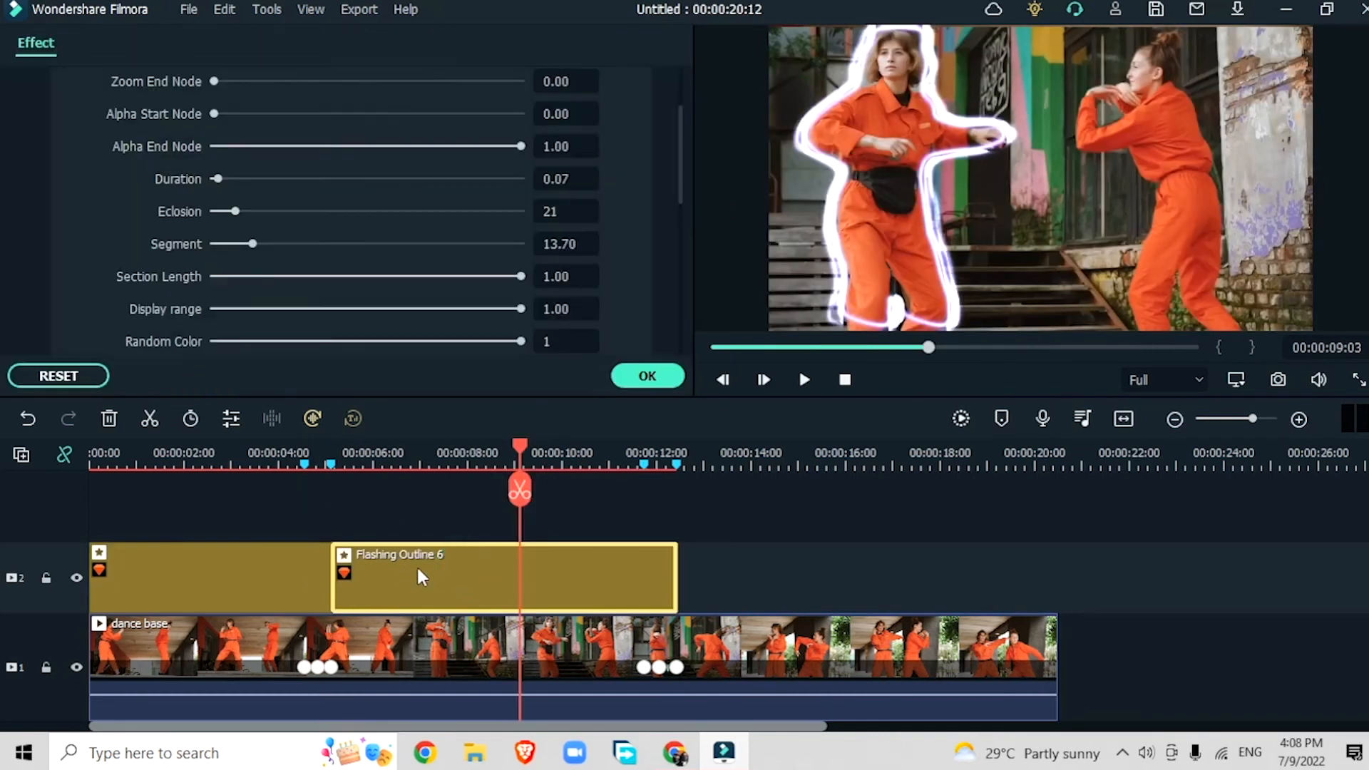
scroll(89, 307, down, 7)
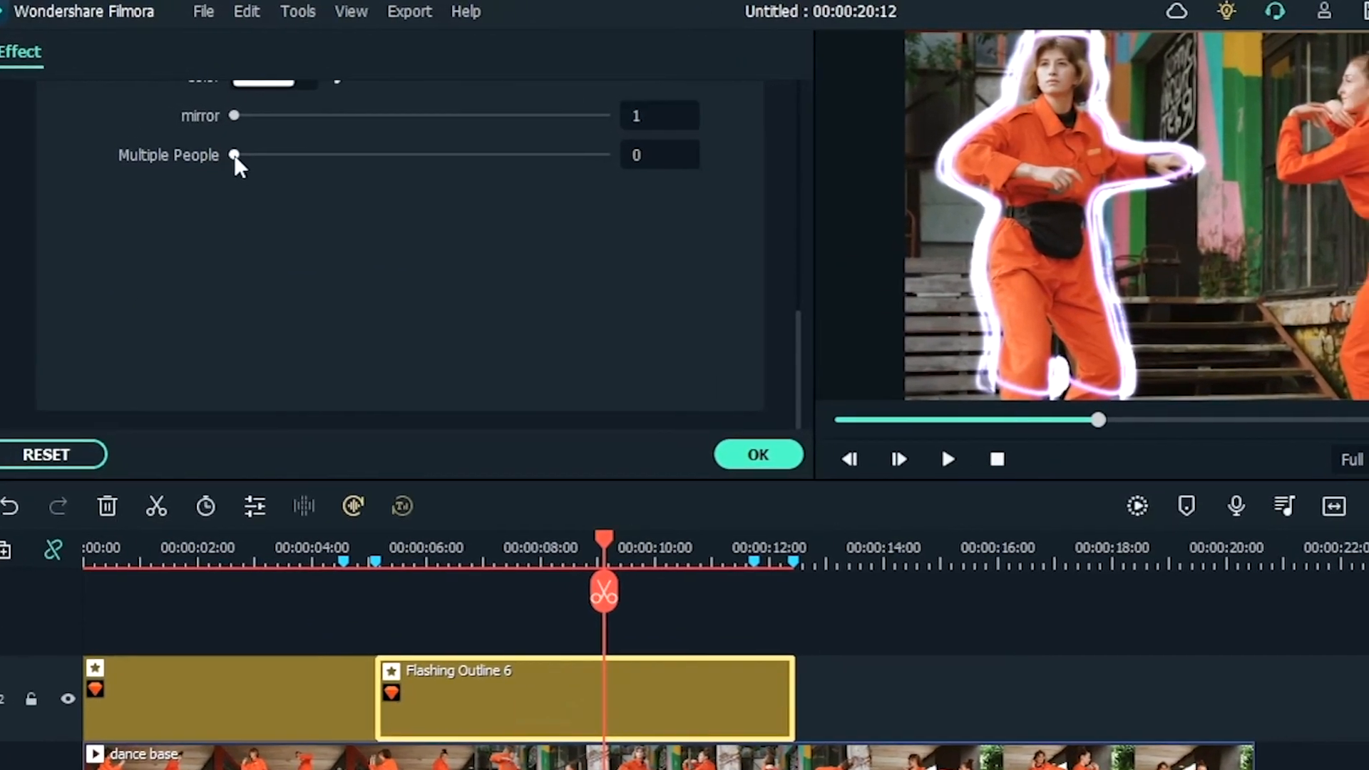
drag(214, 128, 490, 125)
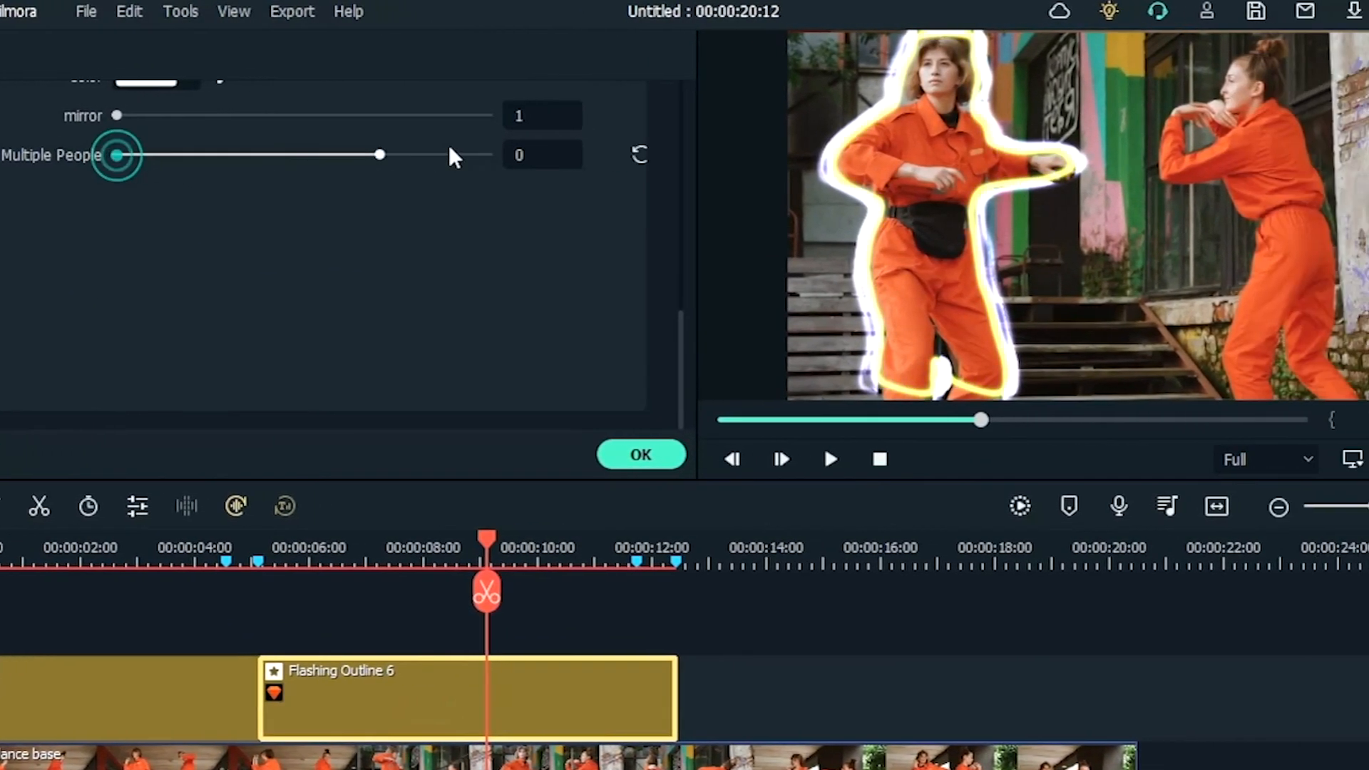